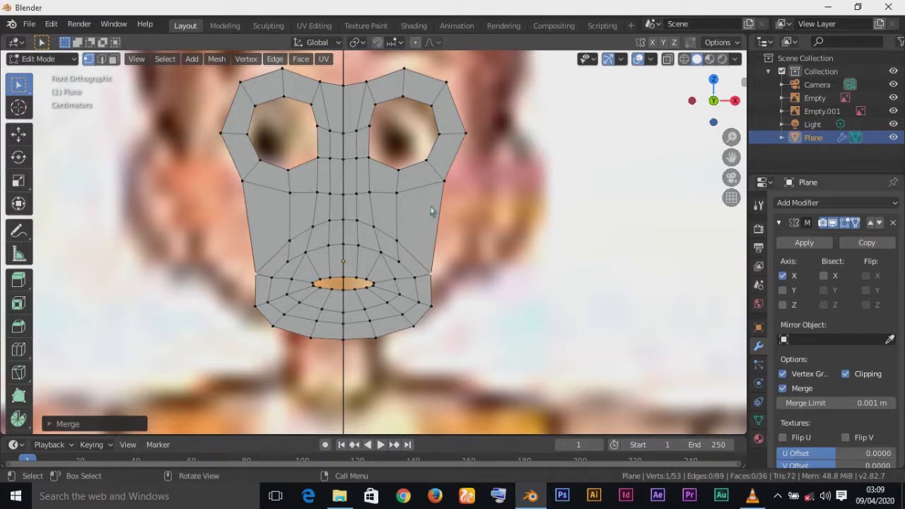
Step: Extrude the face mesh's outer cheek and chin boundary outward and scale the new edge up by about 1.26
left_click(445, 185, "shift")
left_click(431, 306, "shift")
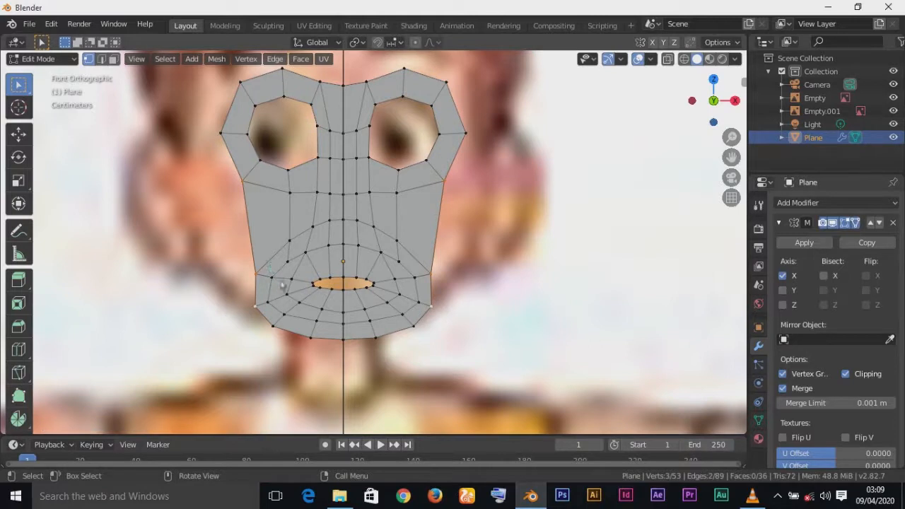
left_click(344, 345, "ctrl")
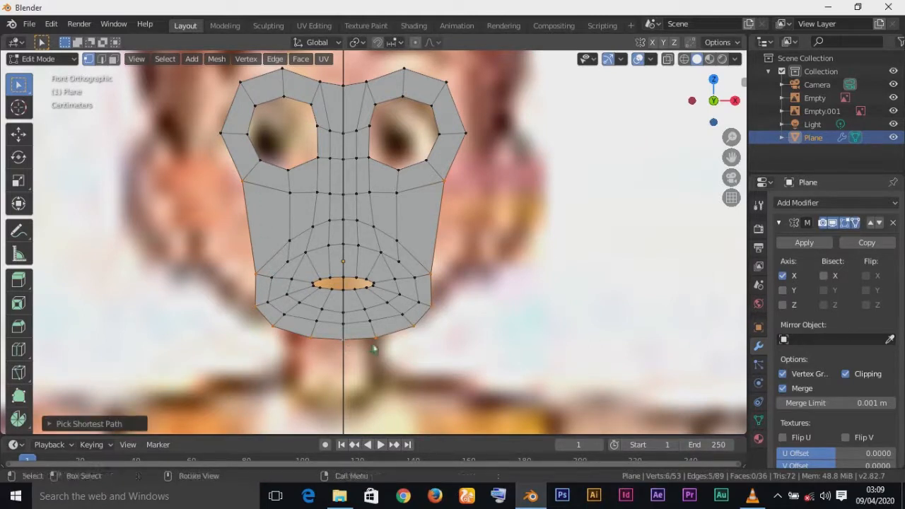
key("e")
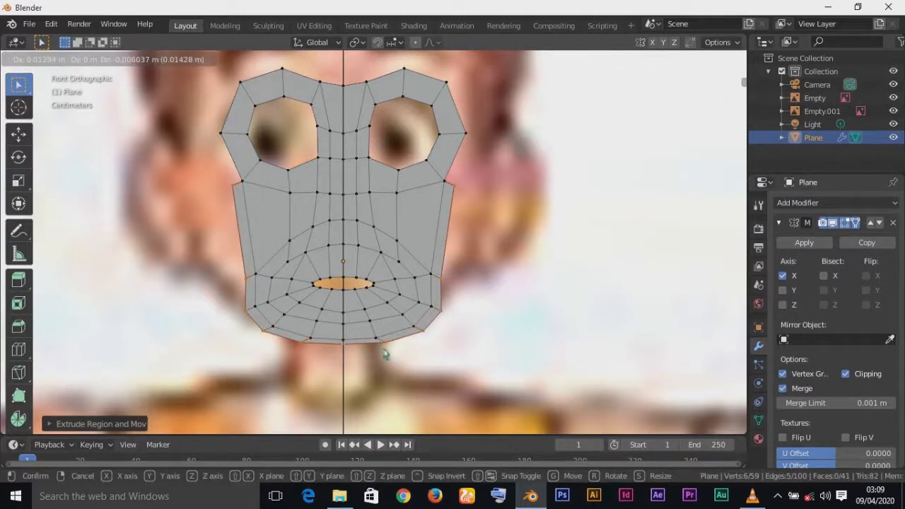
left_click(386, 353)
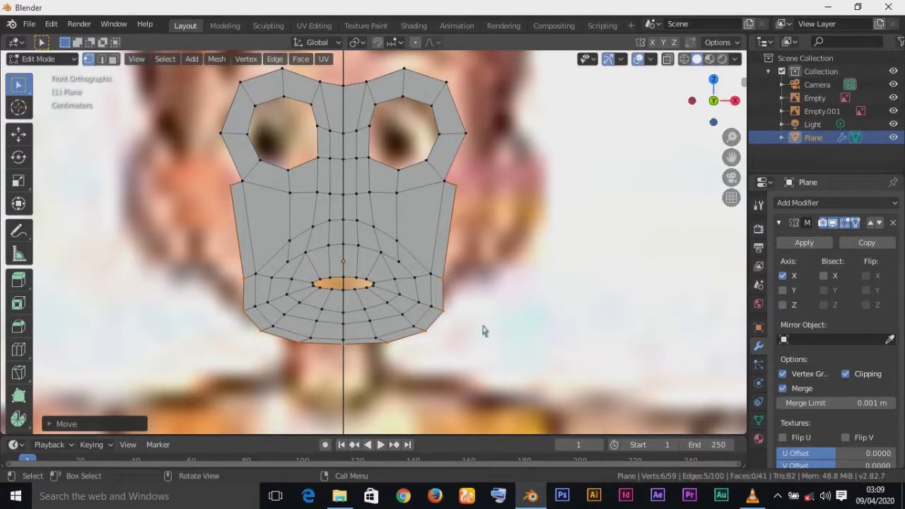
key("s")
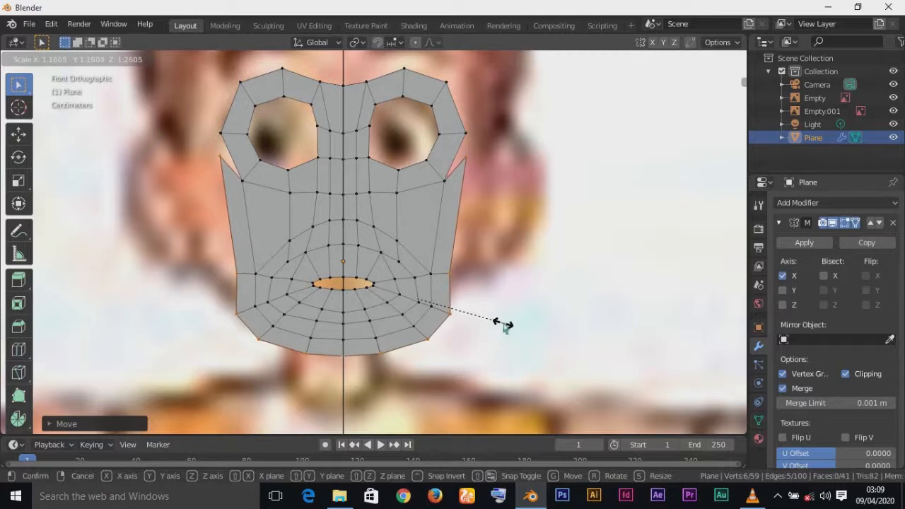
left_click(504, 324)
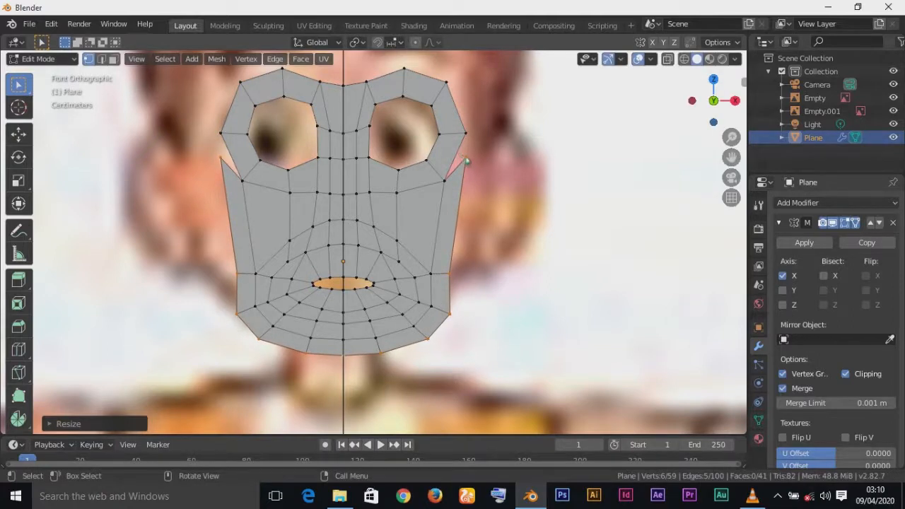
Step: Move the two uppermost vertices of the extruded cheek edge outward to widen the cheek toward the reference's ear
left_click(466, 157)
key("g")
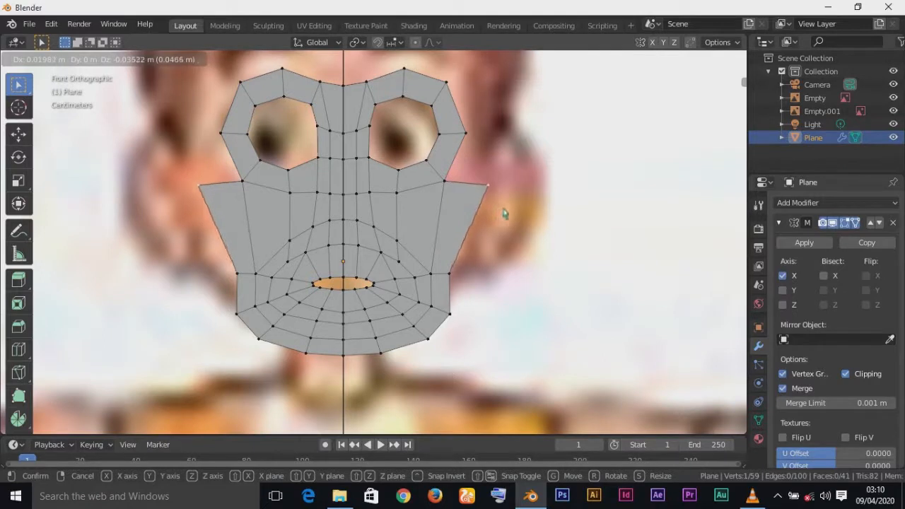
left_click(507, 214)
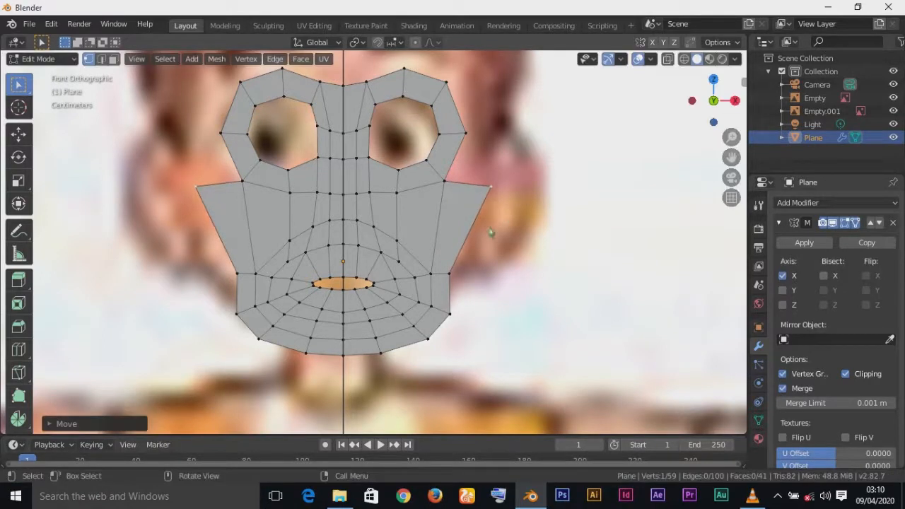
left_click(450, 282)
key("g")
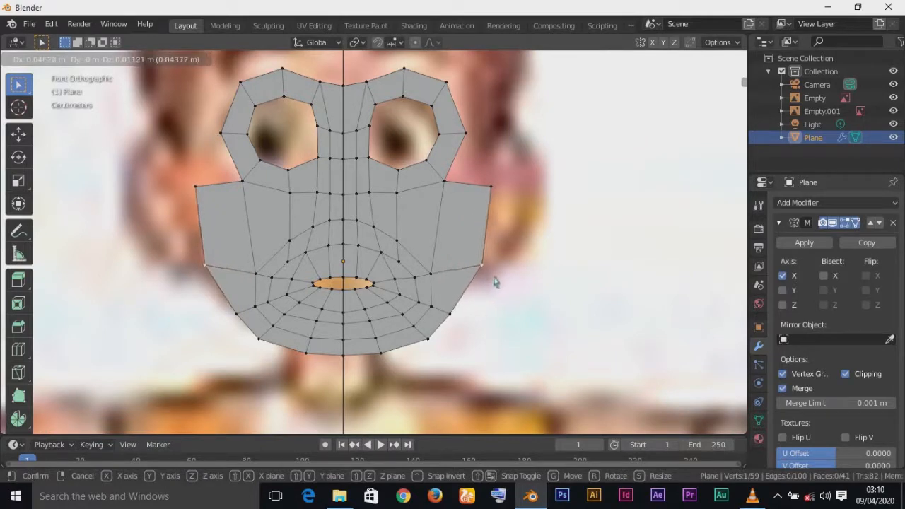
left_click(491, 283)
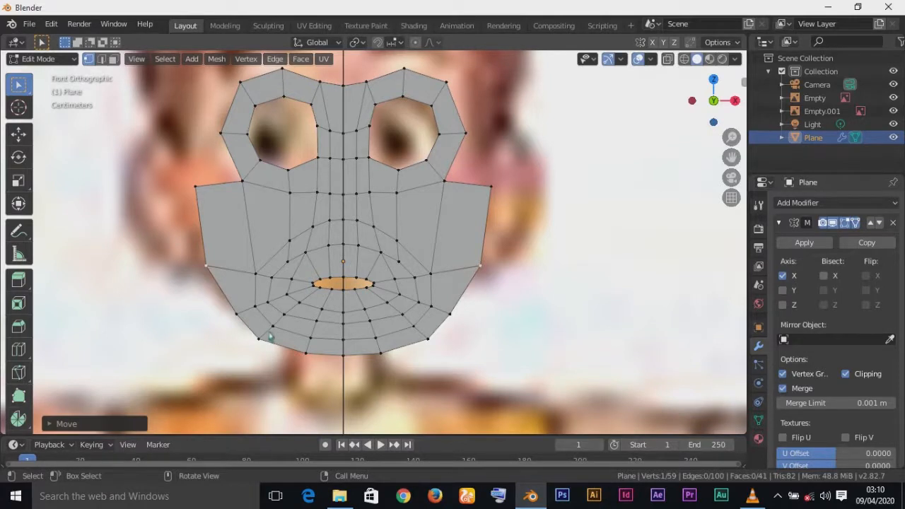
Step: Move three inner cheek vertices outward, beside the mouth and below the eye, to even out the cheek faces
scroll(269, 337, "down", 5)
scroll(270, 337, "up", 2)
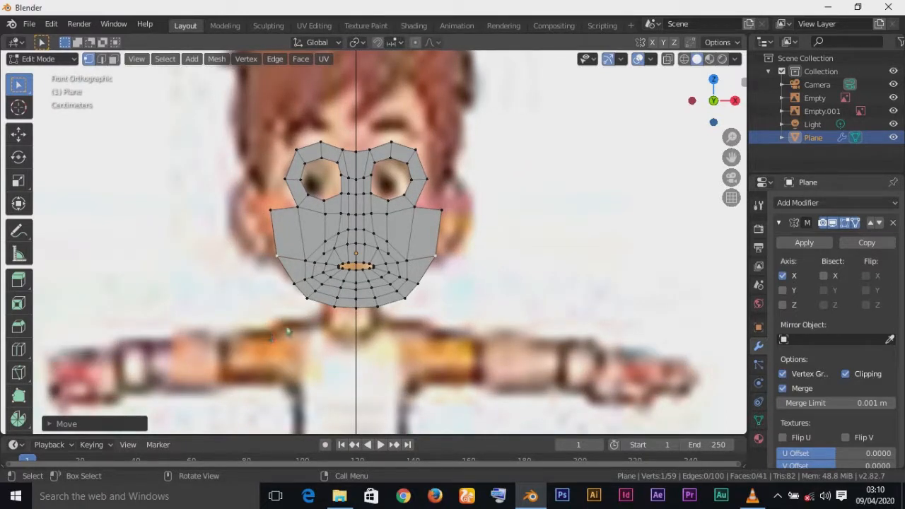
left_click(416, 270)
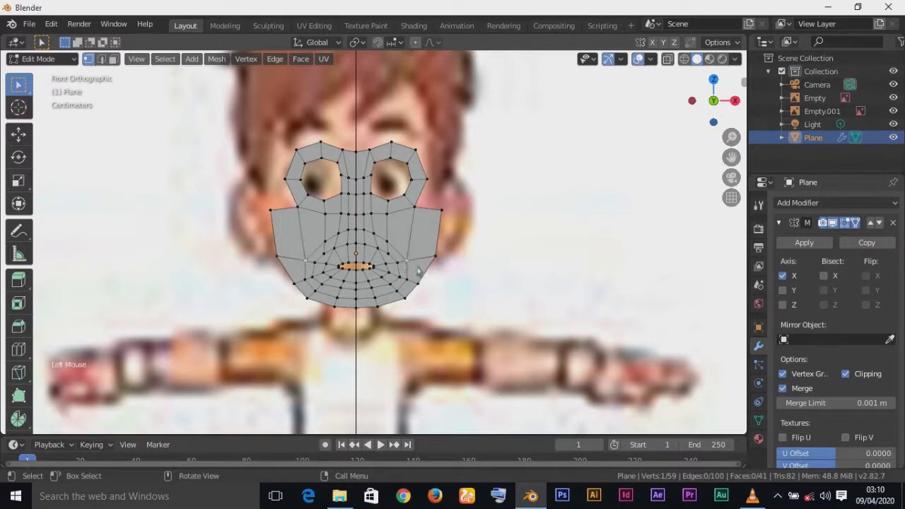
key("g")
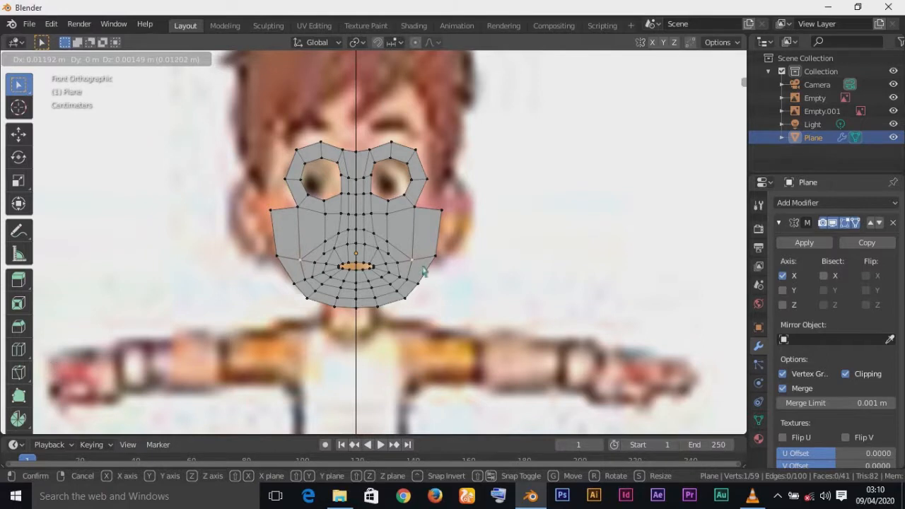
left_click(423, 271)
left_click(390, 244)
key("g")
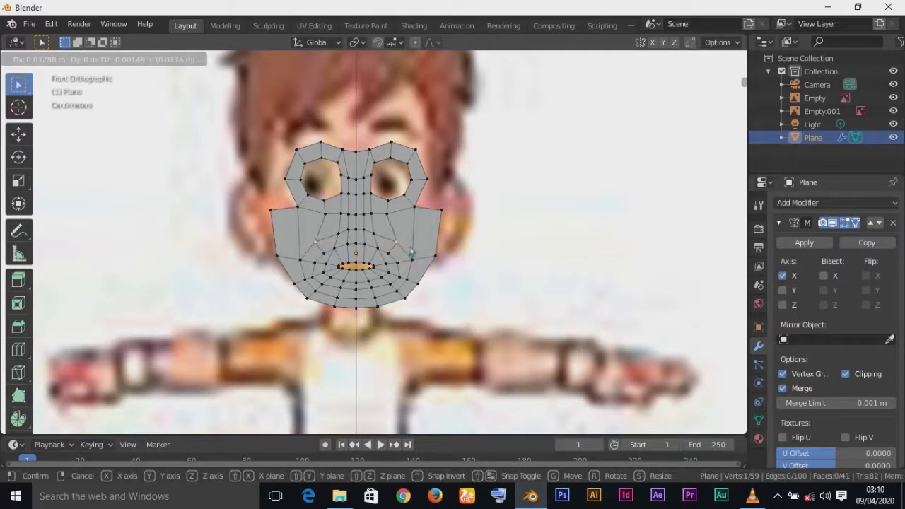
left_click(411, 253)
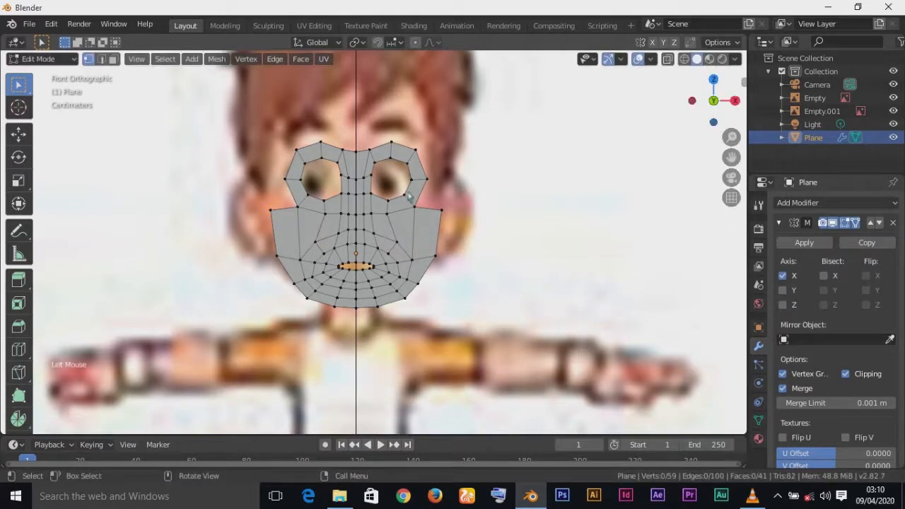
left_click(395, 224)
key("g")
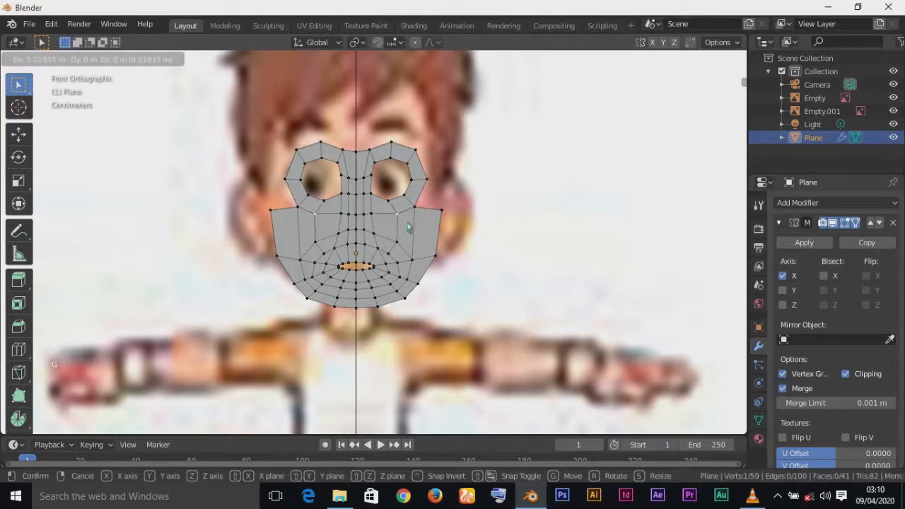
left_click(404, 228)
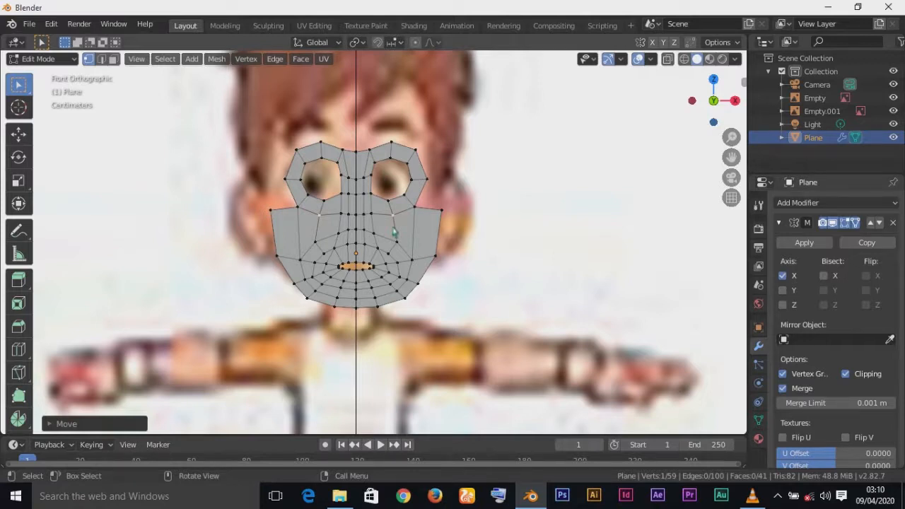
scroll(394, 231, "down", 2)
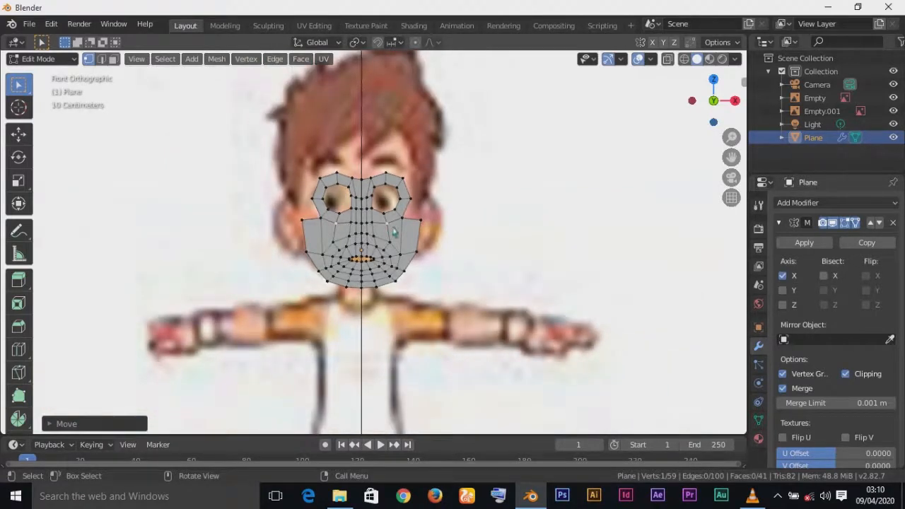
scroll(394, 232, "up", 4)
middle_click_drag(419, 303, 395, 261, "shift")
scroll(395, 261, "down", 3)
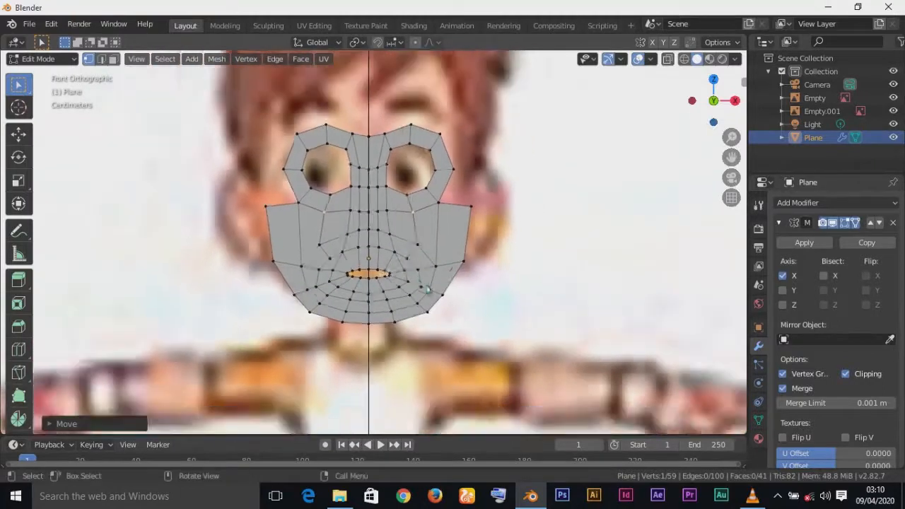
scroll(427, 290, "up", 2)
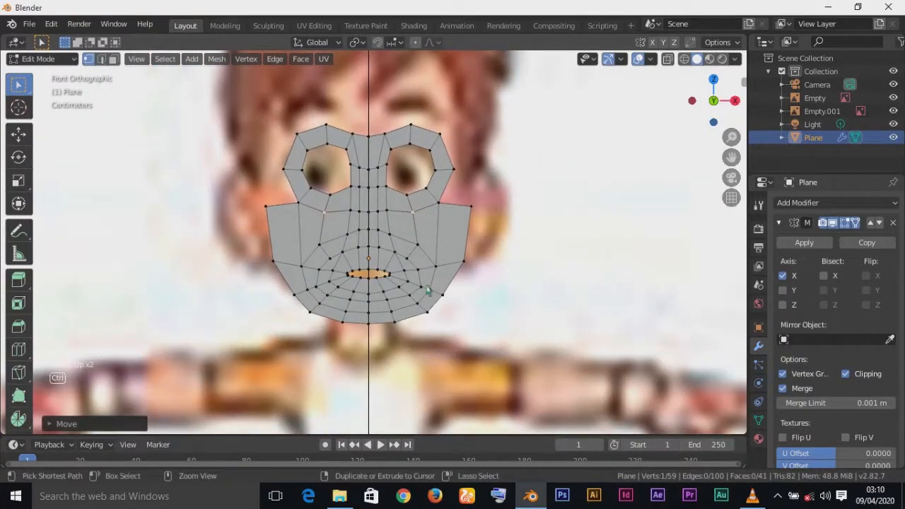
Step: Save the project as Character_Modeling_Tutorial.blend in the BlenderFiles folder
key("ctrl+s")
left_click(315, 456)
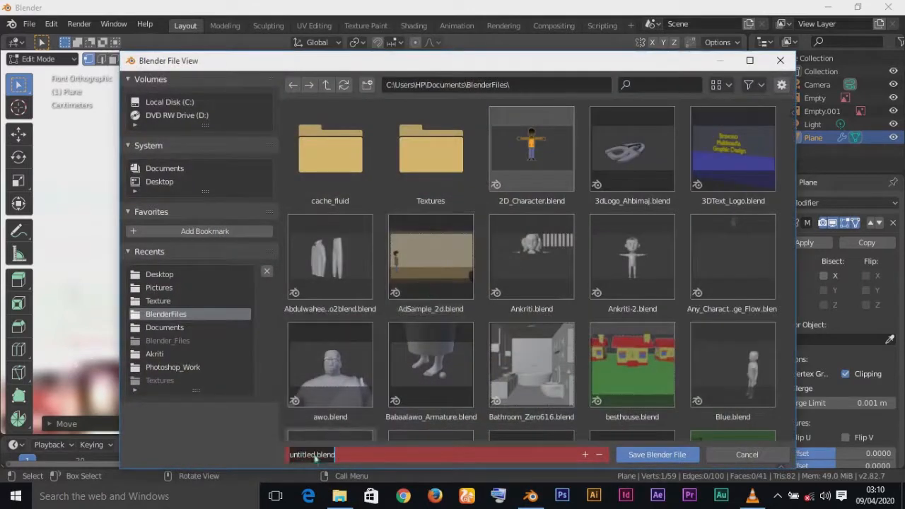
left_click_drag(315, 457, 277, 461)
type("Cha")
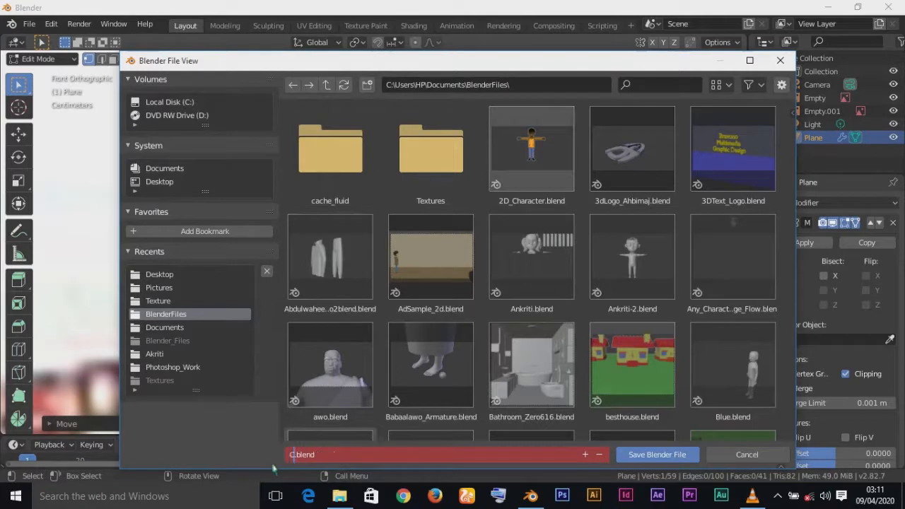
type("ract")
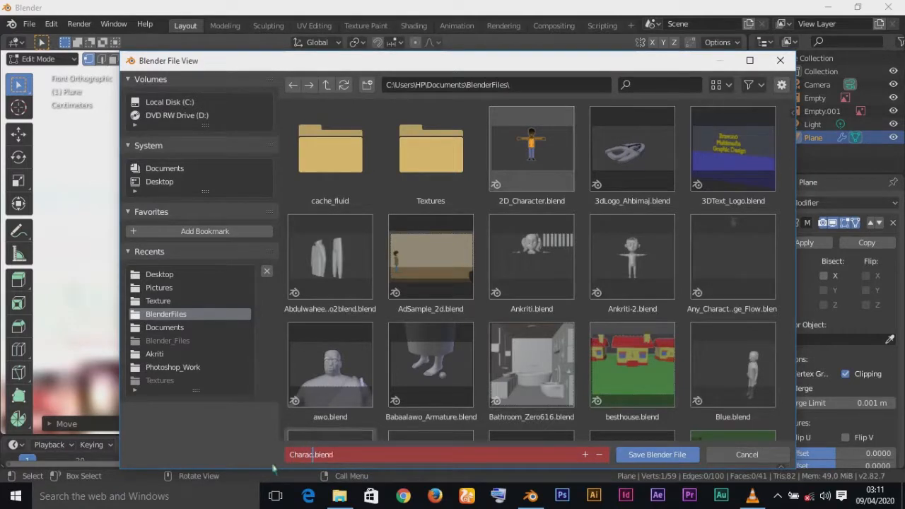
type("er")
type("_")
type("Model")
type("ing")
type("_")
type("Tutor")
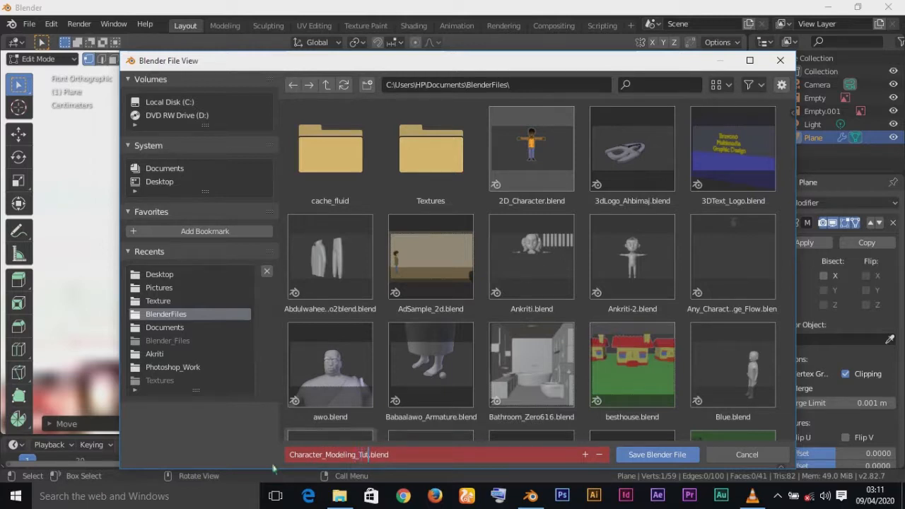
type("ial")
key("Return")
key("Return")
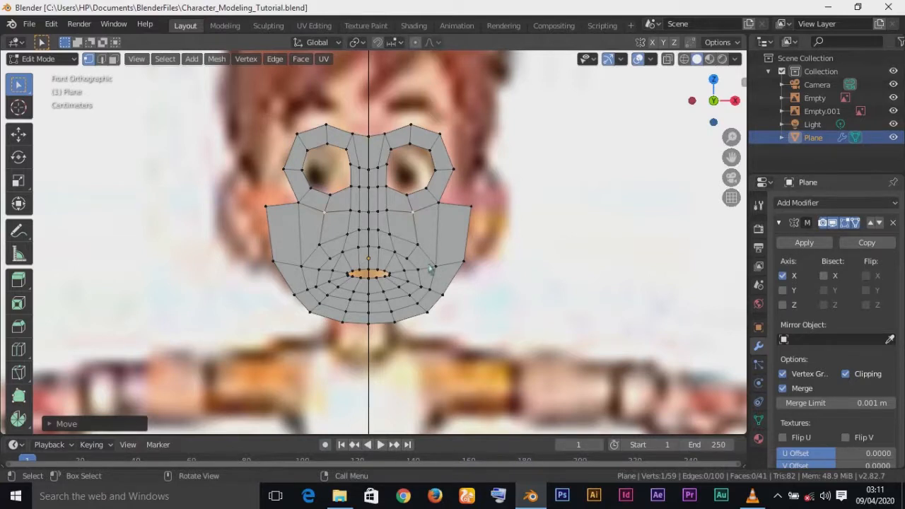
scroll(434, 267, "down", 3)
scroll(431, 268, "up", 2)
scroll(429, 267, "down", 1)
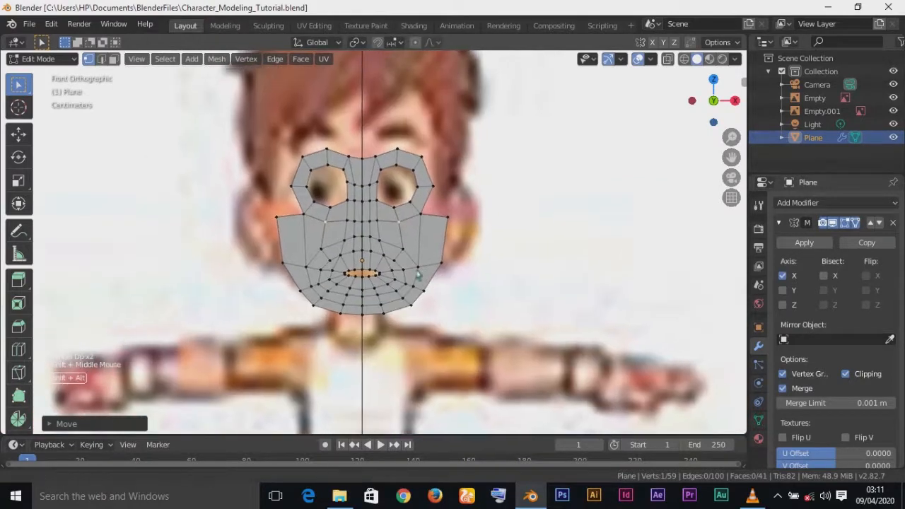
scroll(436, 253, "down", 1)
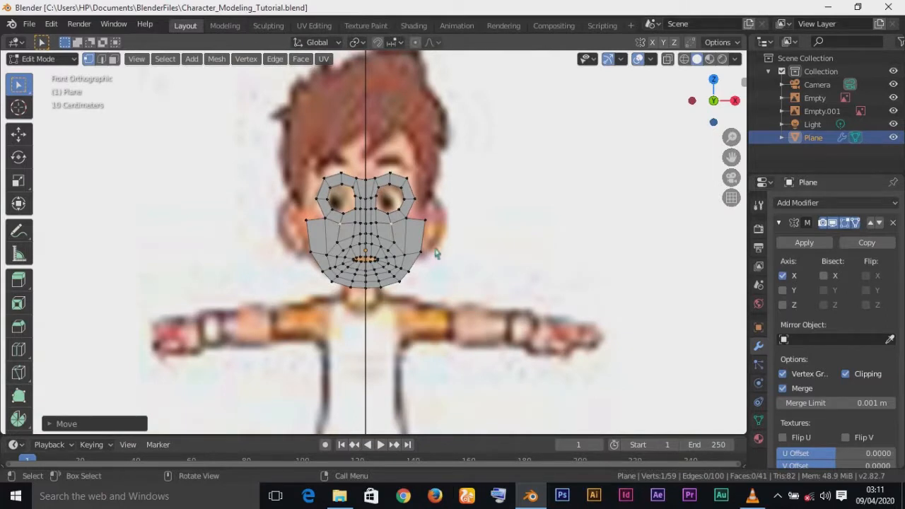
scroll(436, 253, "down", 1)
scroll(437, 253, "up", 4)
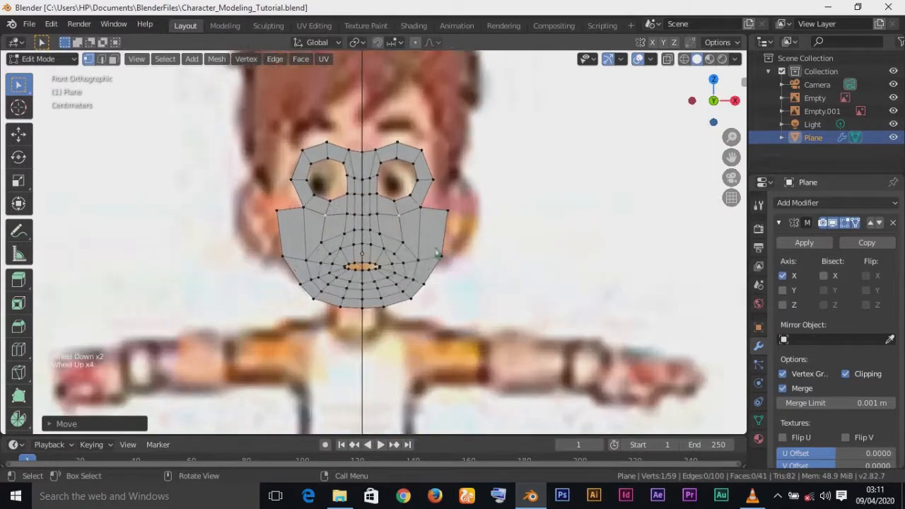
middle_click_drag(437, 253, 433, 281, "shift")
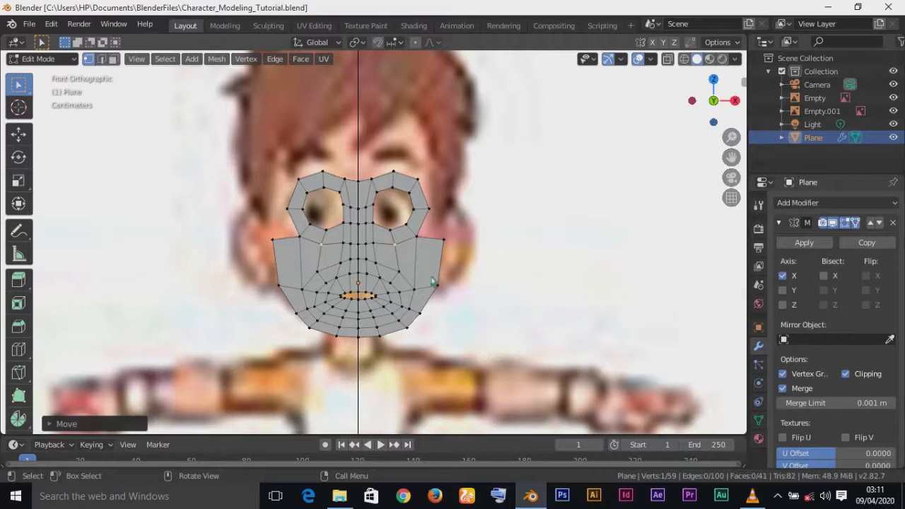
Step: Show the face mesh in front view in Edit Mode with wireframe shading
key("Tab")
key("KP_1")
key("Tab")
key("z")
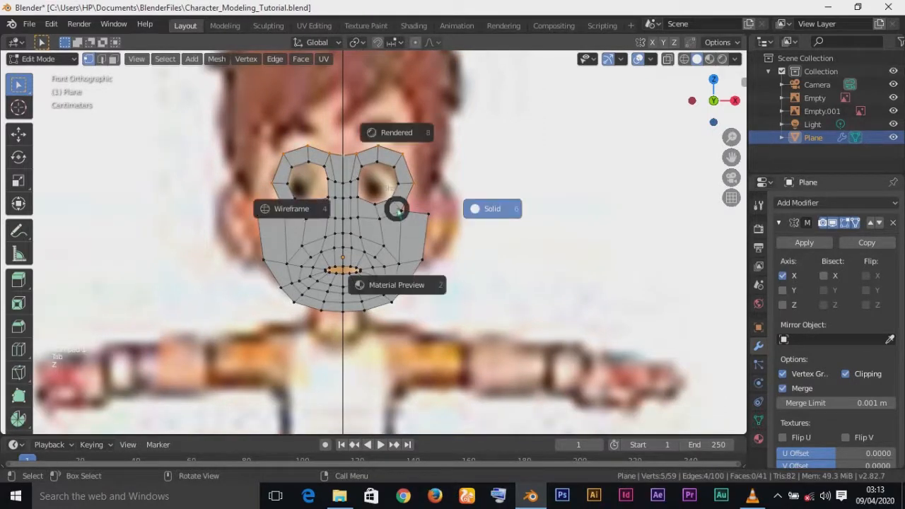
left_click(318, 216)
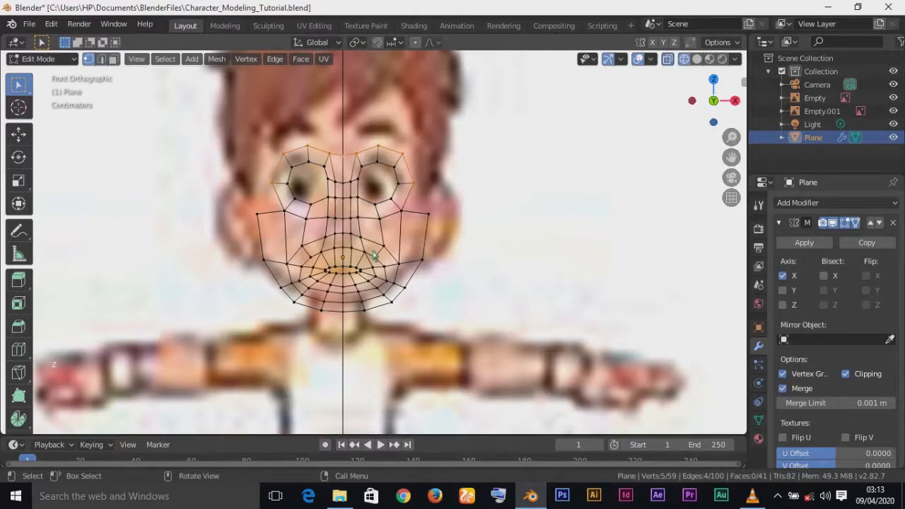
Step: Switch to the right side view and split the 3D viewport vertically into two equal halves
scroll(374, 256, "down", 2)
key("KP_3")
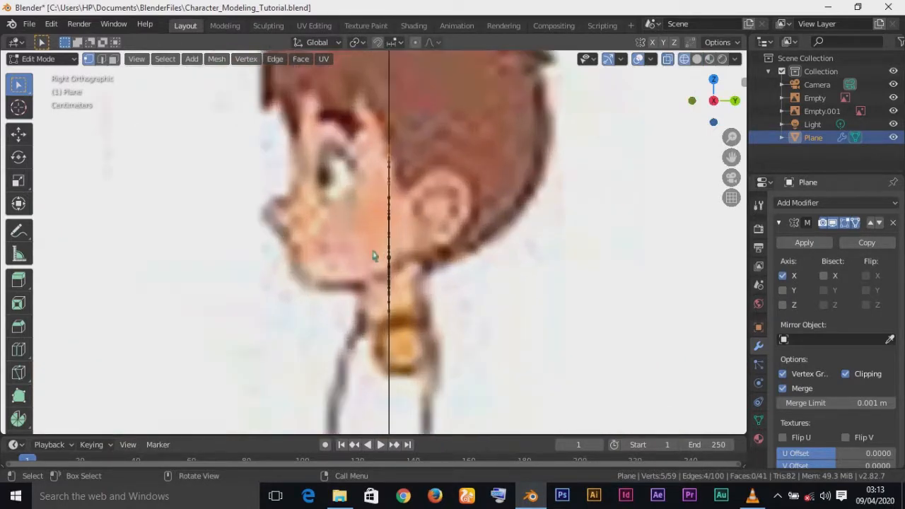
middle_click_drag(375, 256, 473, 281)
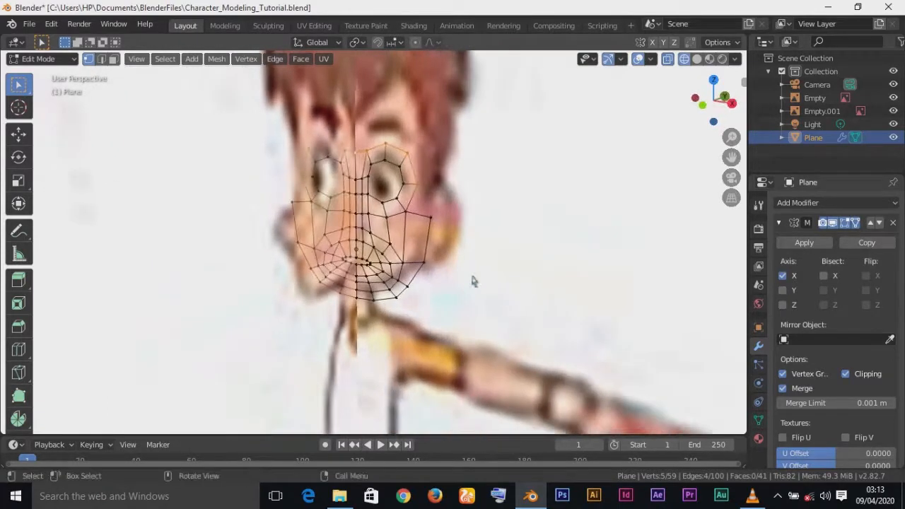
key("KP_1")
key("KP_3")
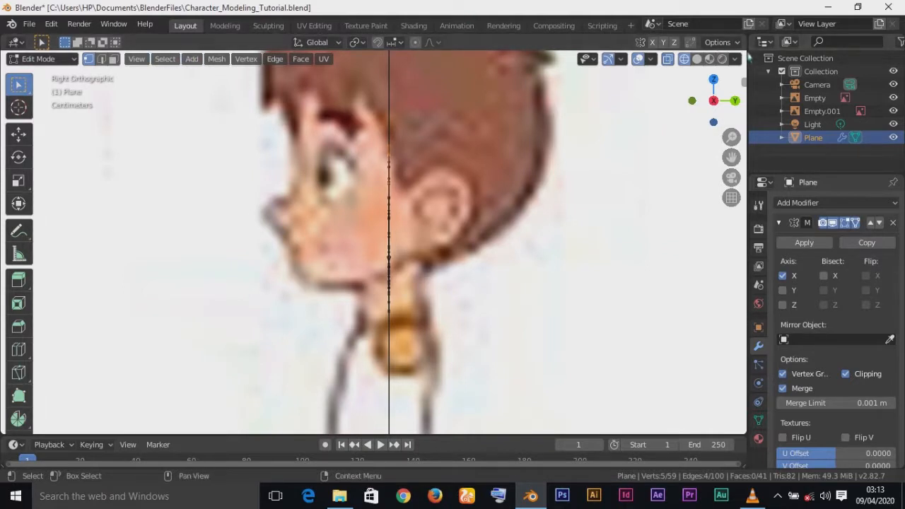
left_click_drag(747, 58, 745, 59)
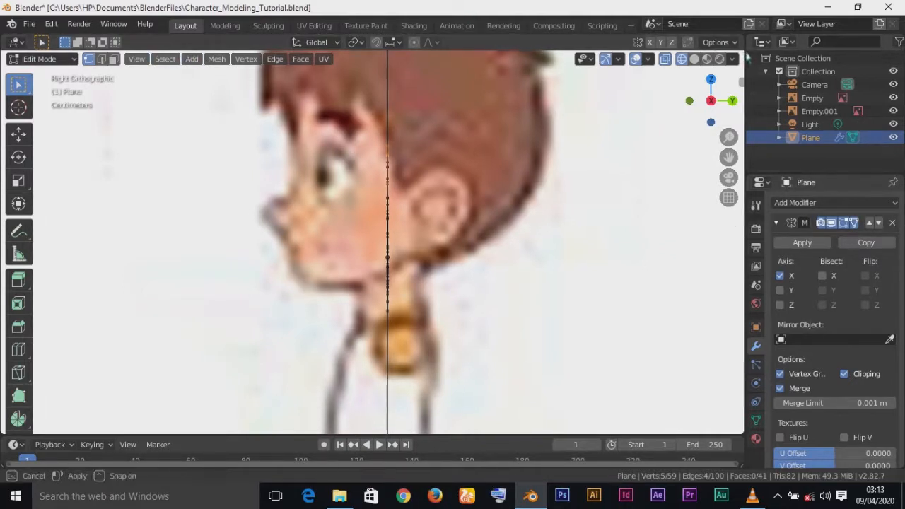
right_click(746, 63)
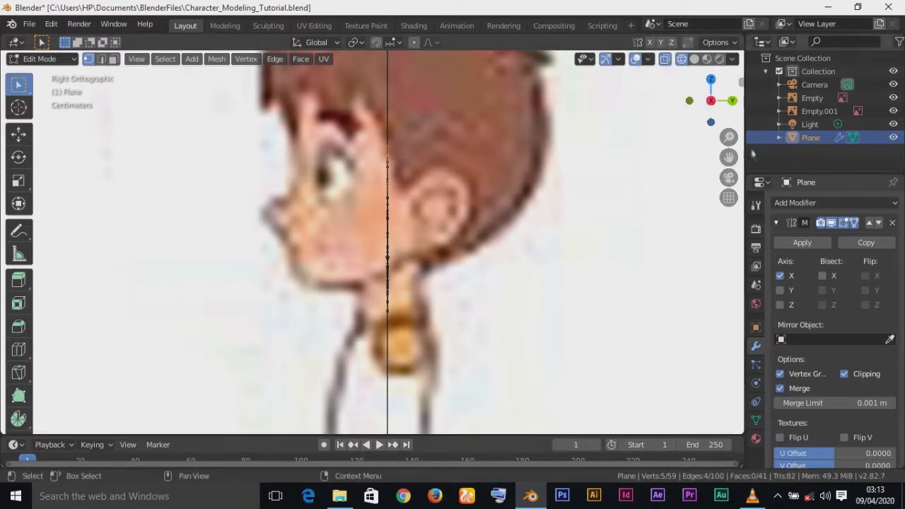
right_click(745, 74)
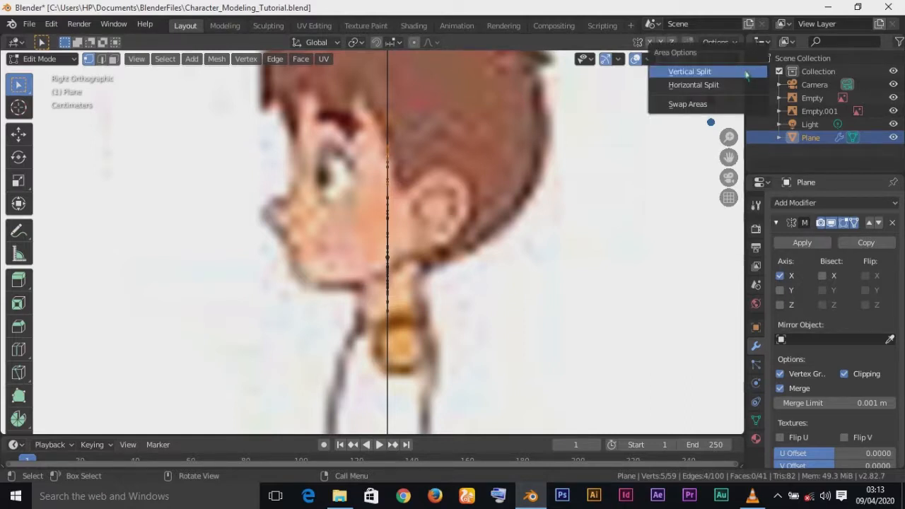
left_click(745, 74)
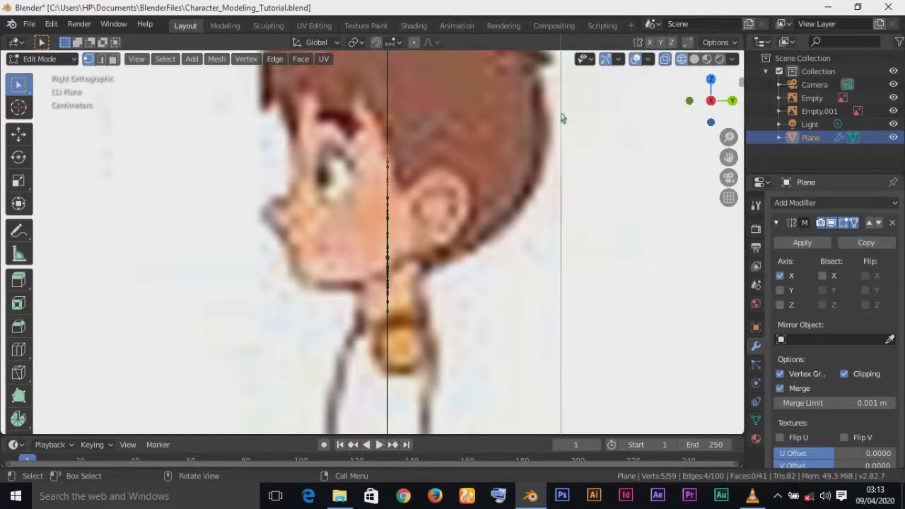
left_click(391, 151)
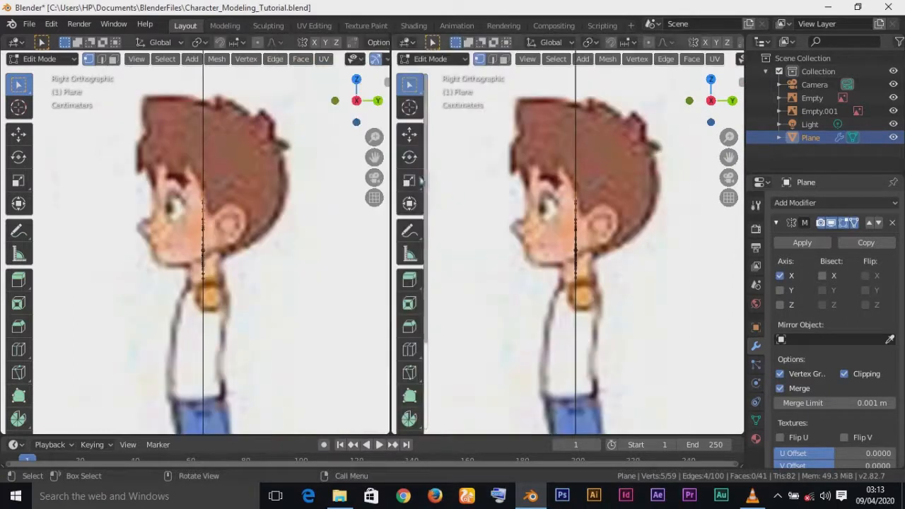
Step: Set one viewport to front view framed on the face mesh, keeping the other in right view on the side reference's head
scroll(573, 225, "down", 4)
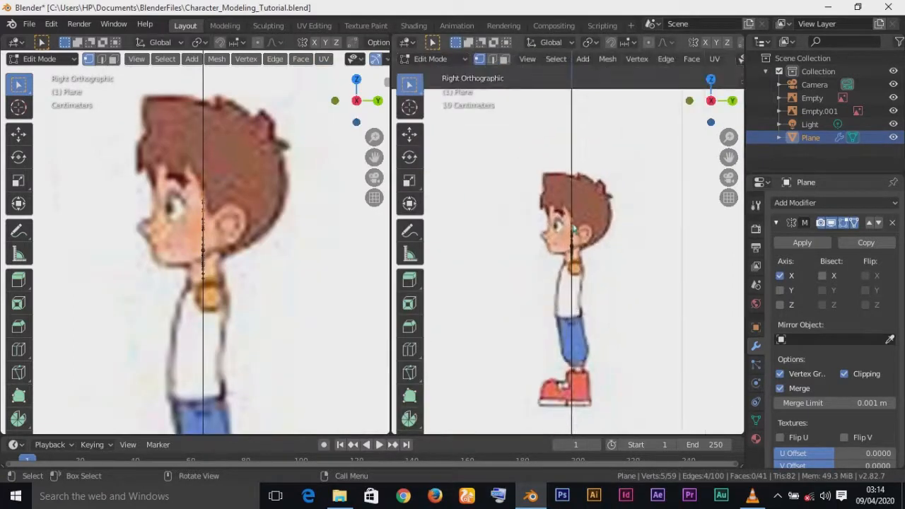
scroll(574, 228, "up", 3)
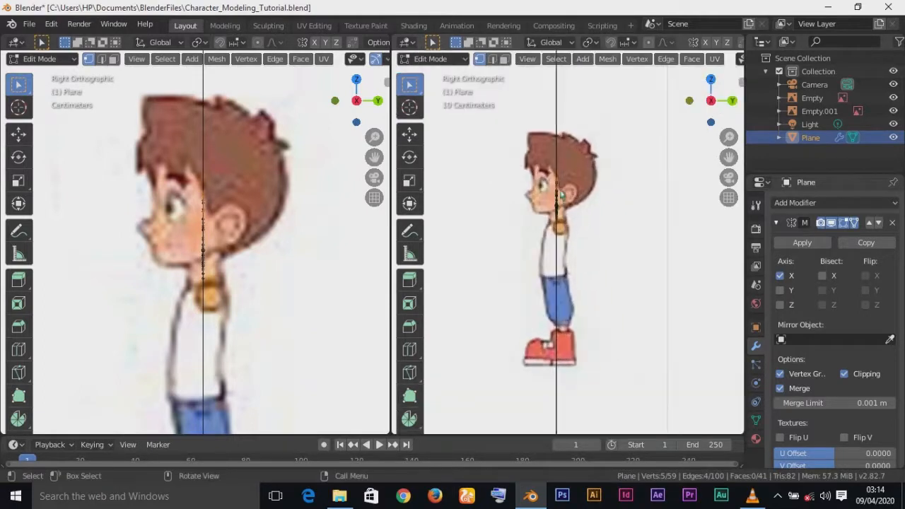
scroll(562, 194, "up", 2)
scroll(579, 254, "up", 1)
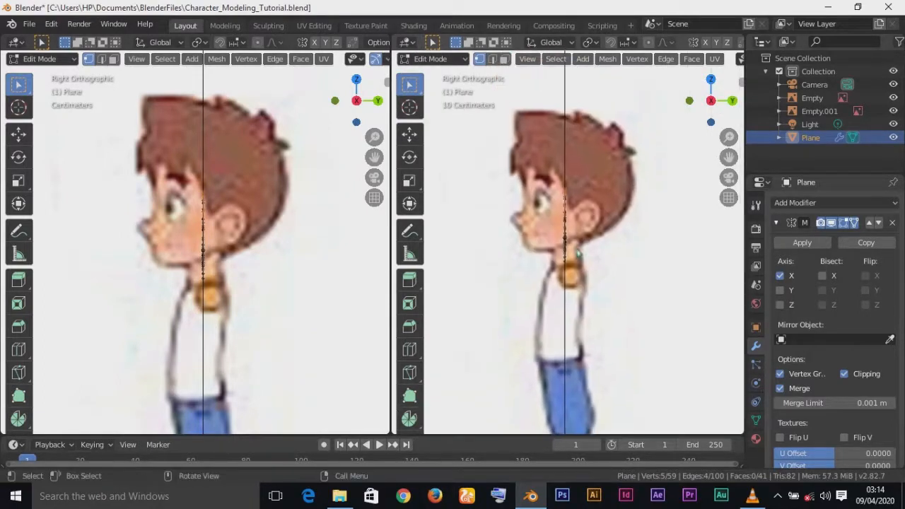
scroll(578, 253, "up", 1)
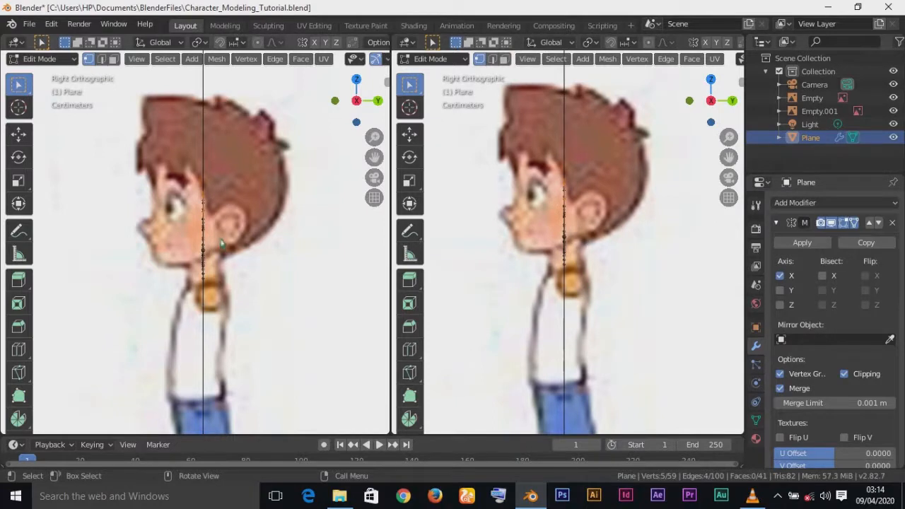
key("KP_1")
scroll(221, 244, "down", 2)
scroll(221, 244, "up", 6)
middle_click_drag(221, 242, 247, 238, "shift")
scroll(247, 238, "down", 1)
scroll(248, 239, "up", 3)
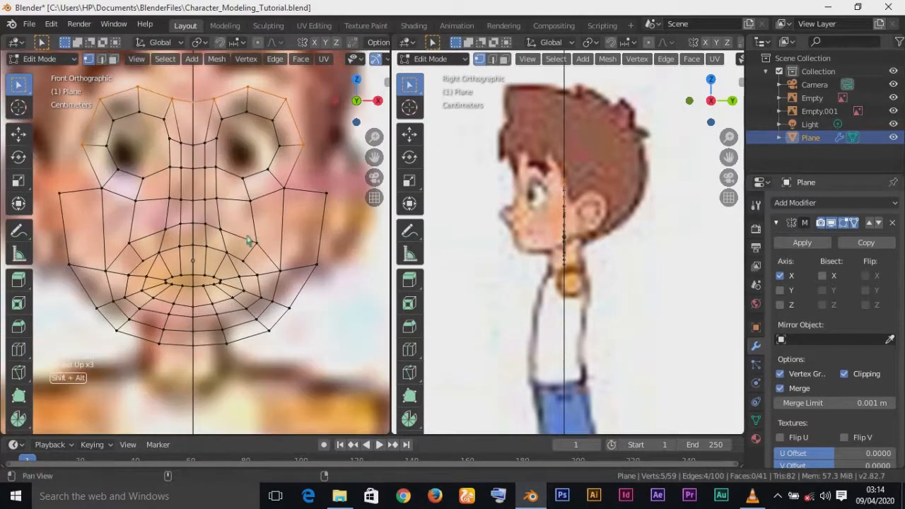
scroll(245, 154, "down", 2)
scroll(245, 154, "up", 2)
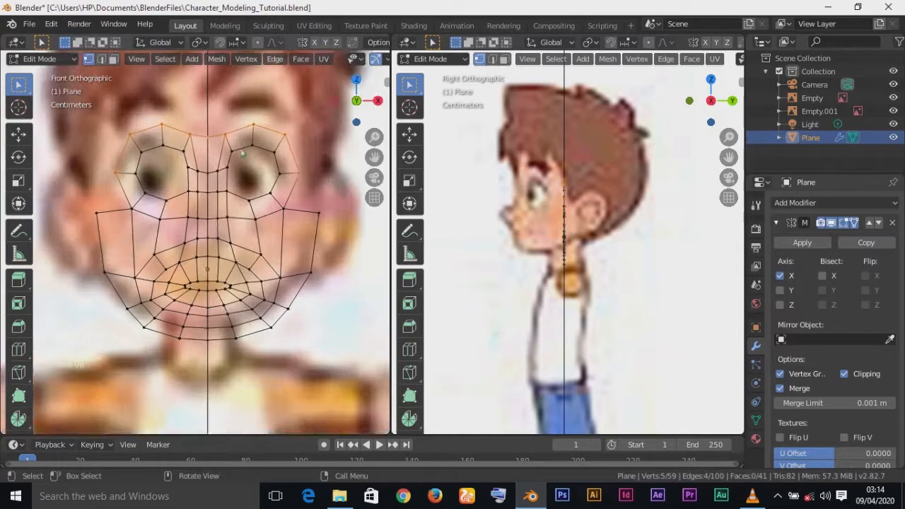
Step: With the Move tool, pull the topmost centre vertex between the eyes forward along Y to the side reference's forehead profile
left_click(211, 142)
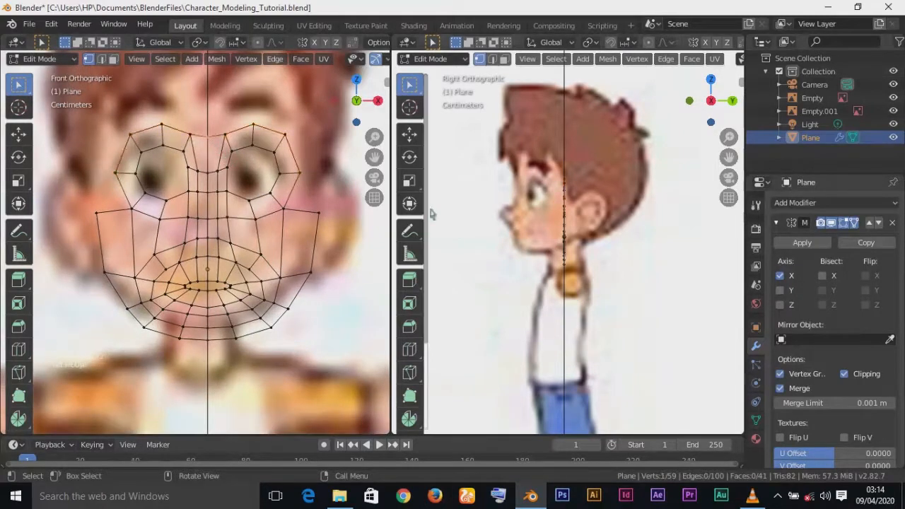
left_click(410, 135)
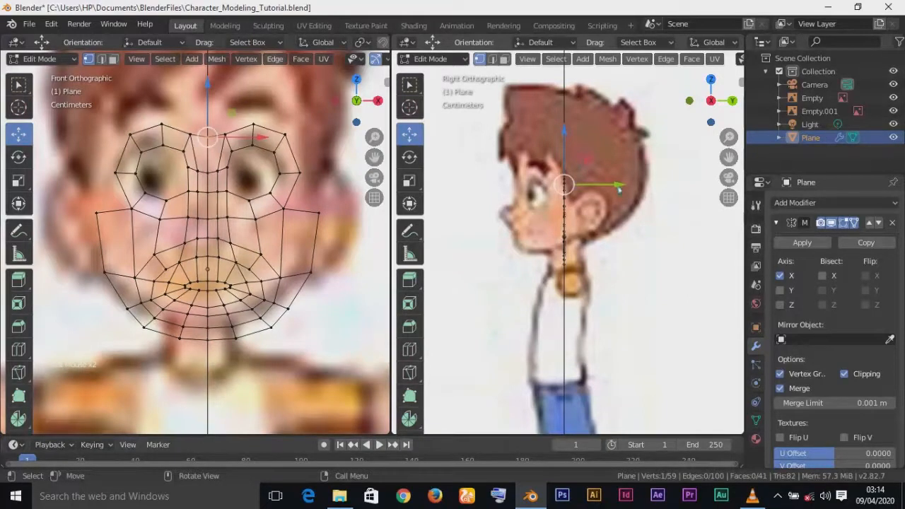
left_click_drag(619, 188, 567, 191)
scroll(564, 205, "up", 4)
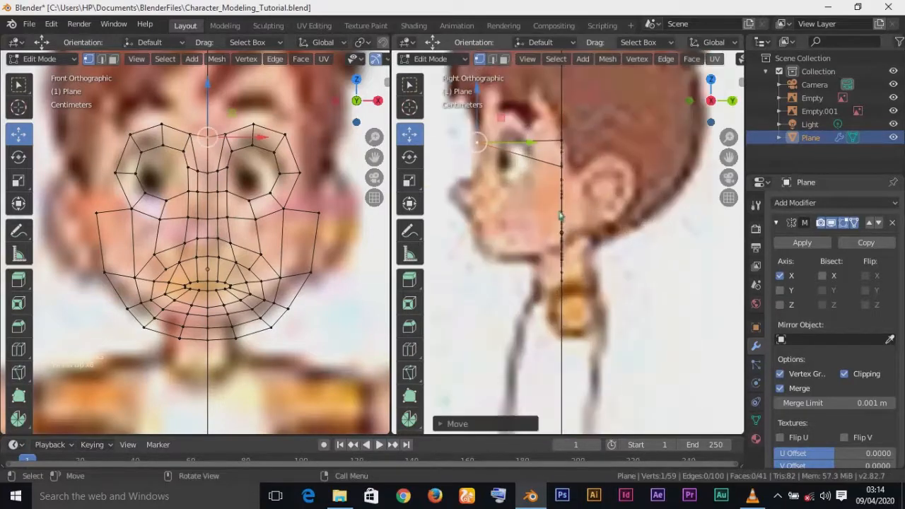
Step: Move the next centre vertex down, on the upper nose bridge, forward along Y to the reference's face profile
middle_click_drag(560, 217, 583, 244, "shift")
left_click(208, 173)
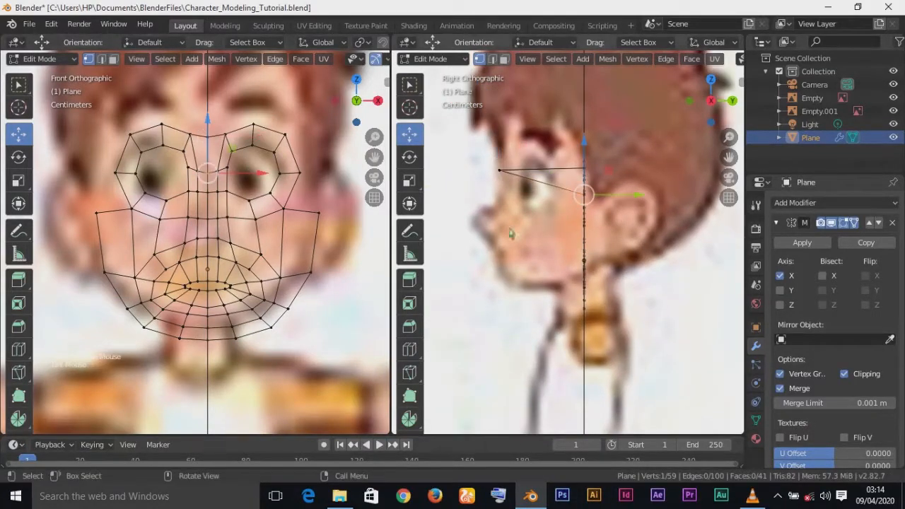
left_click_drag(642, 198, 562, 203)
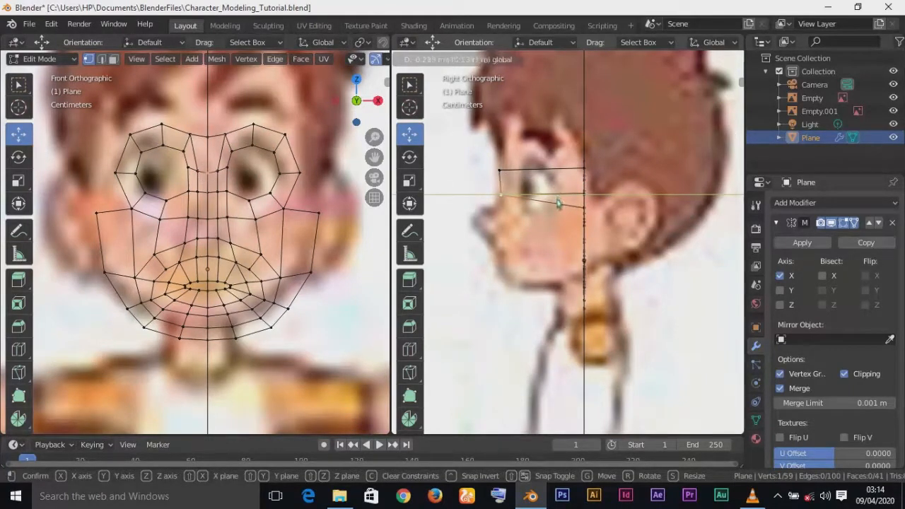
left_click(559, 205)
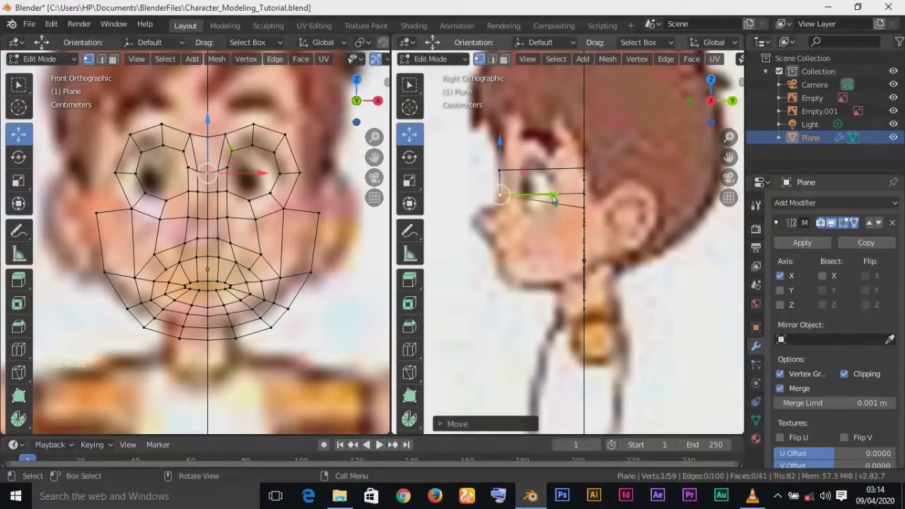
left_click(556, 201)
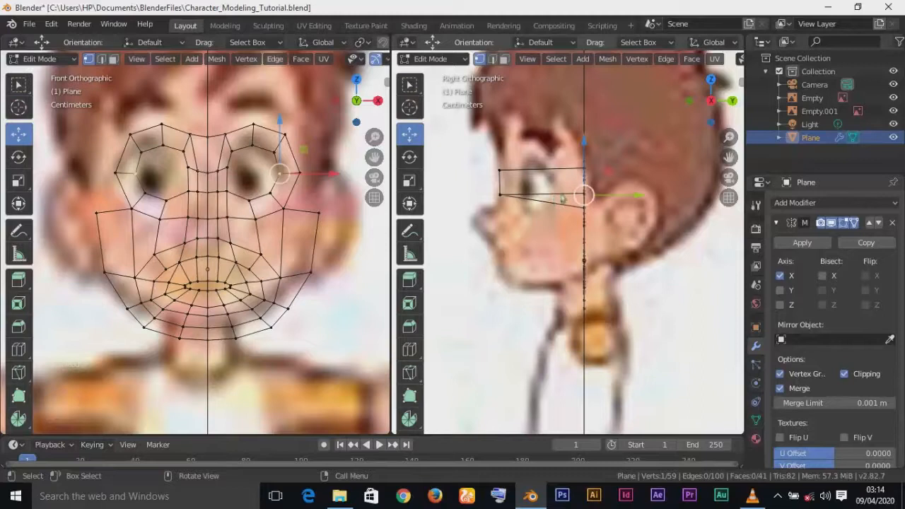
left_click(513, 202)
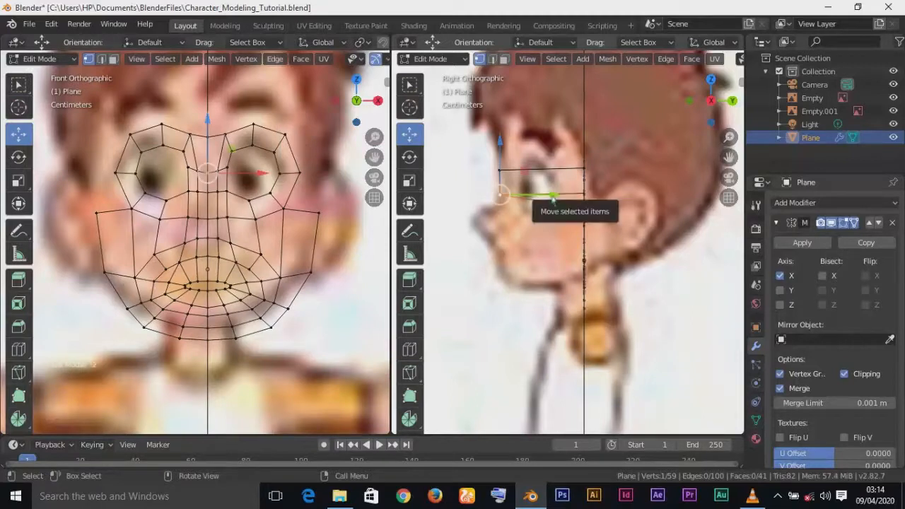
left_click_drag(556, 199, 556, 201)
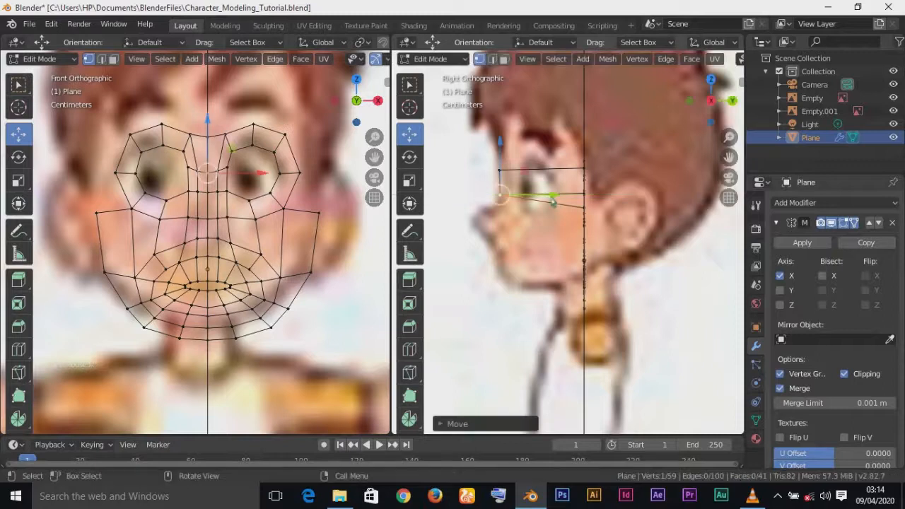
Step: Move the lower nose-bridge centre vertex about 0.22 m and the nose-tip vertex about 0.26 m forward along Y to the side profile
left_click(211, 201)
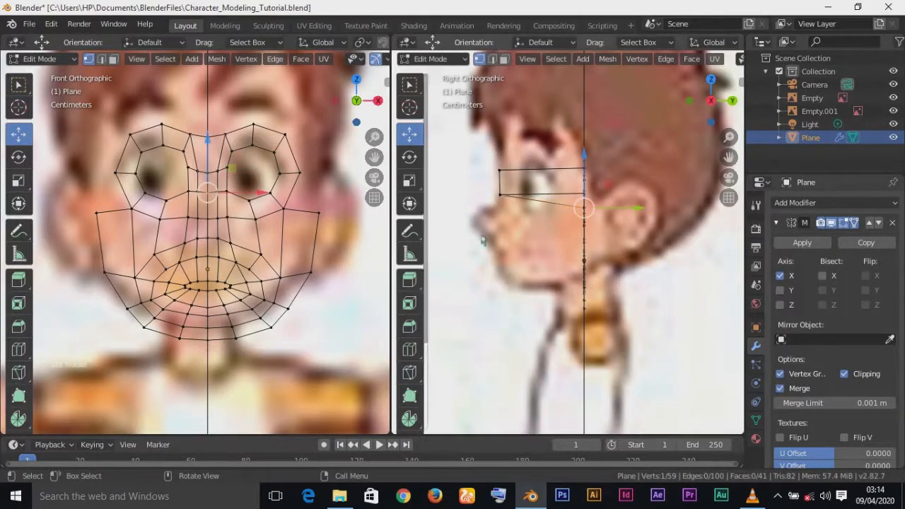
left_click_drag(649, 212, 557, 214)
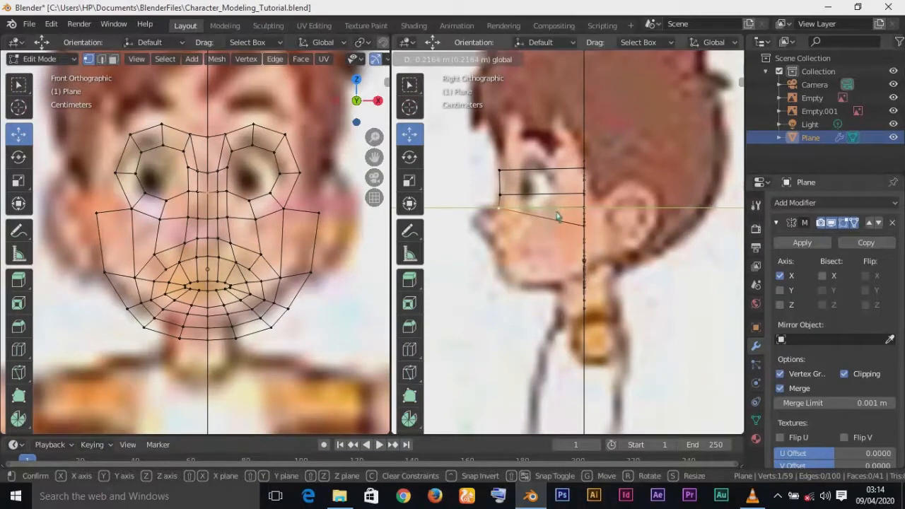
left_click_drag(557, 215, 556, 217)
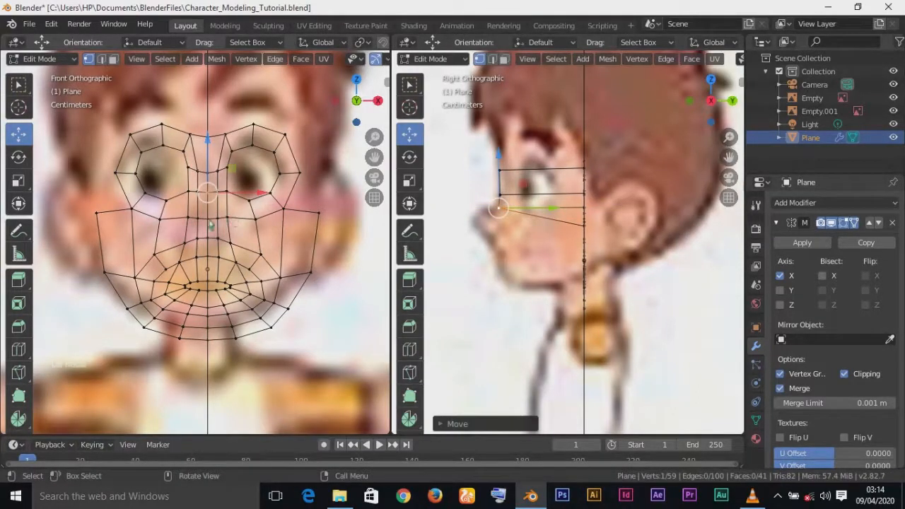
left_click(208, 221)
left_click_drag(645, 234, 542, 231)
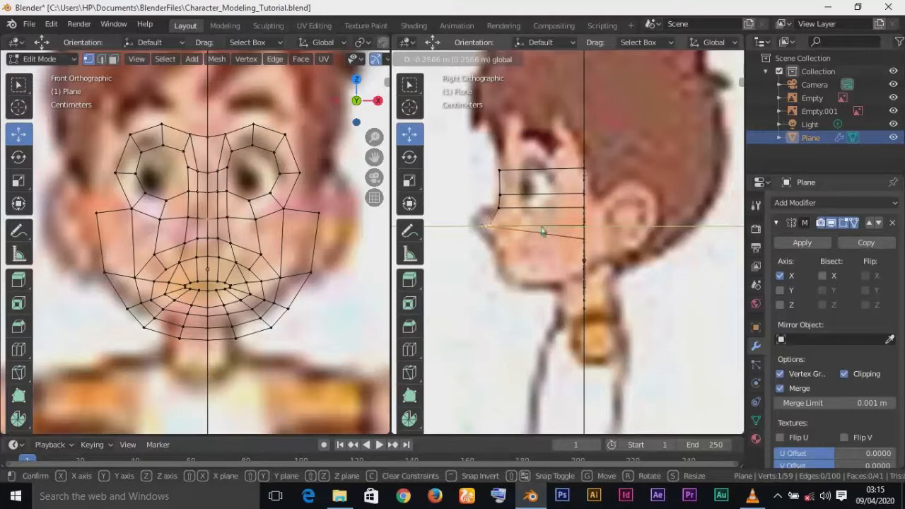
left_click_drag(545, 231, 542, 230)
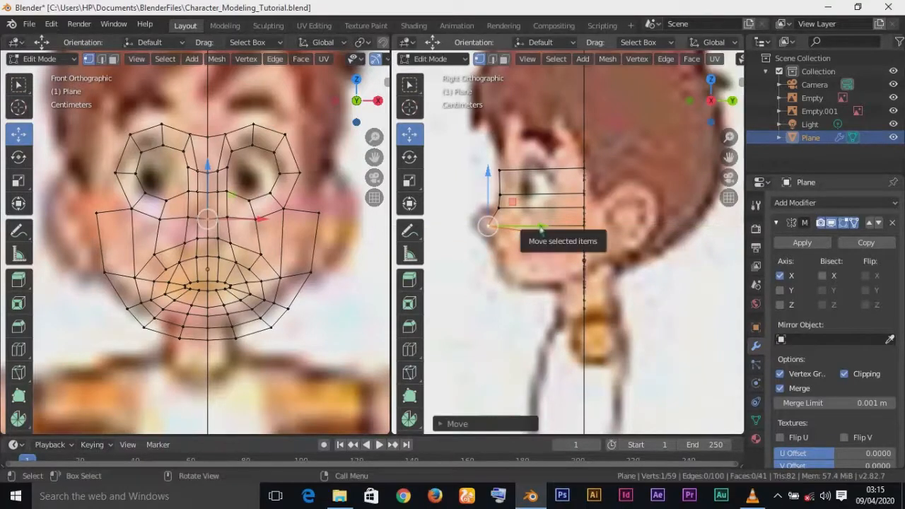
Step: Move the centre vertex just below the nose tip about 0.24 m forward along Y to match the side reference
left_click(208, 241)
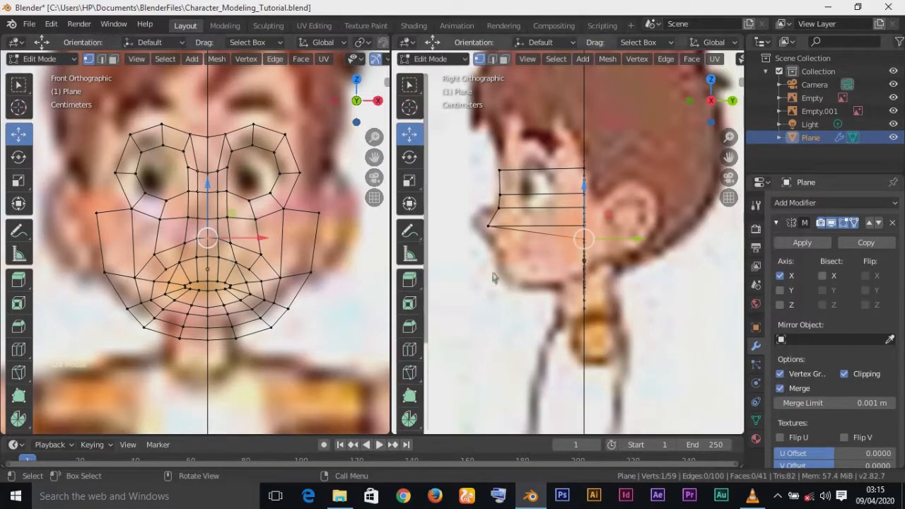
left_click_drag(637, 244, 550, 249)
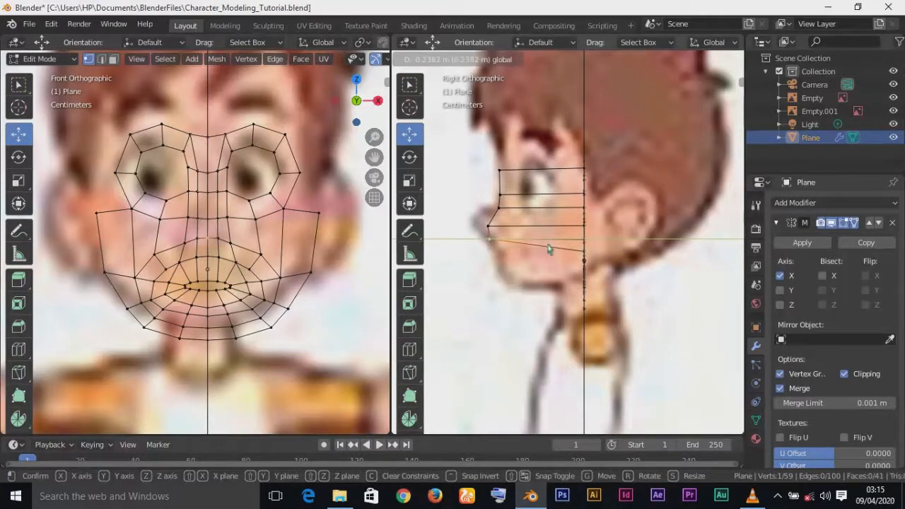
left_click_drag(549, 249, 552, 250)
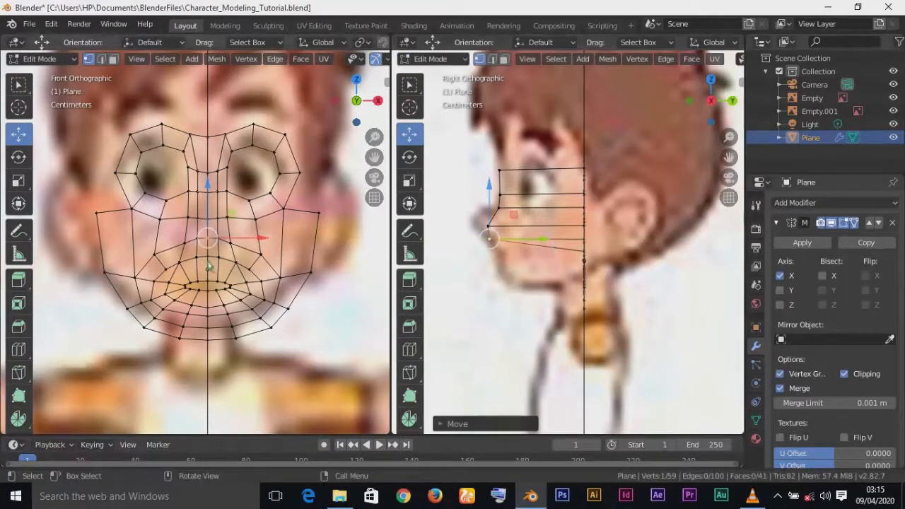
Step: Move the centre vertex above the mouth about 0.23 m forward along Y, and the upper lip's centre vertex forward to the same profile
left_click(209, 267)
left_click_drag(640, 253, 551, 261)
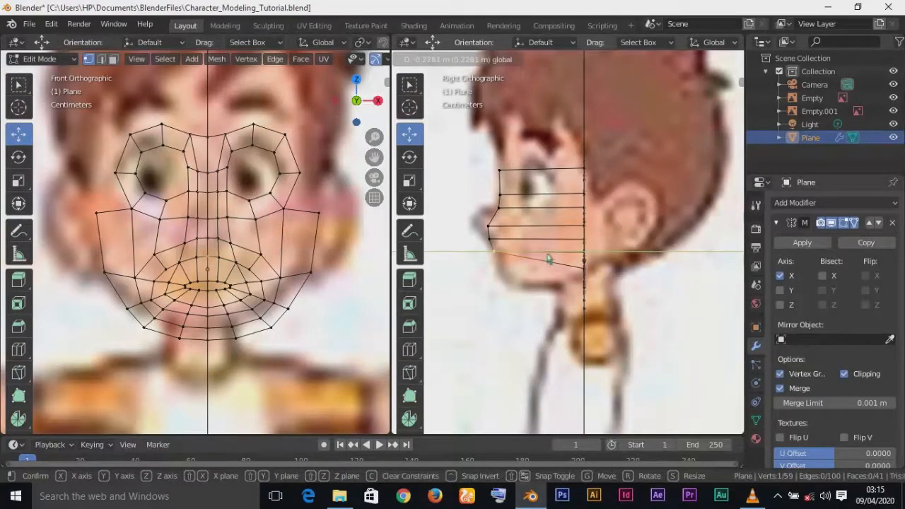
left_click_drag(549, 259, 548, 259)
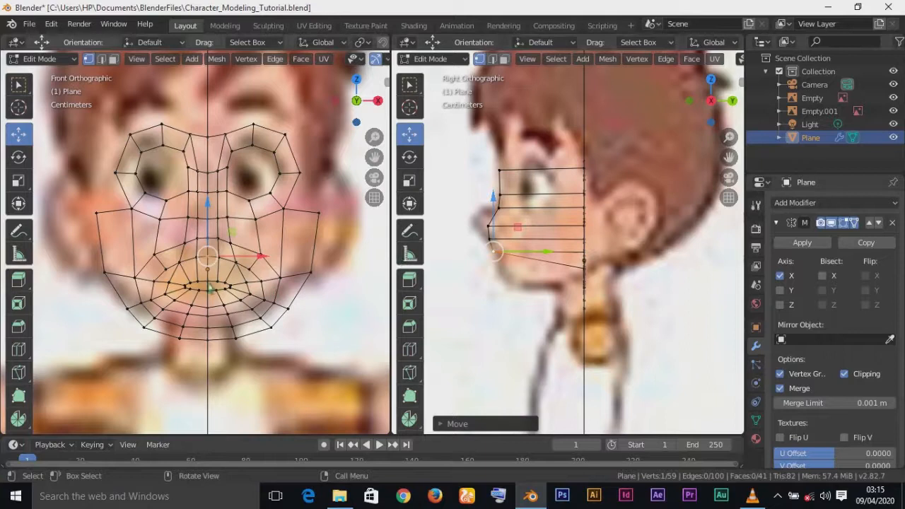
left_click(209, 282)
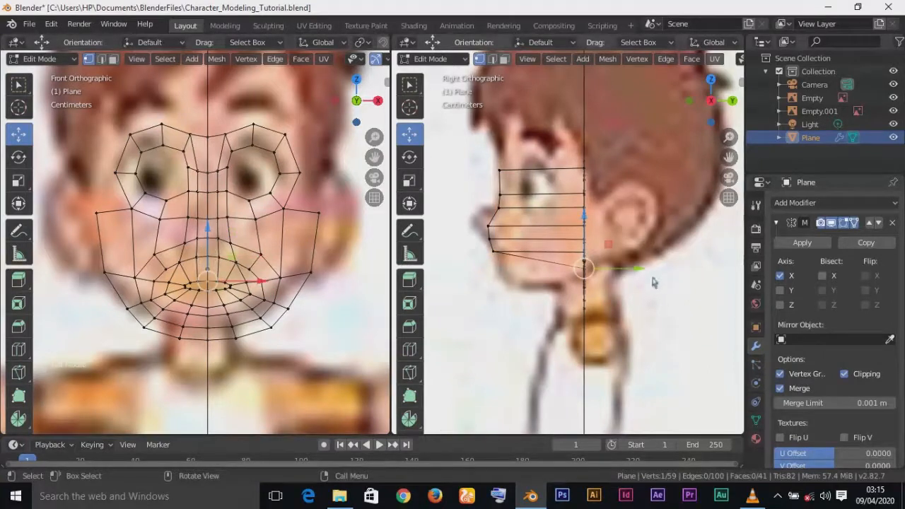
left_click_drag(639, 270, 555, 274)
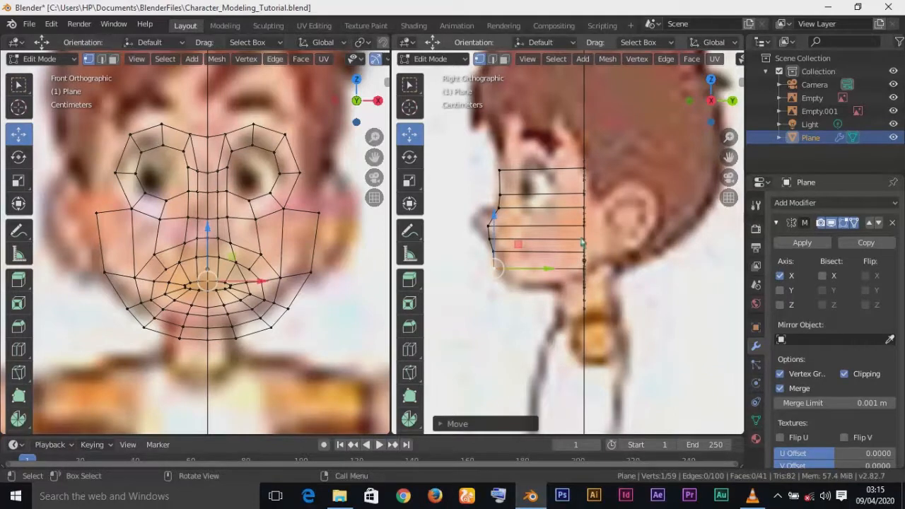
Step: Lower the side reference image about 0.027 m along Z, and return to editing the face mesh
key("Tab")
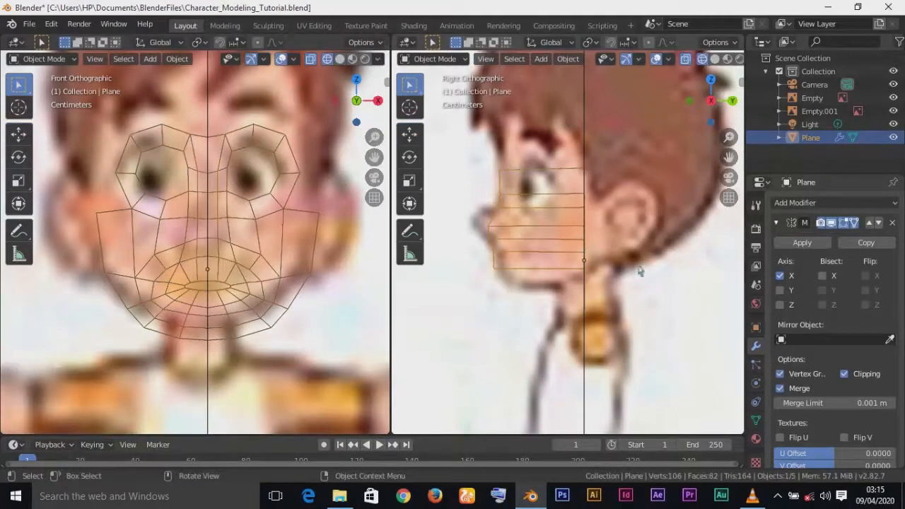
left_click(664, 235)
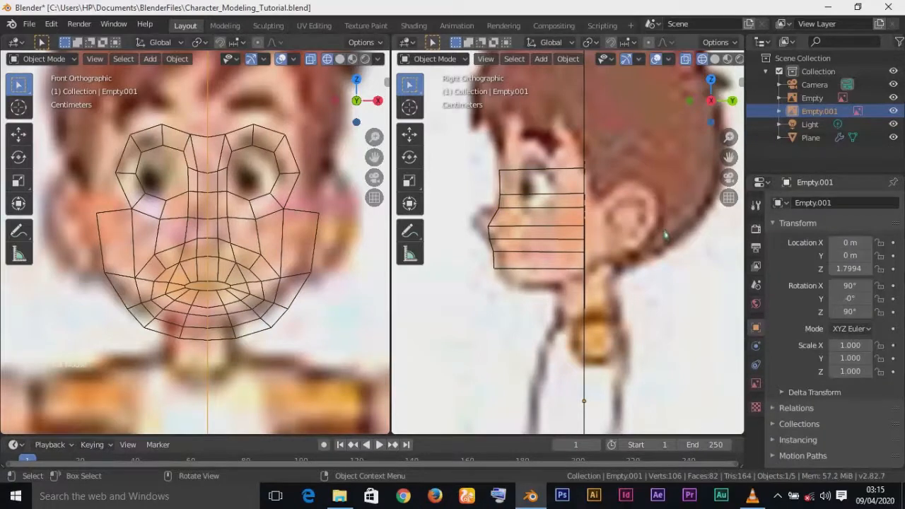
key("g")
key("z")
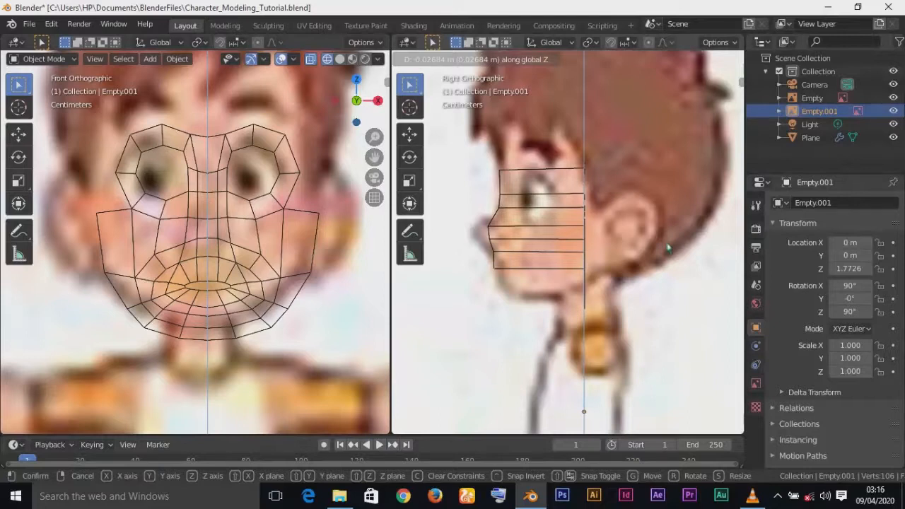
left_click(667, 248)
scroll(673, 256, "down", 5)
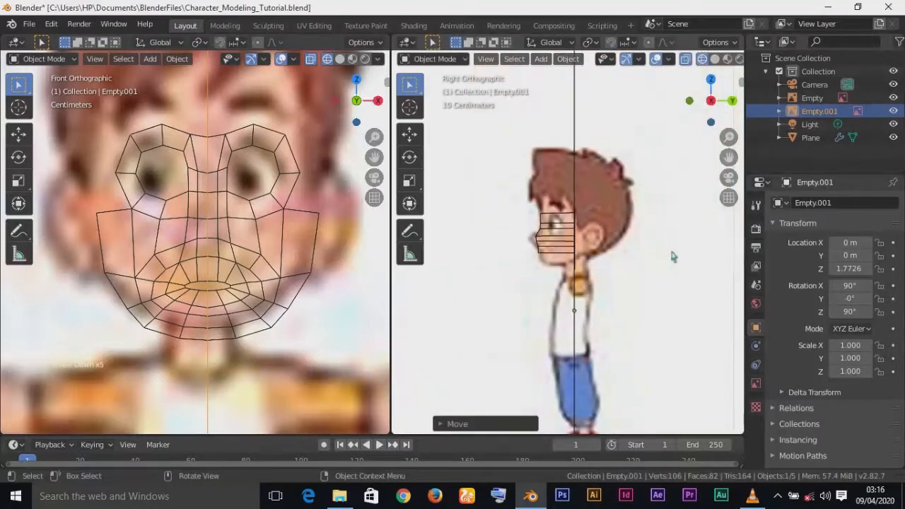
middle_click_drag(635, 329, 613, 261, "shift")
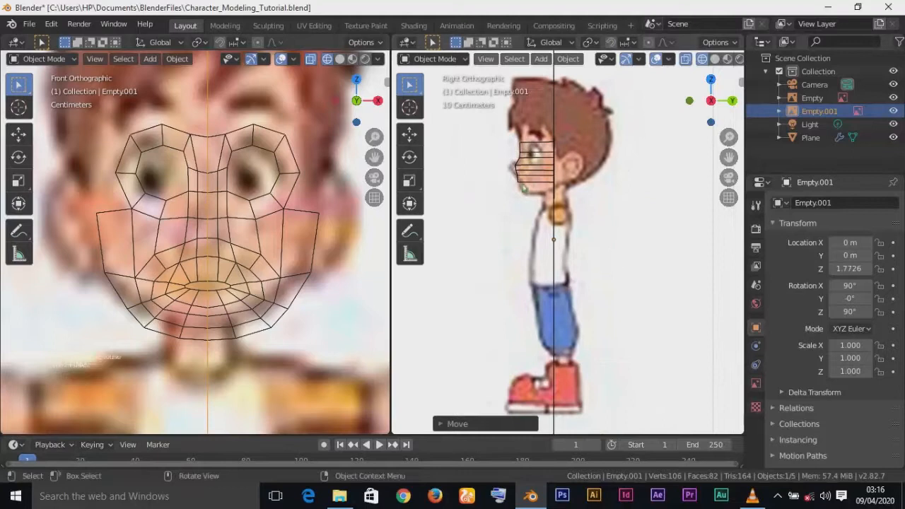
left_click(524, 189)
key("Tab")
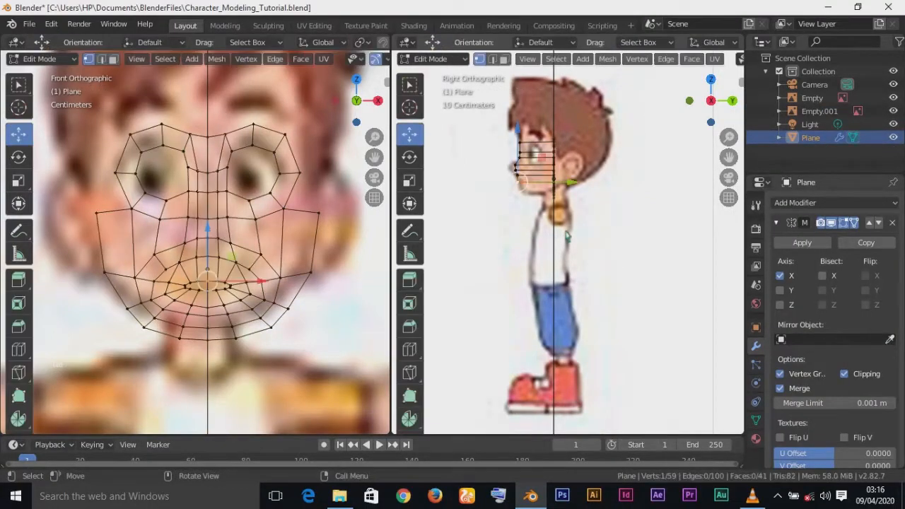
Step: Move the lower lip's centre vertex about 0.23 m forward along Y to match the side reference
scroll(566, 237, "up", 5)
scroll(620, 257, "down", 3)
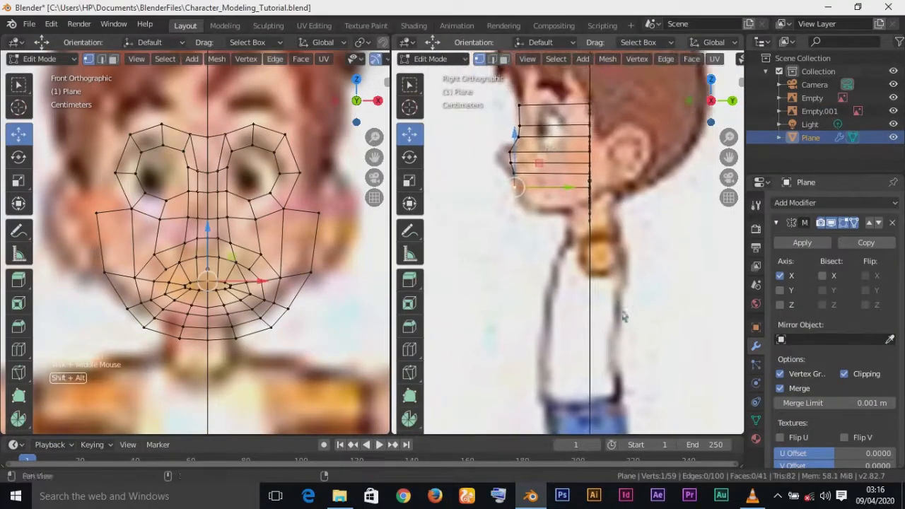
scroll(624, 317, "up", 3)
scroll(280, 273, "up", 2)
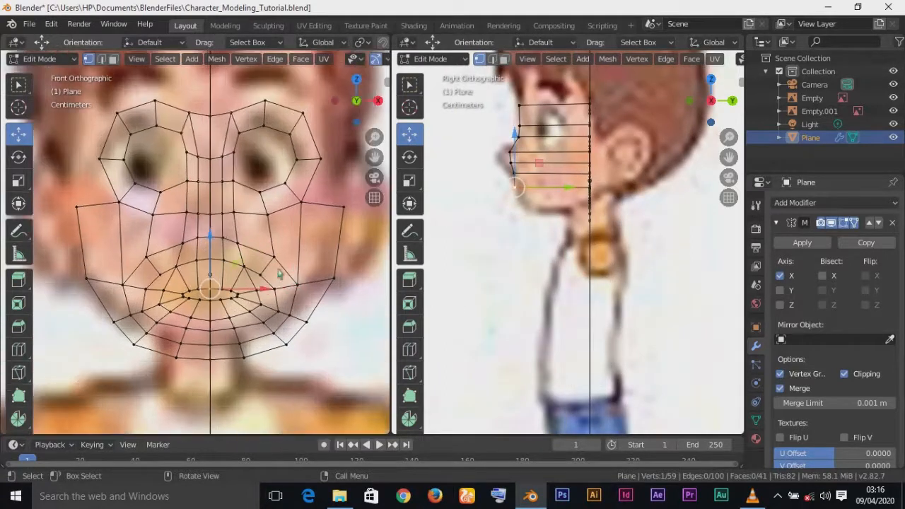
scroll(277, 272, "down", 2)
scroll(261, 241, "up", 2)
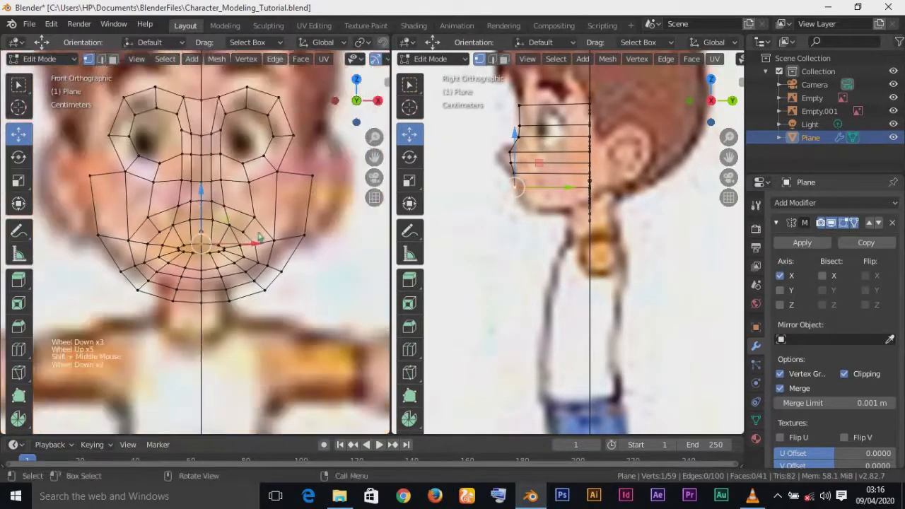
left_click(203, 260)
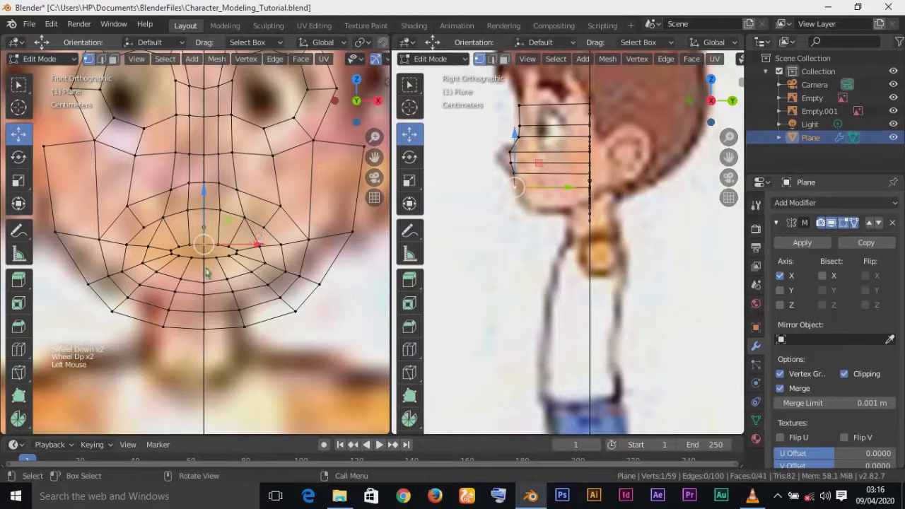
left_click_drag(643, 193, 574, 207)
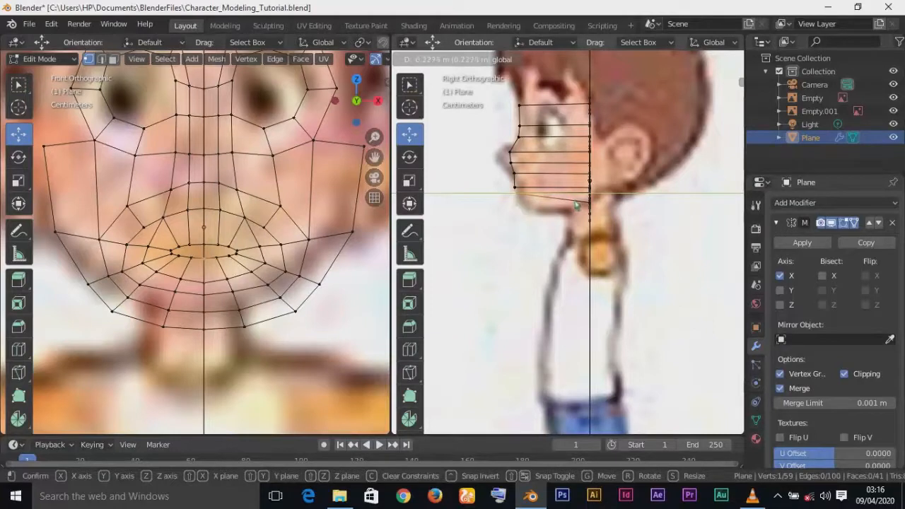
left_click_drag(576, 205, 576, 206)
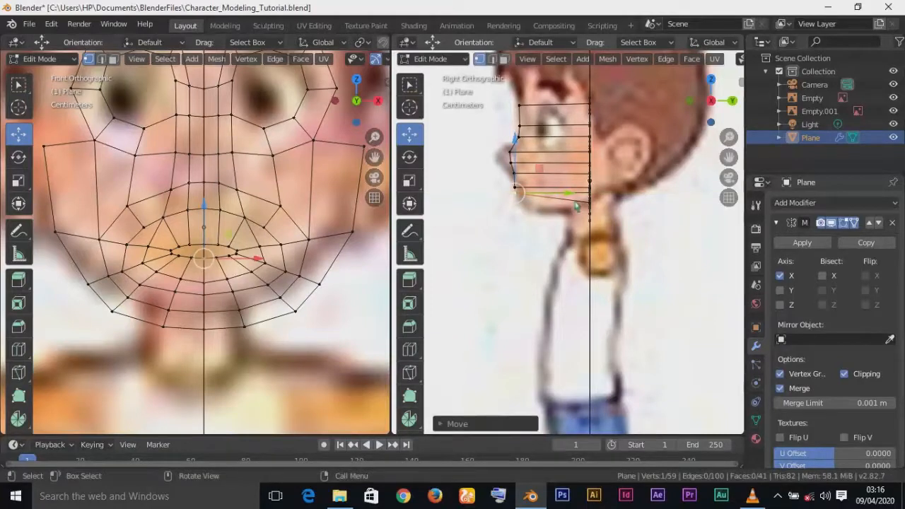
Step: Move the two centre vertices just below the lower lip forward along Y to the side reference's profile
left_click(590, 204)
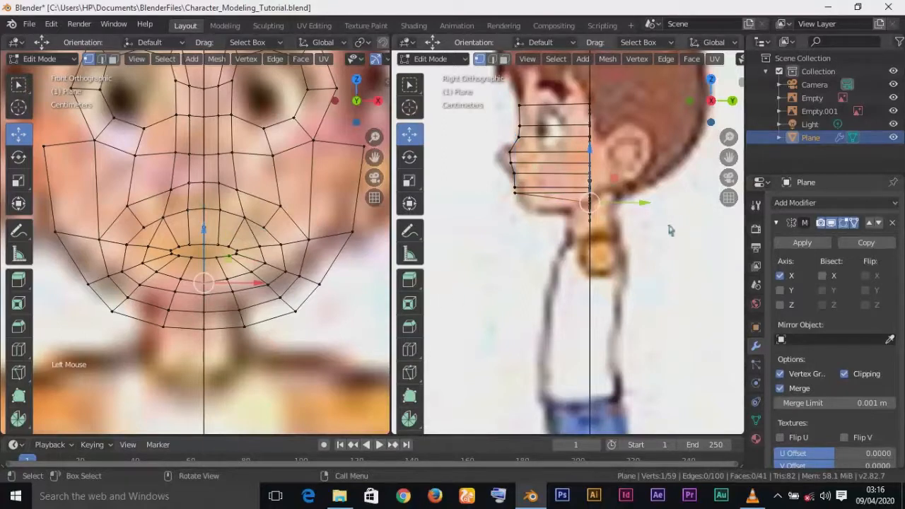
left_click_drag(647, 207, 573, 218)
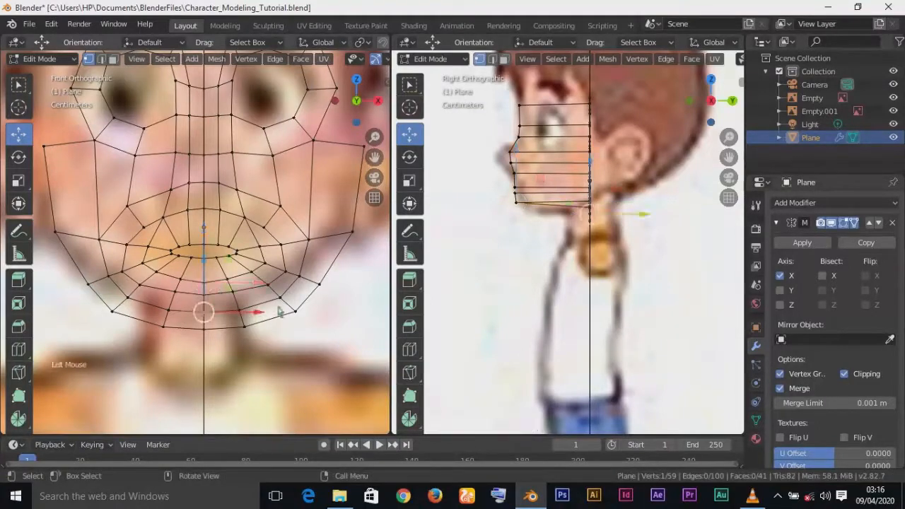
left_click(219, 309)
left_click(207, 302)
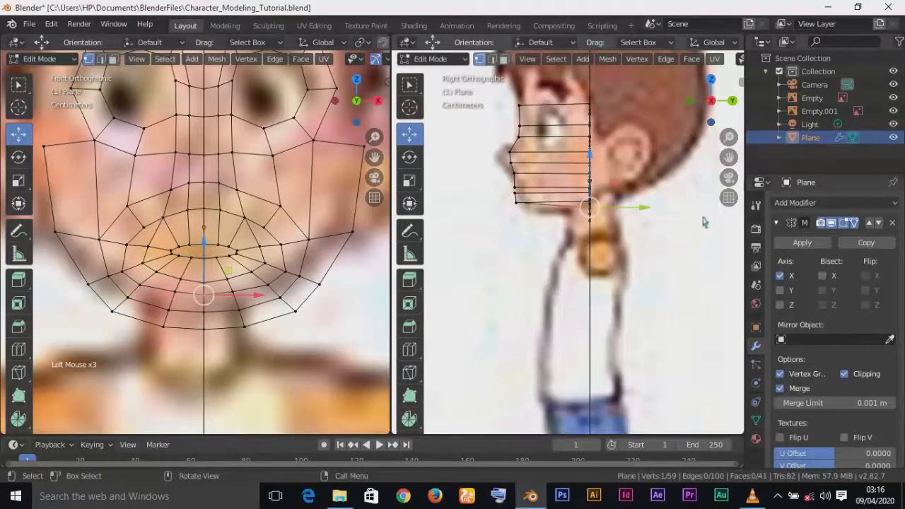
left_click_drag(646, 210, 569, 227)
Step: Move the two lowest centre vertices on the chin forward along Y, setting the bottom one slightly further back
left_click(204, 313)
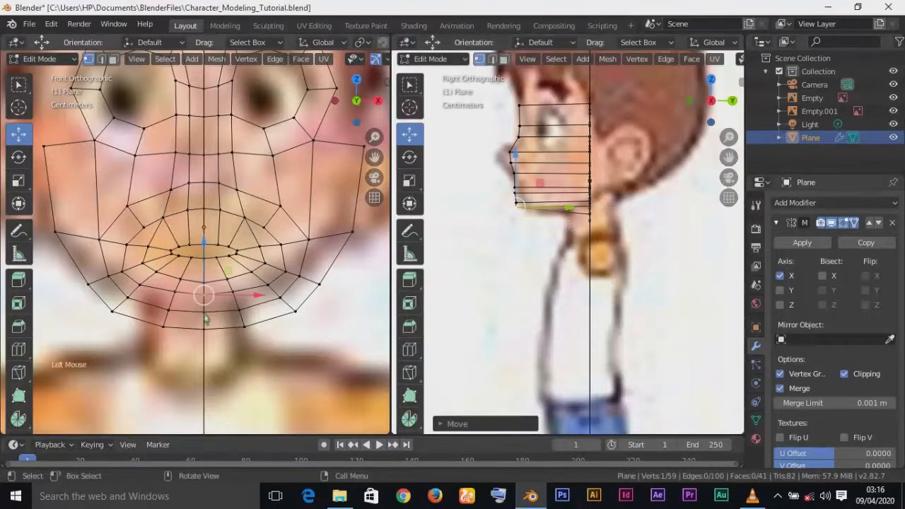
left_click_drag(641, 214, 570, 245)
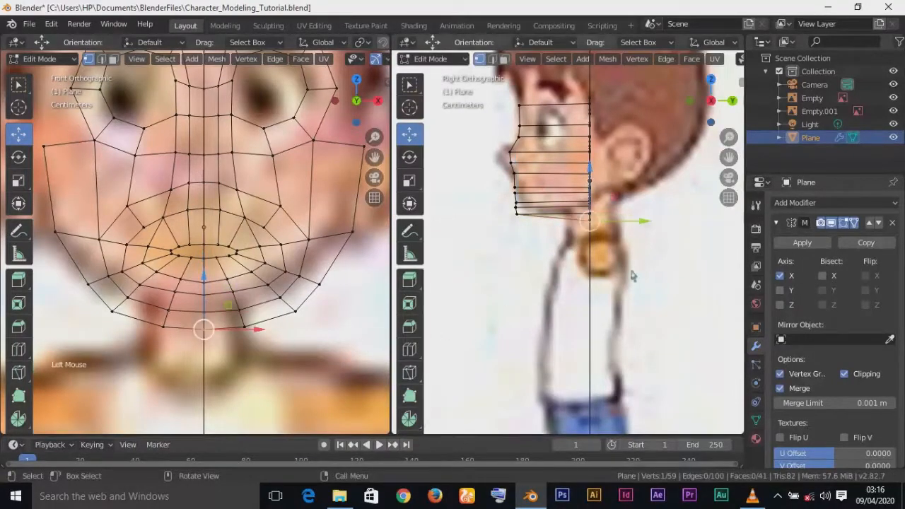
left_click_drag(644, 221, 578, 227)
Step: Move the vertex beside the centre line between the brows about 0.20 m forward along Y
scroll(202, 315, "down", 1)
scroll(201, 297, "down", 3)
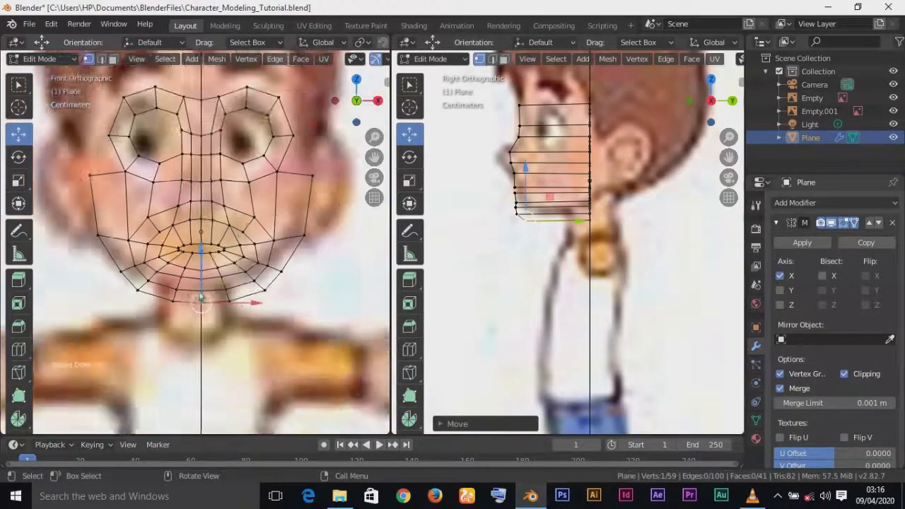
scroll(201, 296, "up", 2)
middle_click_drag(214, 141, 219, 189, "shift")
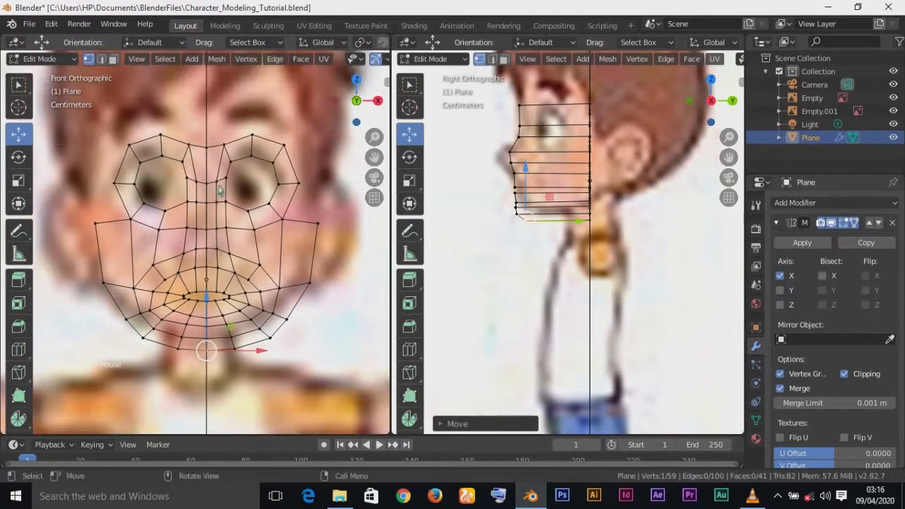
left_click(224, 146)
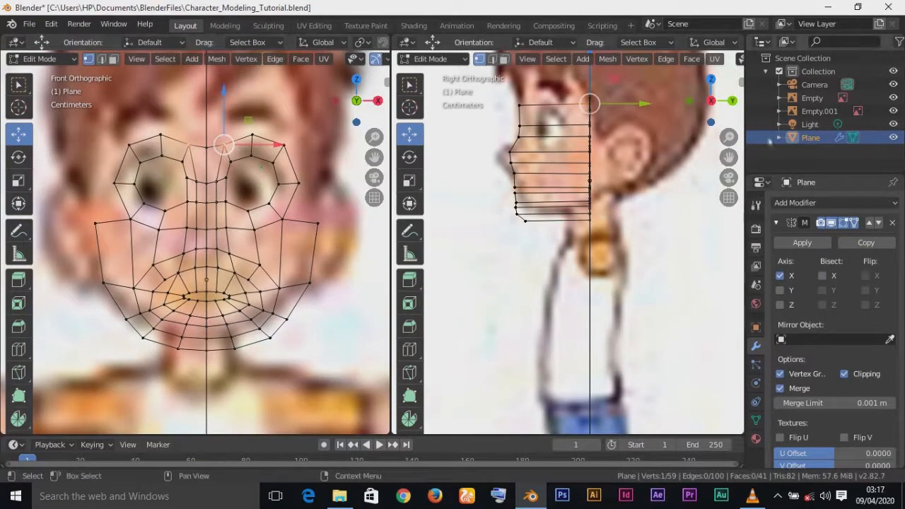
left_click_drag(646, 104, 584, 117)
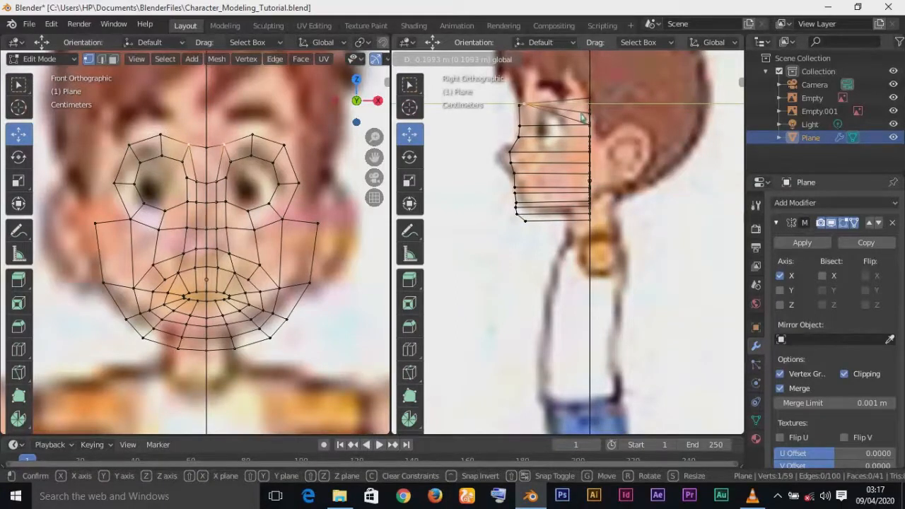
left_click_drag(583, 117, 584, 120)
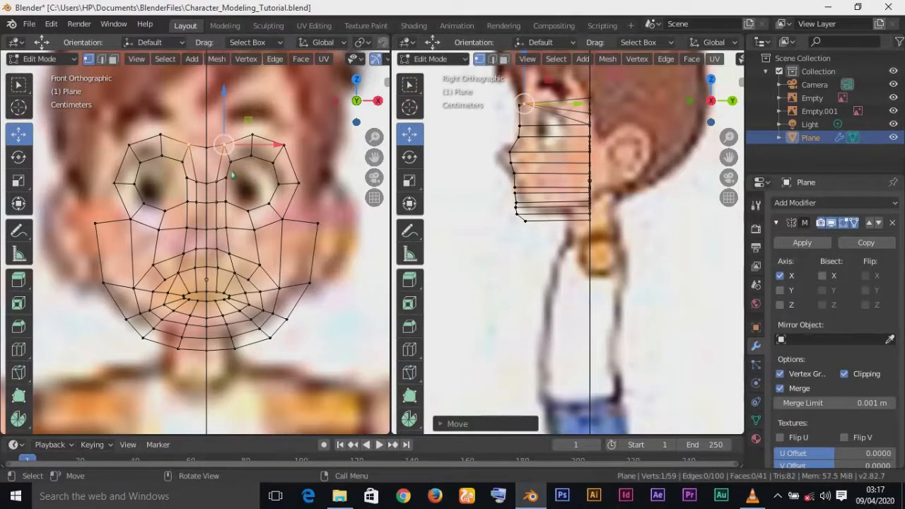
Step: Move the two nose-bridge vertices beside the centre line about 0.2 m forward along Y, just behind the centre profile
left_click(219, 185)
left_click_drag(642, 128, 574, 138)
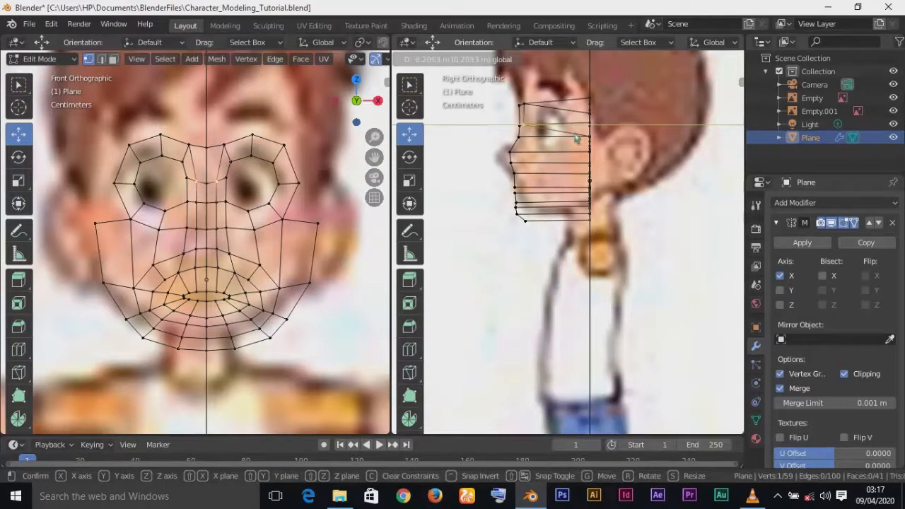
left_click_drag(576, 138, 577, 138)
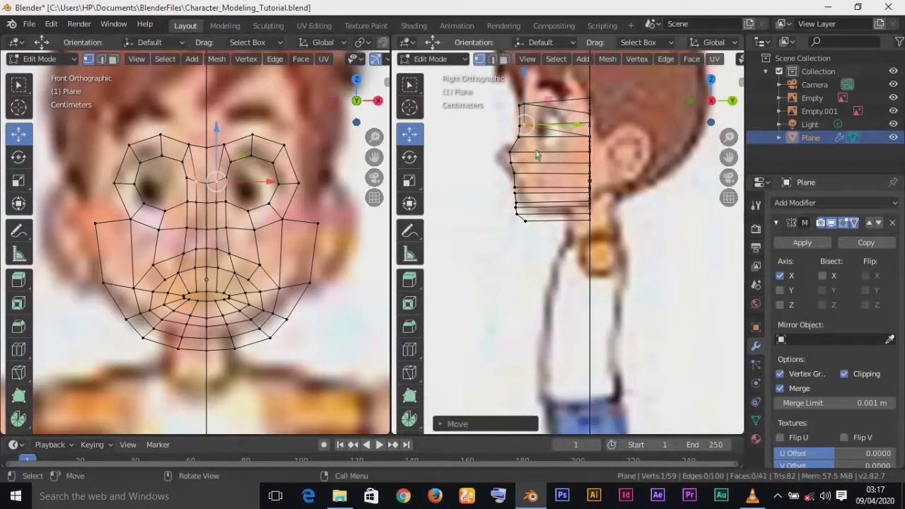
left_click(215, 205)
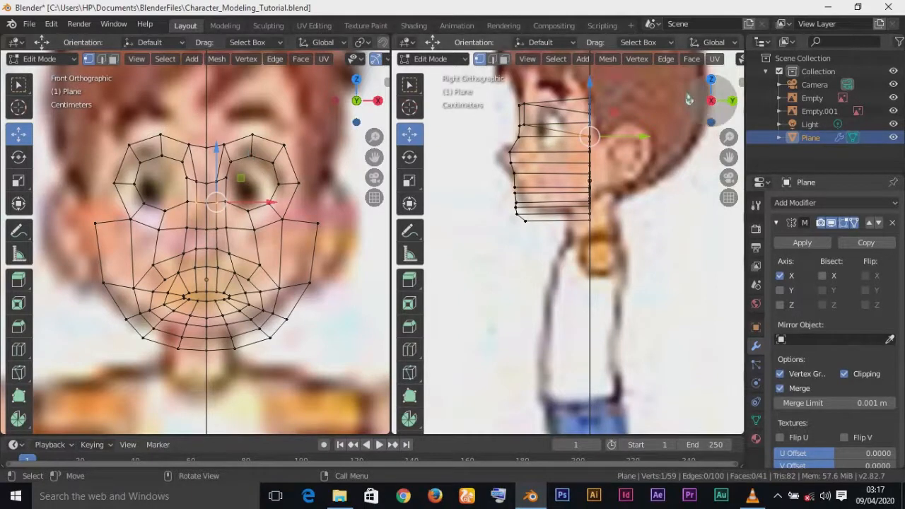
left_click_drag(645, 137, 577, 154)
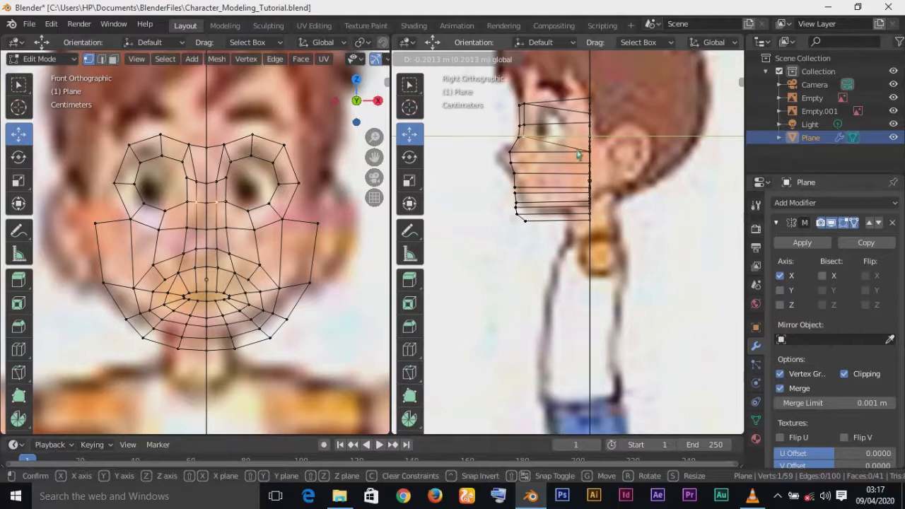
left_click_drag(577, 154, 578, 156)
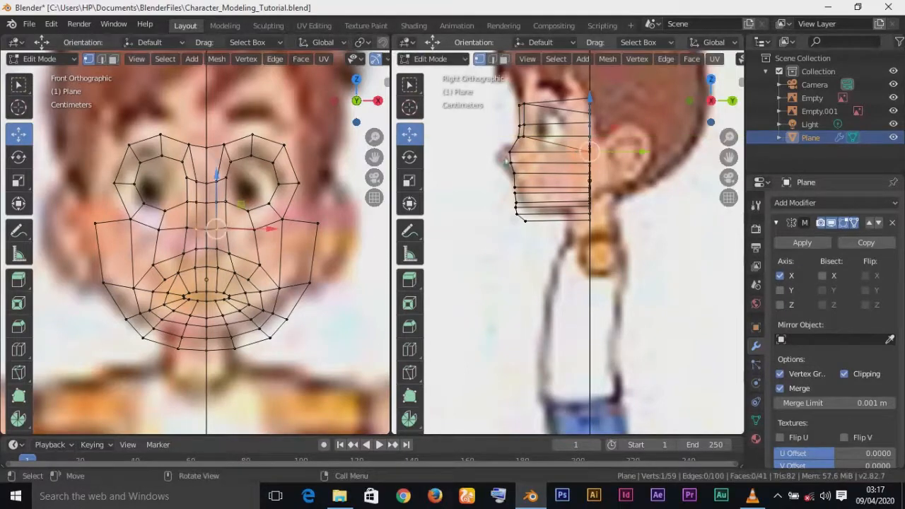
Step: Move the vertices beside the centre line below and at the nose tip forward along Y, the nose-tip one about 0.23 m
left_click(218, 250)
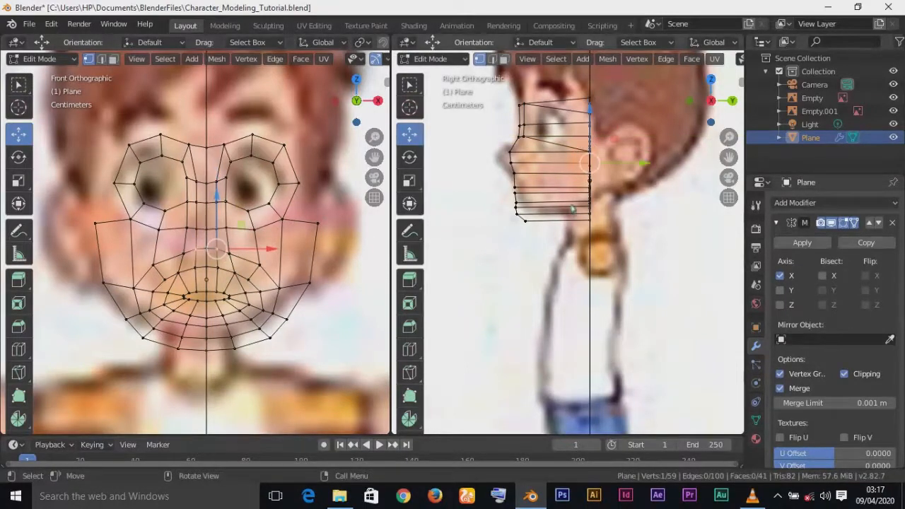
left_click_drag(637, 167, 558, 188)
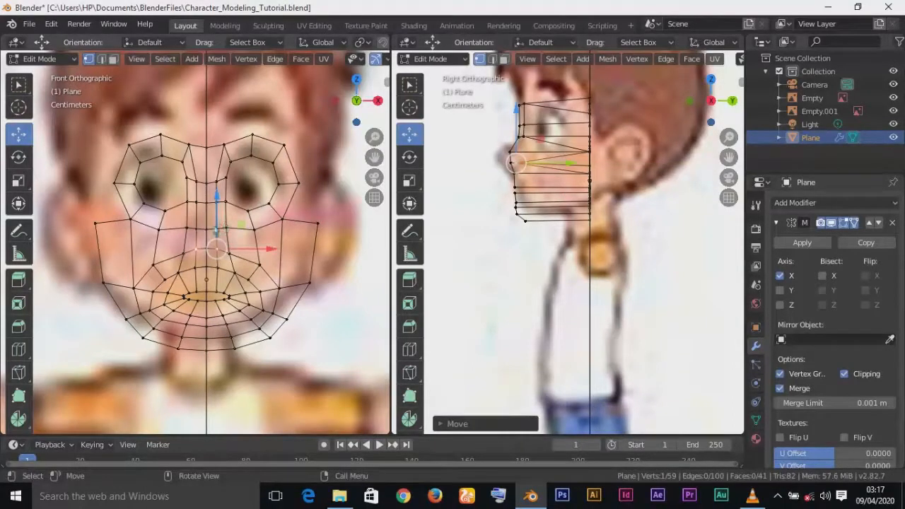
left_click(196, 232)
left_click_drag(643, 154, 573, 167)
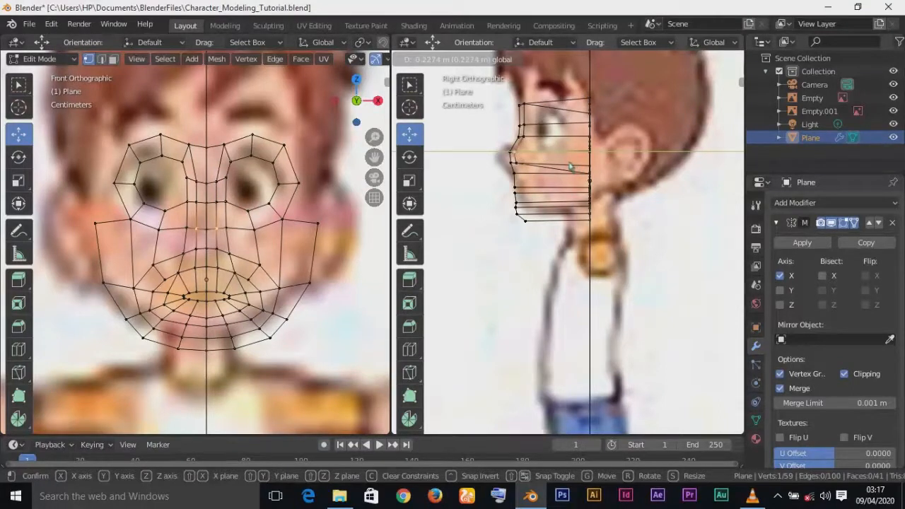
left_click_drag(573, 168, 571, 169)
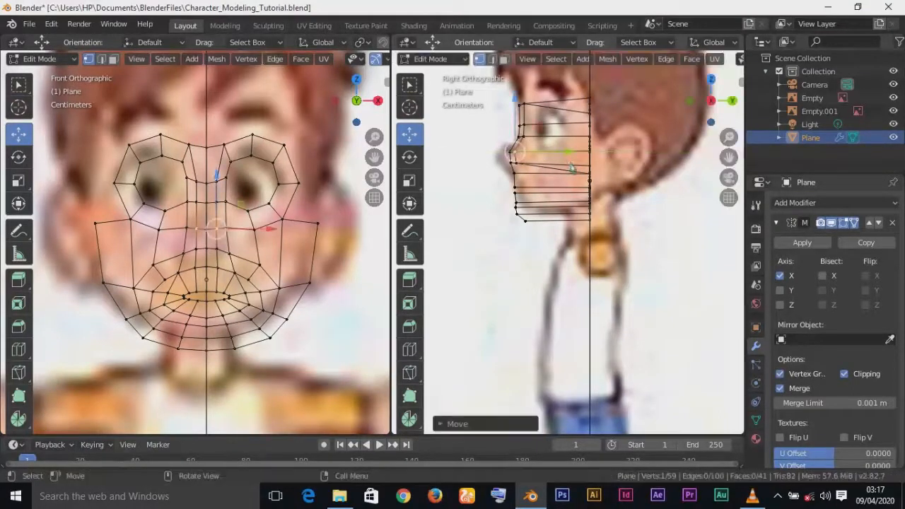
Step: Move the vertex beside the centre line above the mouth about 0.22 m forward along Y, and check the mesh's depth from another angle
left_click(198, 273)
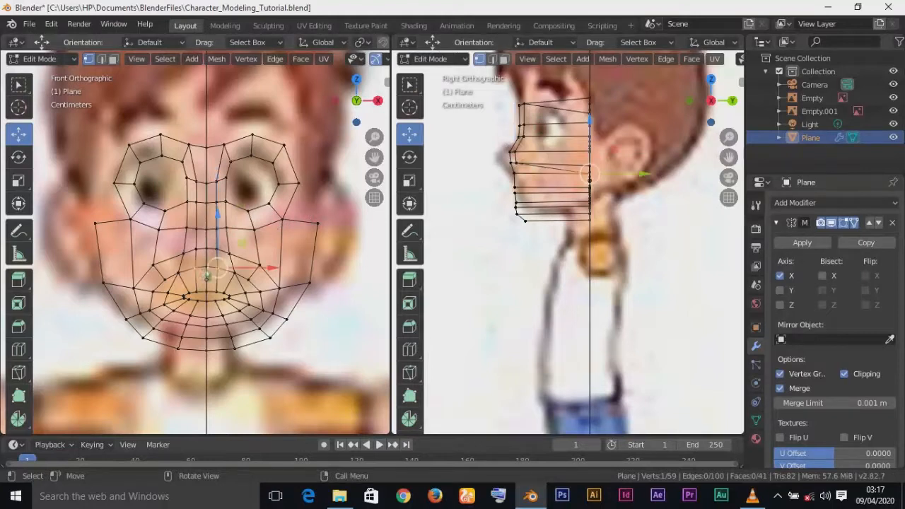
left_click_drag(651, 176, 575, 188)
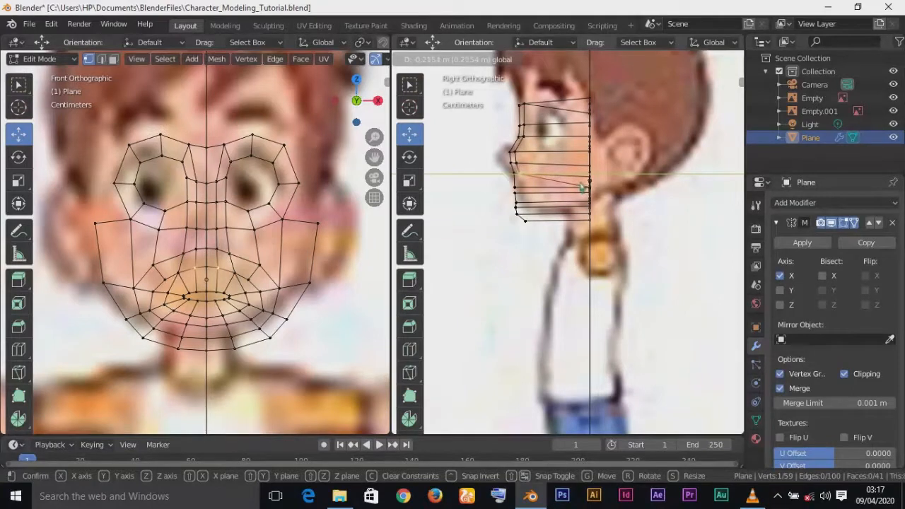
left_click(479, 186)
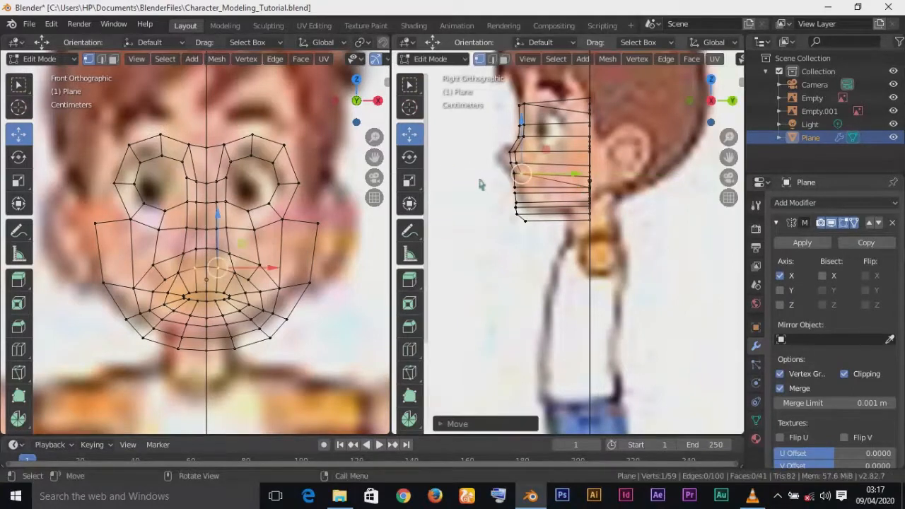
middle_click_drag(598, 201, 597, 324)
key("KP_3")
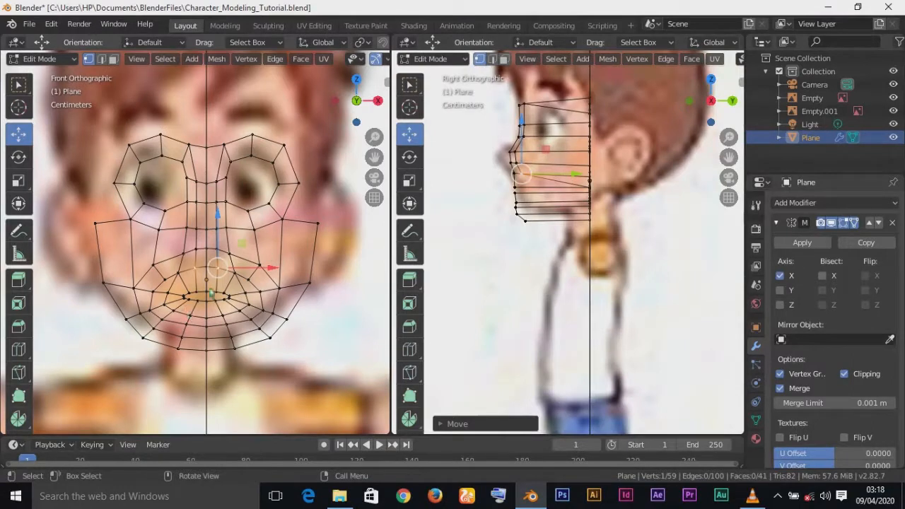
Step: Move the upper-lip vertex beside the centre line forward along Y, just behind the centre profile
left_click(201, 298)
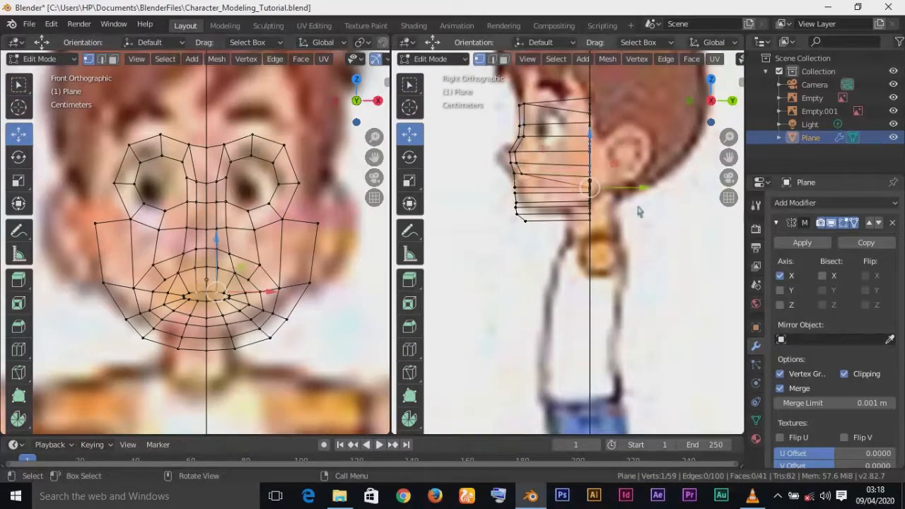
key("g")
key("y")
left_click(598, 192)
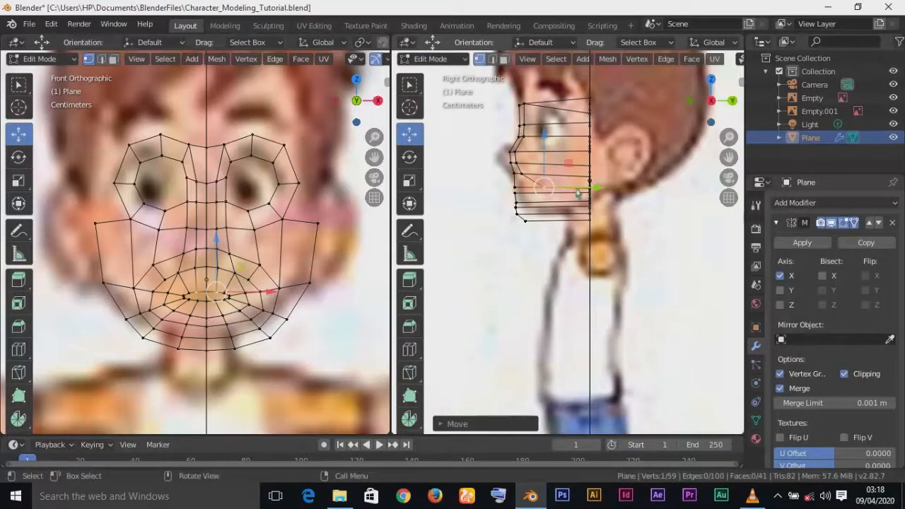
key("g")
key("y")
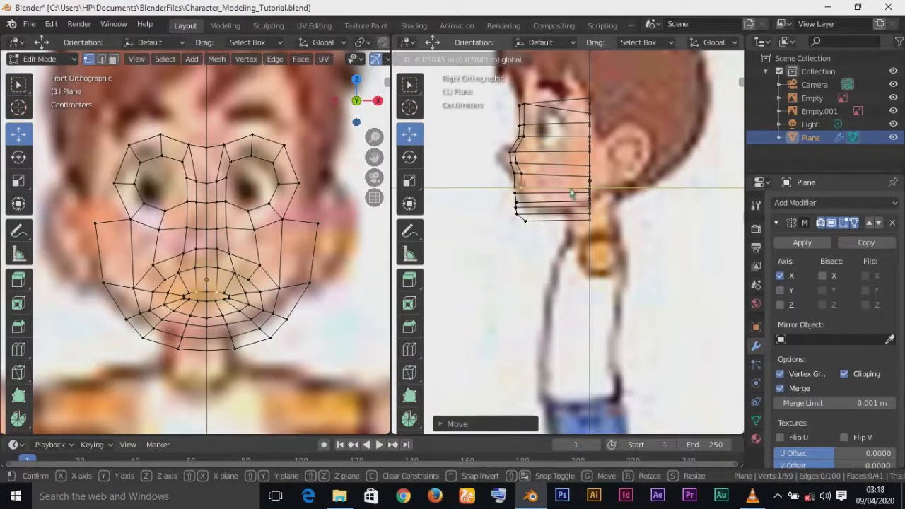
left_click(577, 192)
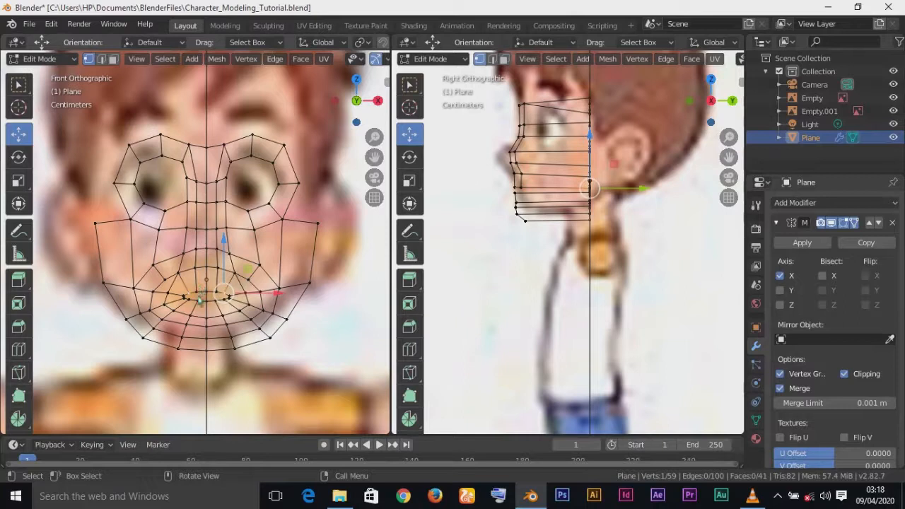
Step: Nudge the vertex above the mouth beside the centre line slightly further forward along Y
left_click(182, 280)
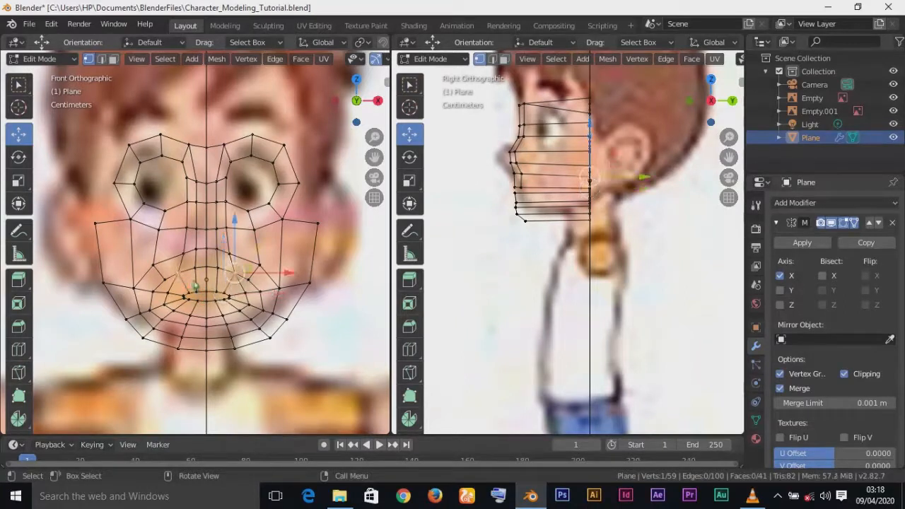
left_click(197, 291)
left_click(197, 274, "alt")
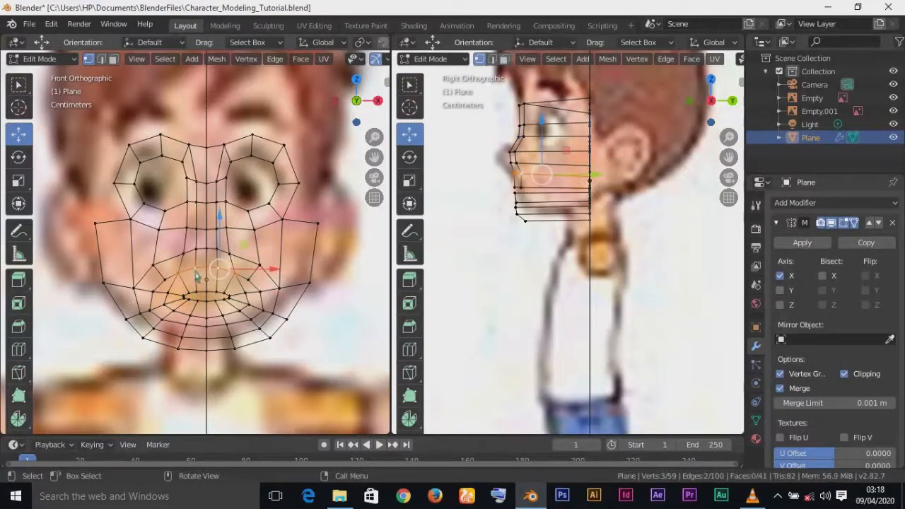
left_click(199, 277)
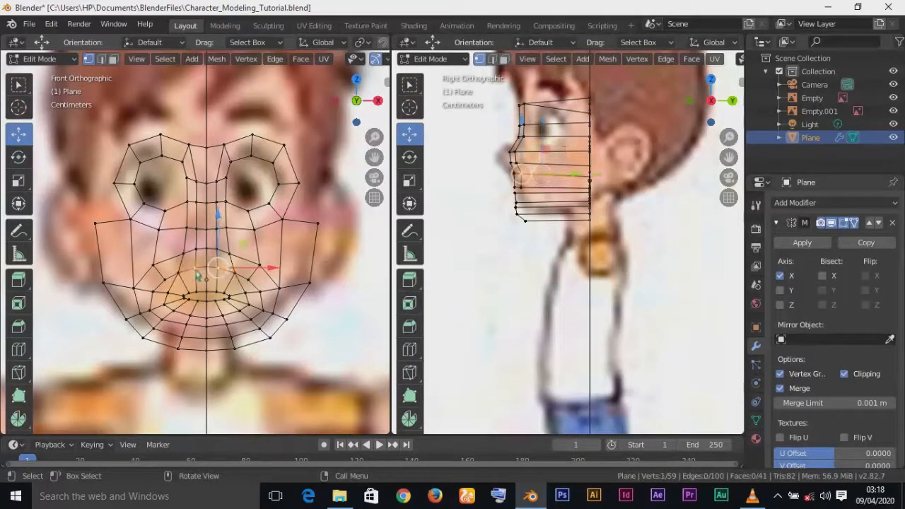
key("ctrl+z")
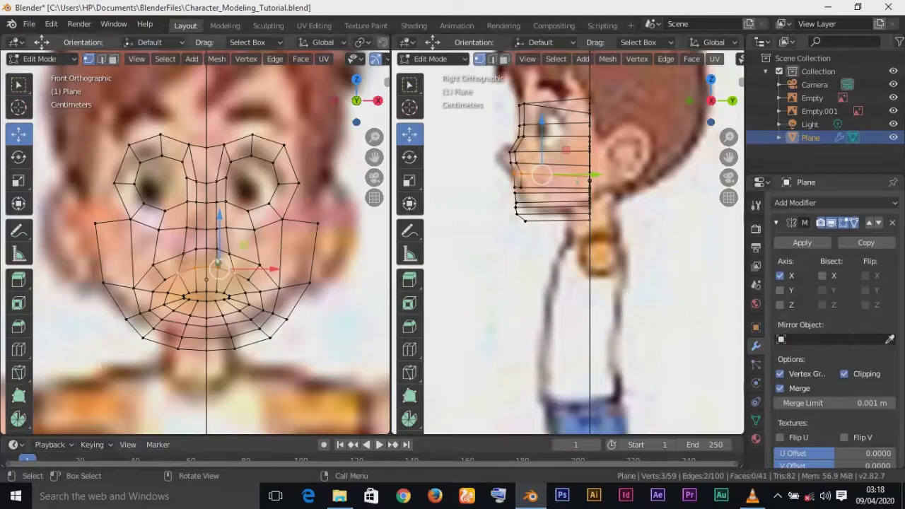
left_click(198, 275)
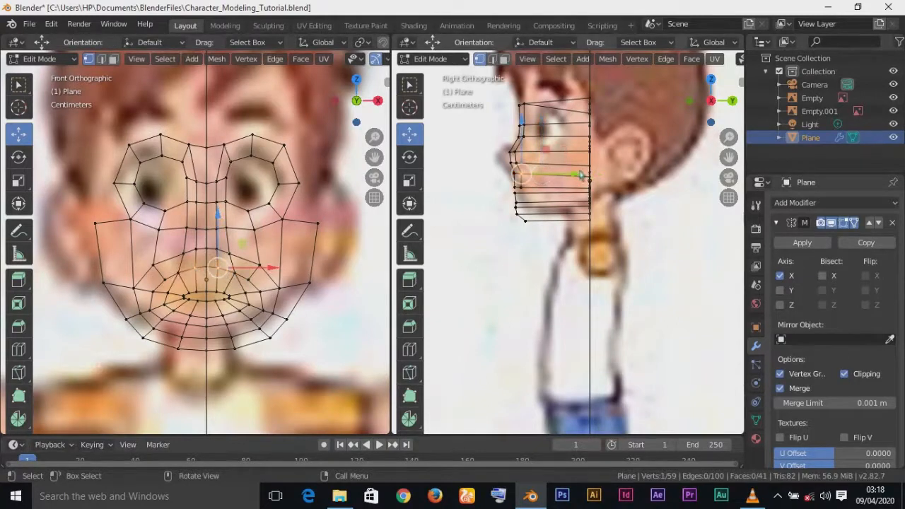
left_click_drag(576, 179, 573, 180)
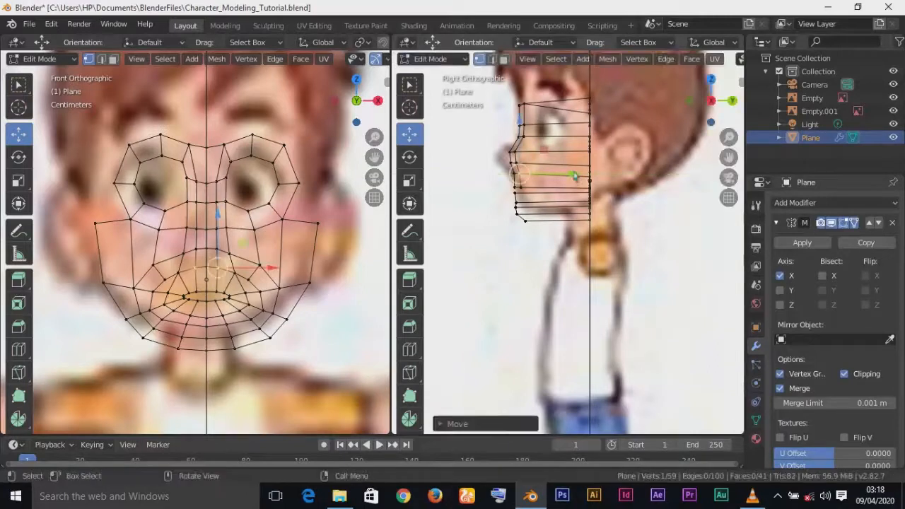
Step: Move the lower-lip vertex beside the centre line forward along Y, level in depth with the upper-lip vertex
left_click(199, 298)
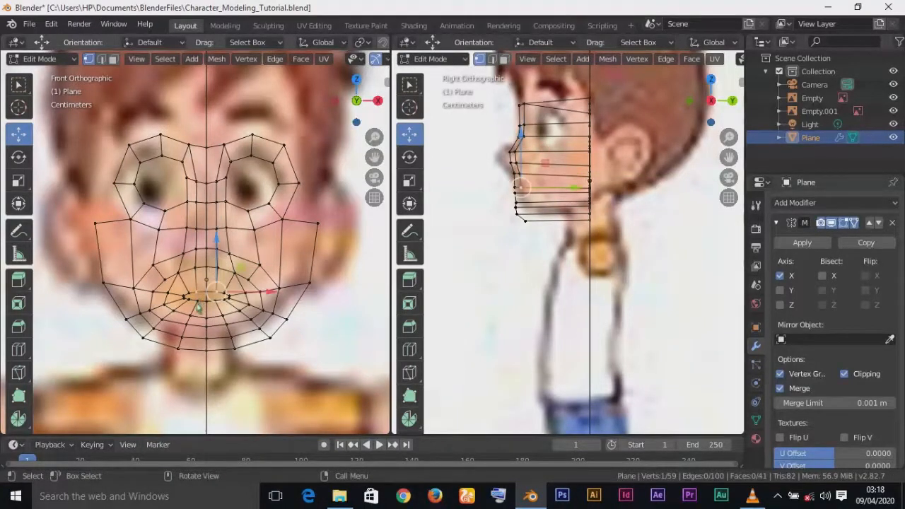
left_click(198, 305)
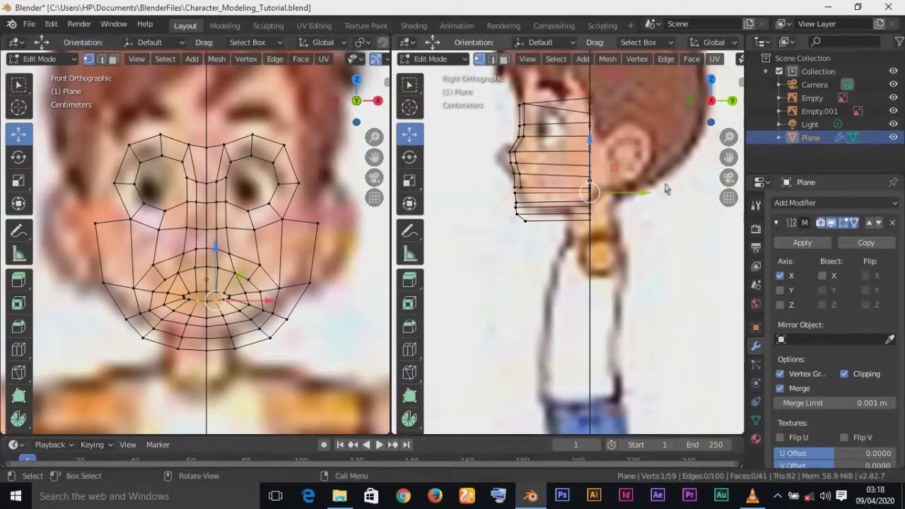
left_click_drag(644, 197, 577, 202)
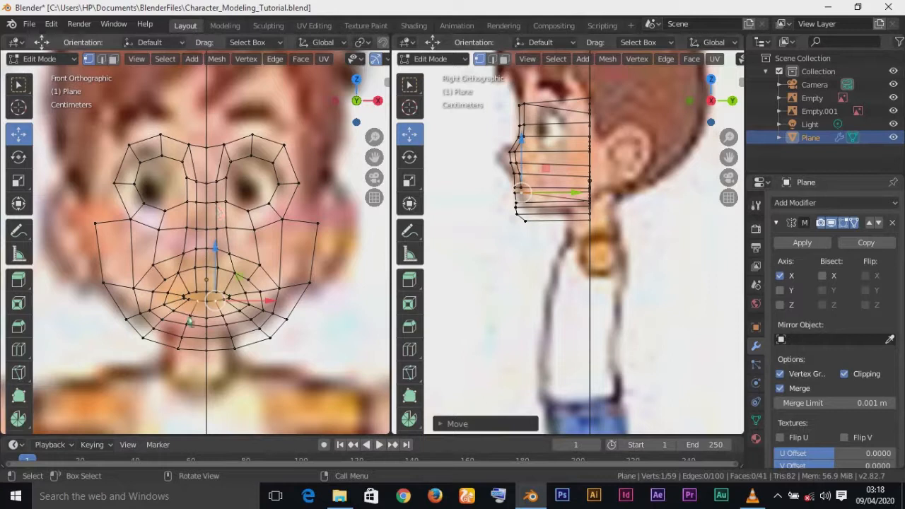
Step: Move the two vertices beneath the lower lip, beside the centre line, about 0.2 m forward along Y
left_click(191, 319)
left_click_drag(643, 201, 580, 228)
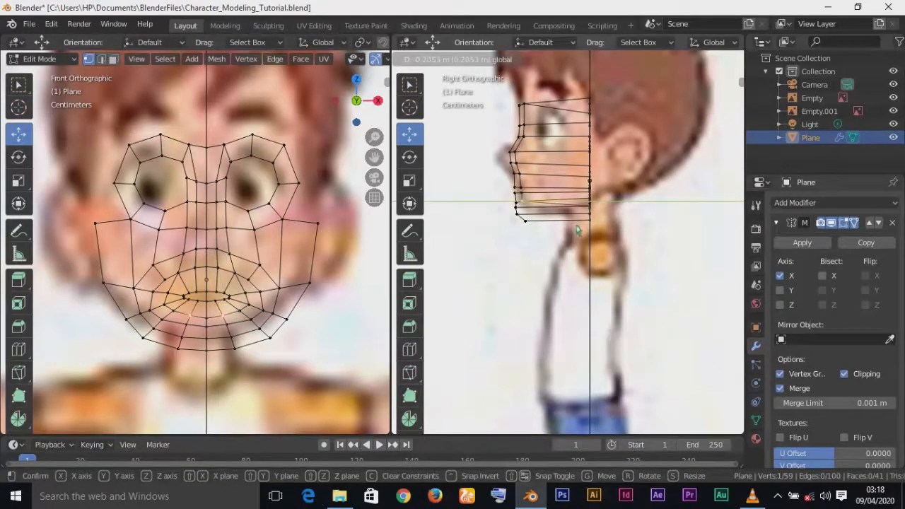
left_click_drag(576, 229, 575, 231)
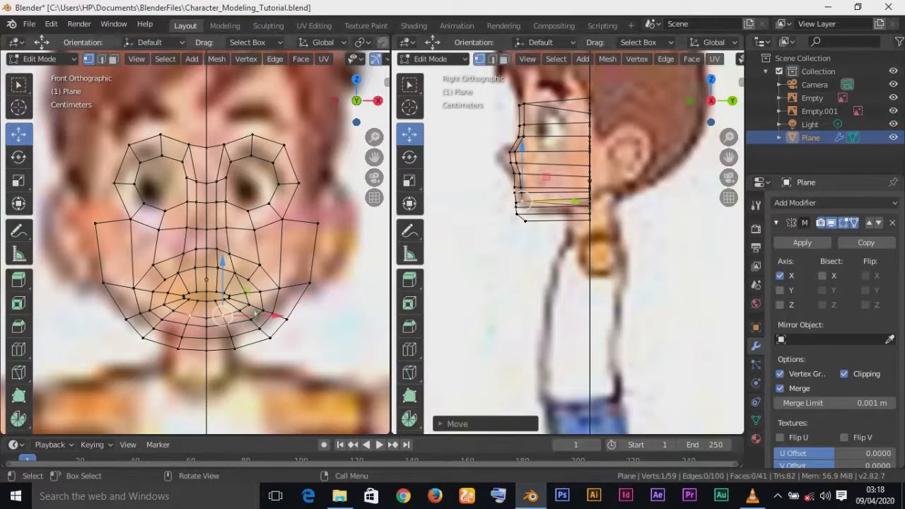
left_click_drag(643, 206, 574, 225)
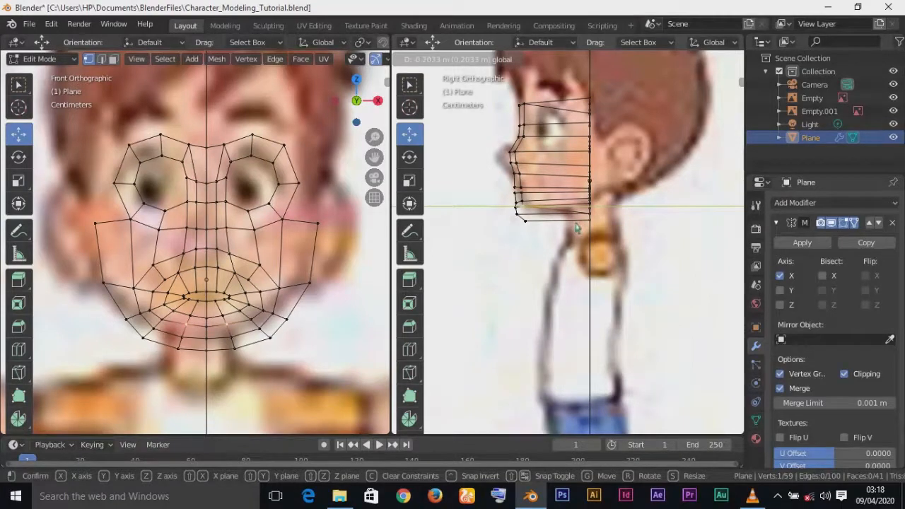
left_click_drag(576, 228, 575, 229)
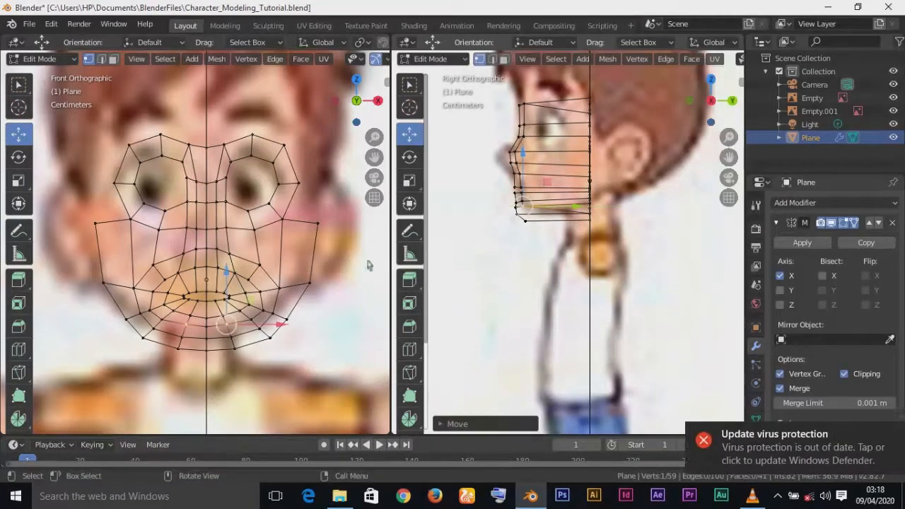
Step: Move the chin vertex just above the mesh's bottom edge, beside the centre line, forward along Y to just behind the centre profile
left_click(184, 343)
left_click_drag(649, 222, 608, 222)
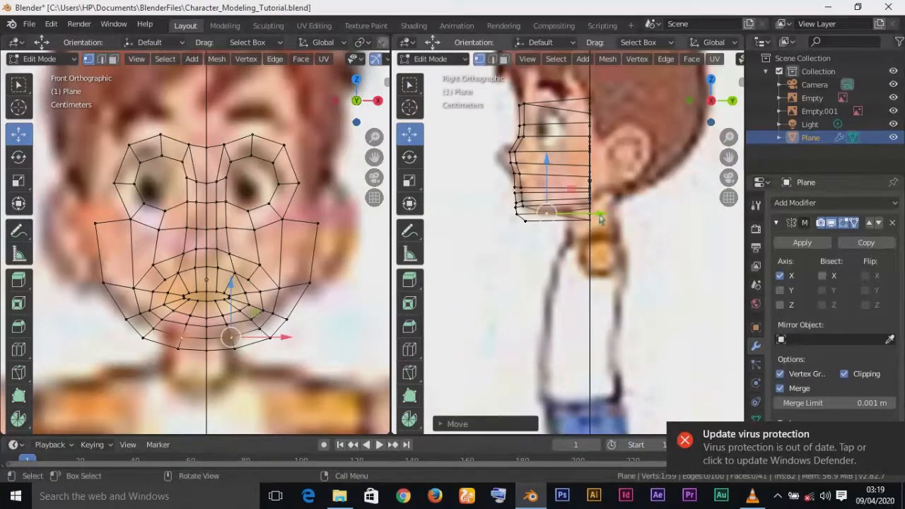
left_click(588, 222)
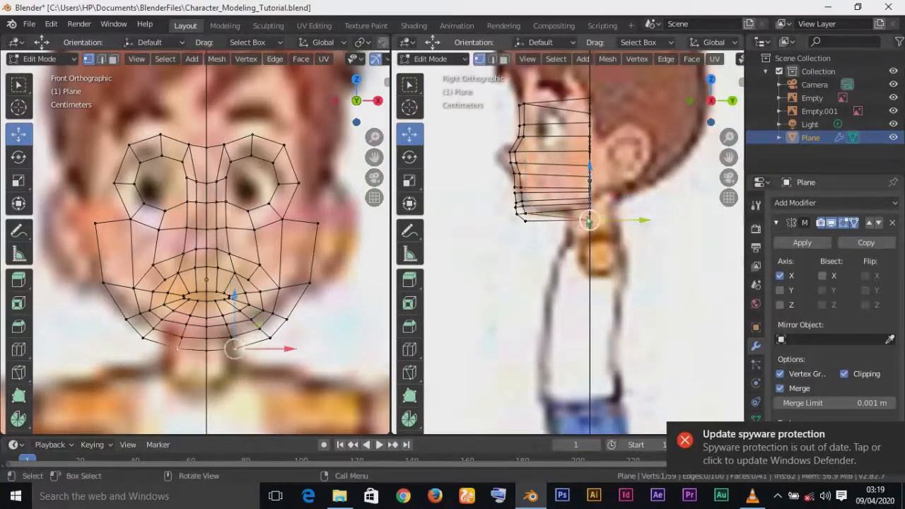
left_click(534, 220)
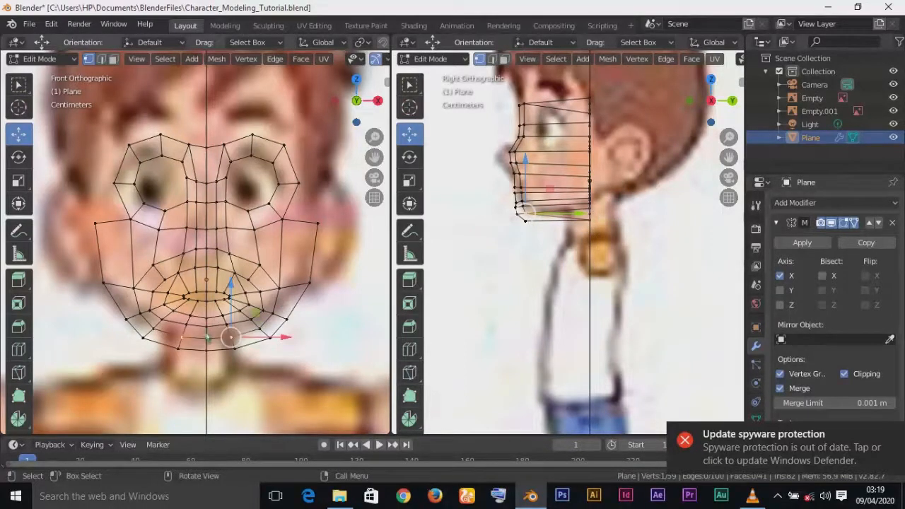
Step: Move the bottom-edge chin vertex beside the centre line forward along Y, just behind the chin profile
left_click(218, 357)
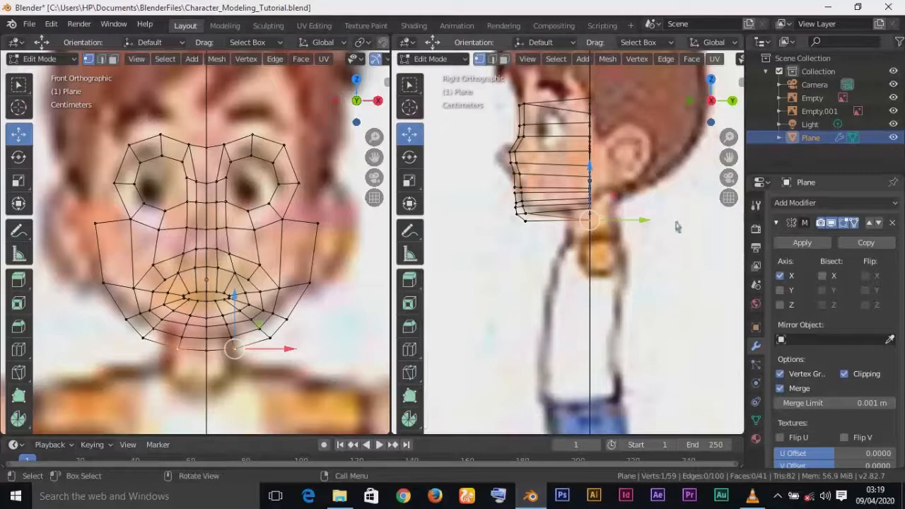
left_click_drag(647, 223, 613, 228)
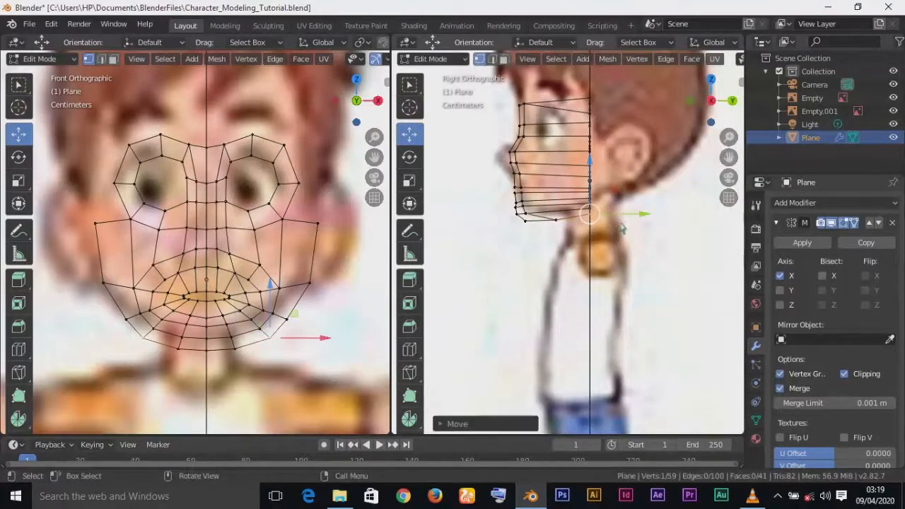
left_click_drag(600, 225, 584, 225)
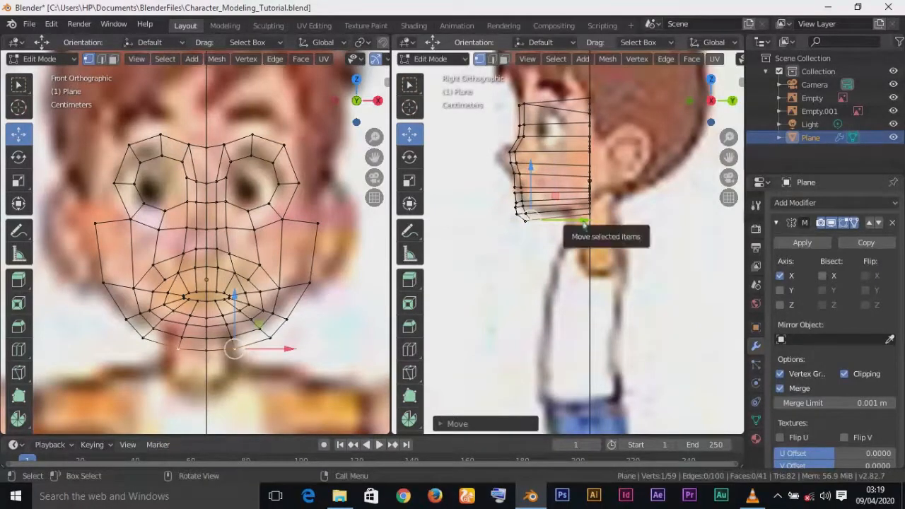
left_click(589, 213)
left_click(530, 219)
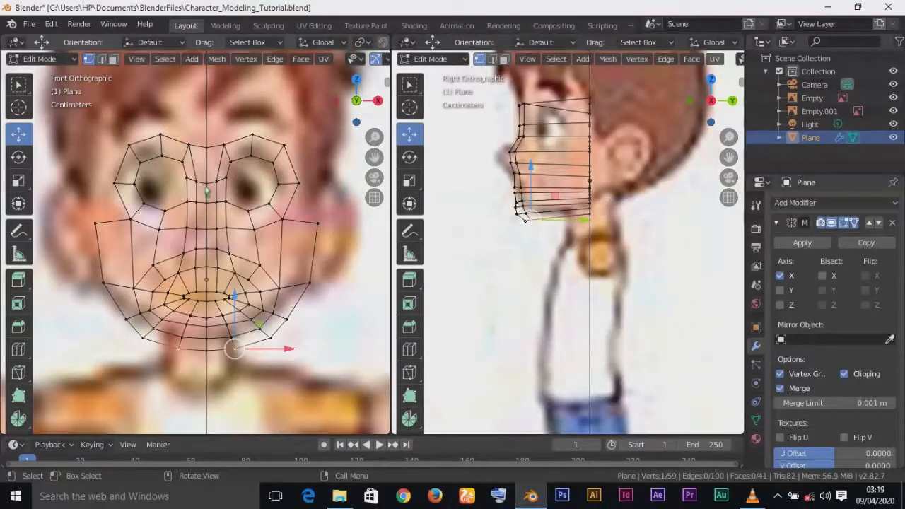
Step: Move the upper inner vertex of the inner eye ring forward along Y, slightly behind the nose-bridge vertices
left_click(210, 151)
left_click(191, 154)
left_click(200, 187, "alt")
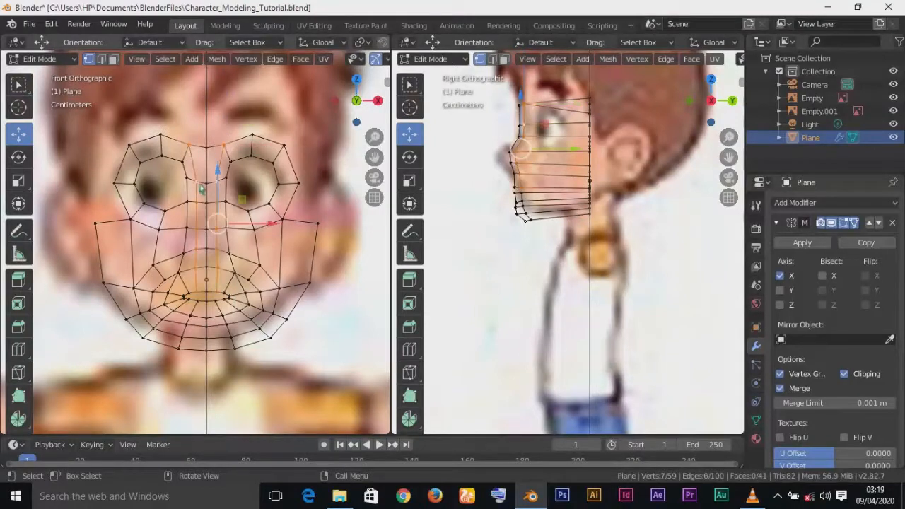
left_click(183, 167)
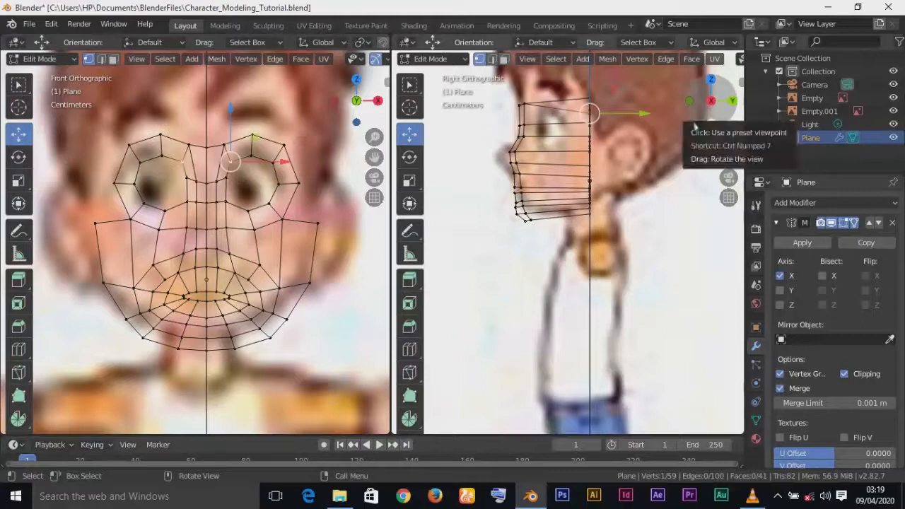
left_click_drag(640, 115, 587, 114)
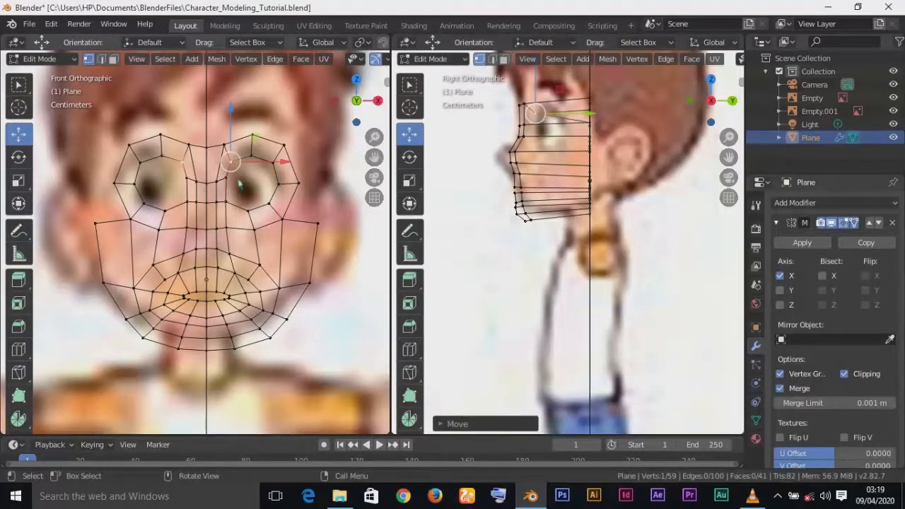
Step: Move the middle and lower vertices at the inner side of the eye ring about 0.17 m forward along Y
left_click(187, 180)
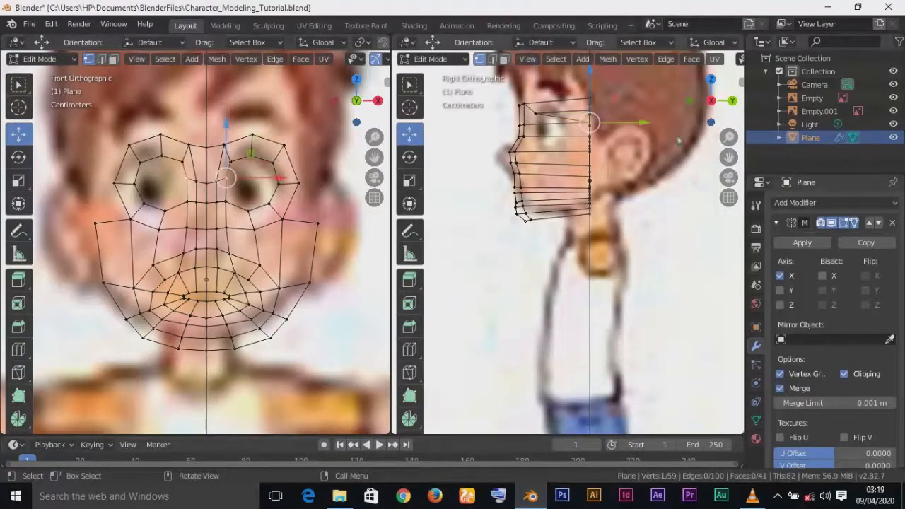
left_click_drag(645, 126, 595, 139)
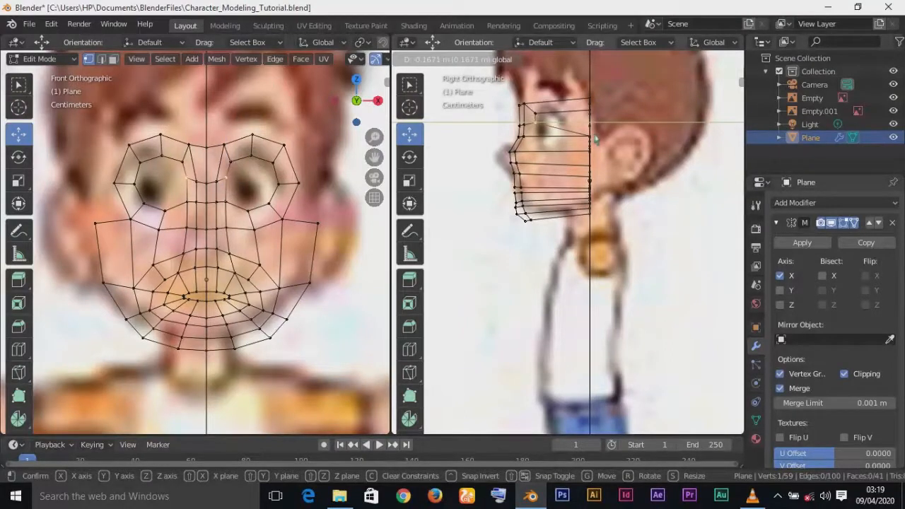
left_click_drag(596, 139, 596, 139)
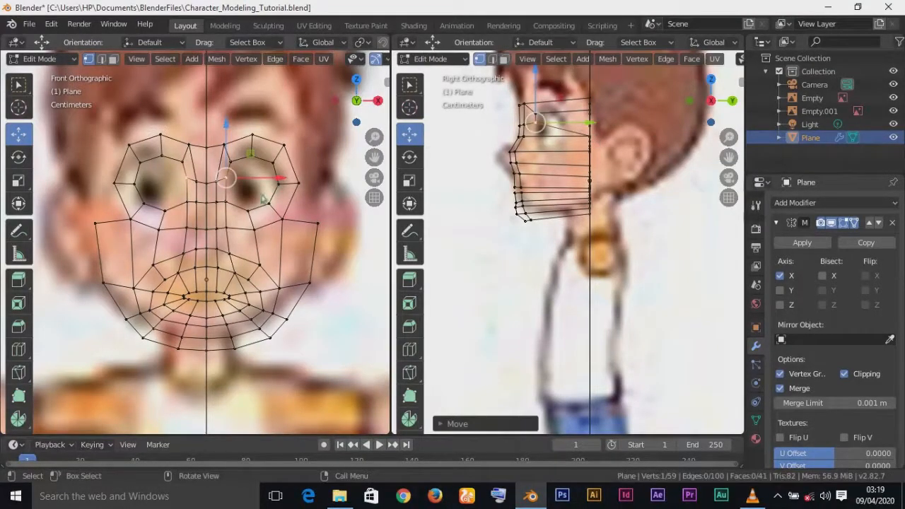
left_click(230, 205)
left_click_drag(648, 138, 591, 148)
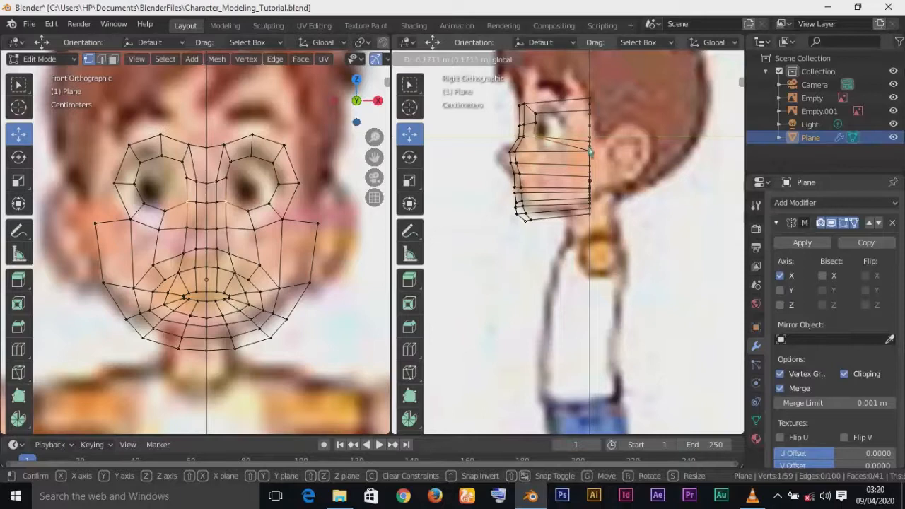
left_click_drag(591, 151, 591, 150)
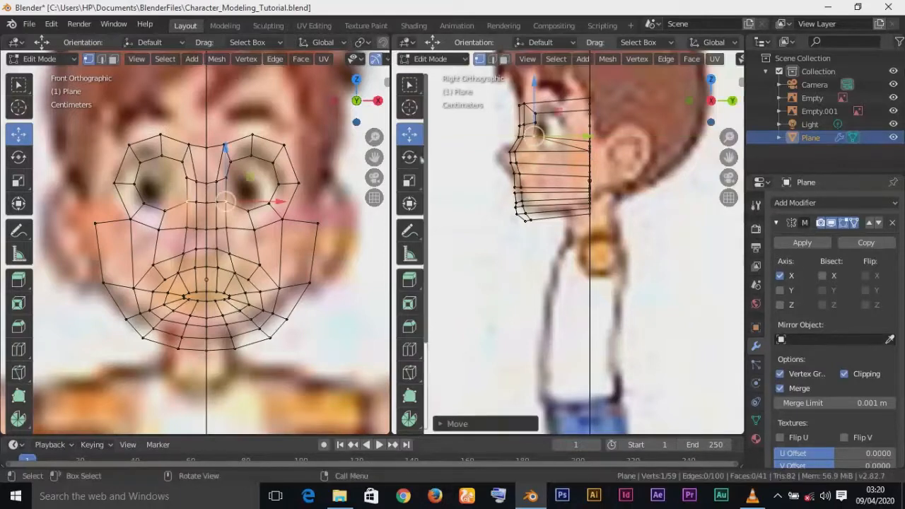
Step: Move the nose-side vertex below the inner eye corner forward along Y, slightly behind the nose profile
left_click(227, 230)
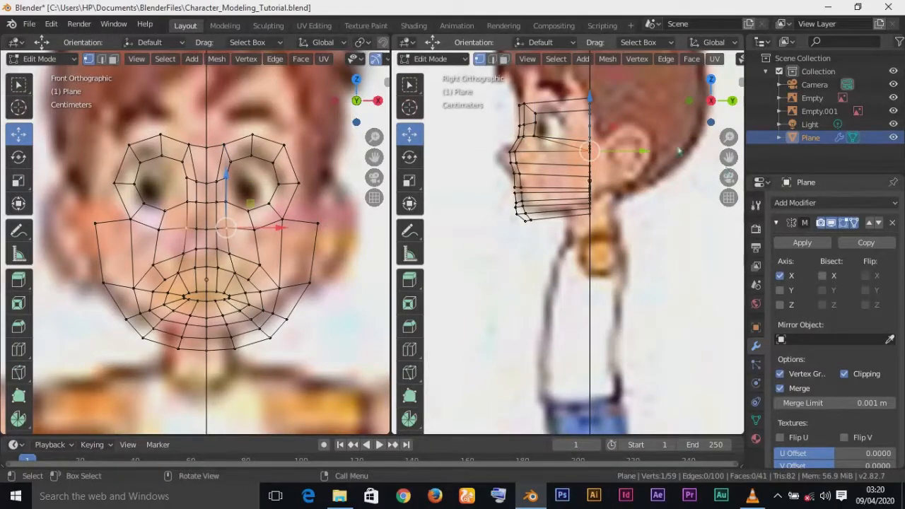
left_click_drag(647, 157, 596, 156)
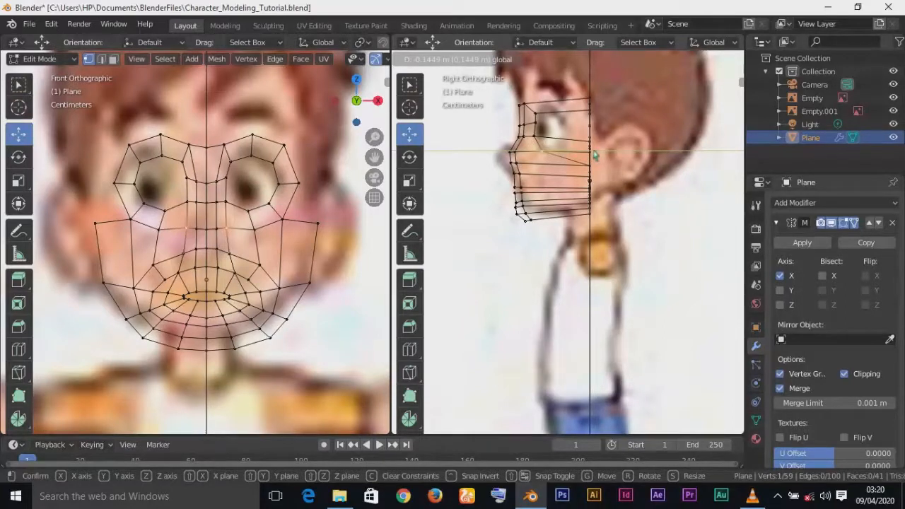
left_click_drag(594, 156, 579, 157)
left_click_drag(576, 162, 578, 165)
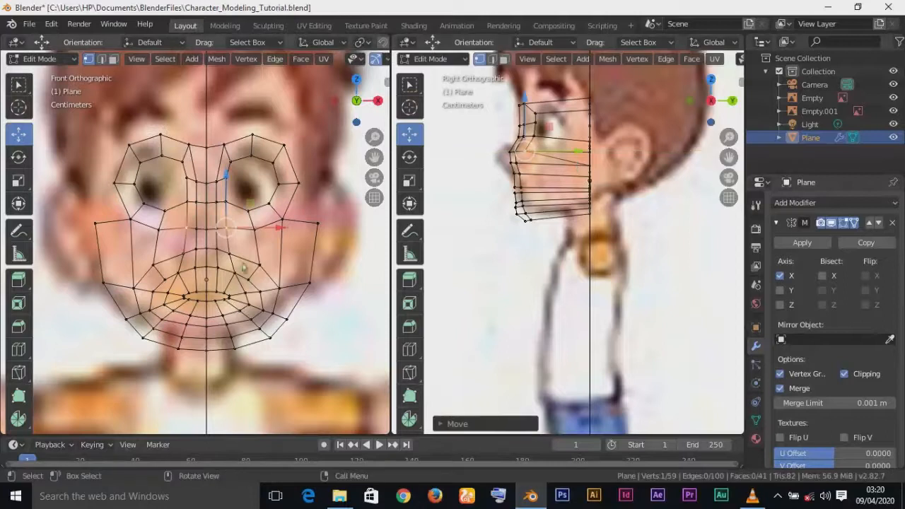
Step: Move the vertex beside the nose base about 0.2 m forward along Y, and the vertex below it slightly less far forward
left_click(229, 255)
left_click_drag(648, 166, 579, 174)
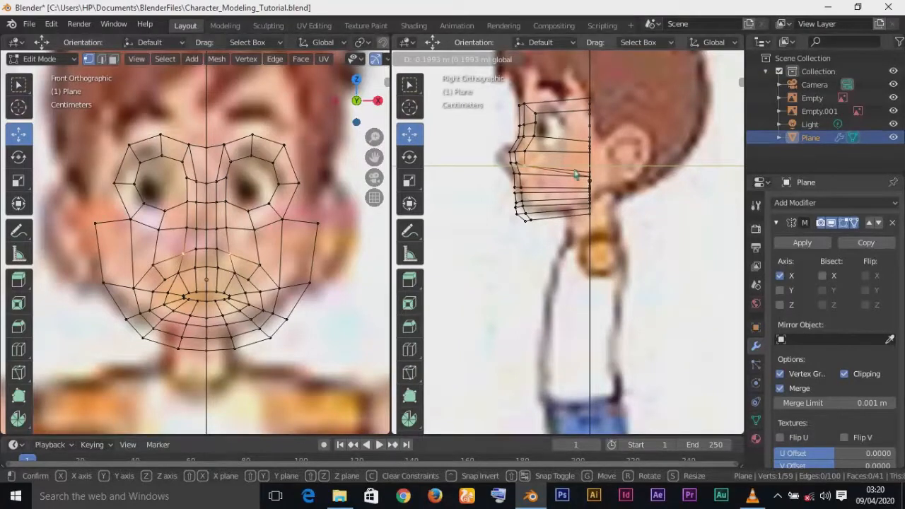
left_click_drag(578, 174, 578, 174)
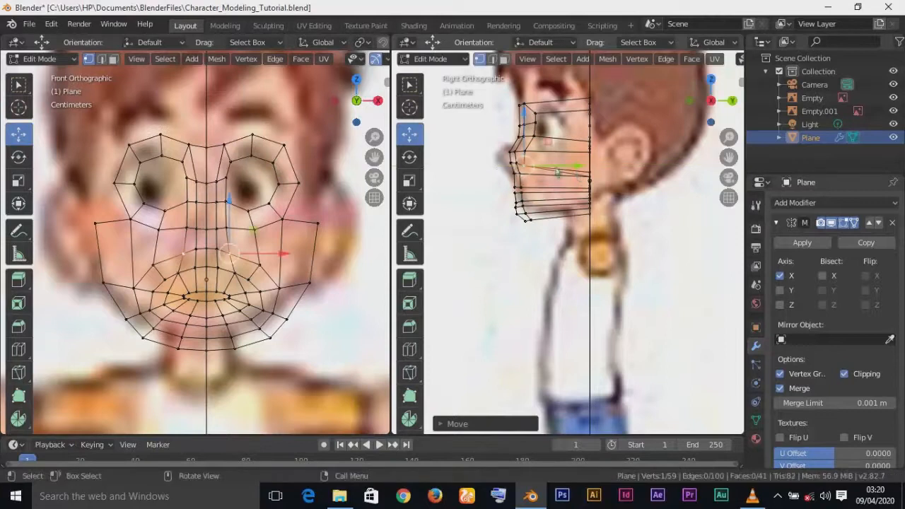
left_click(234, 272)
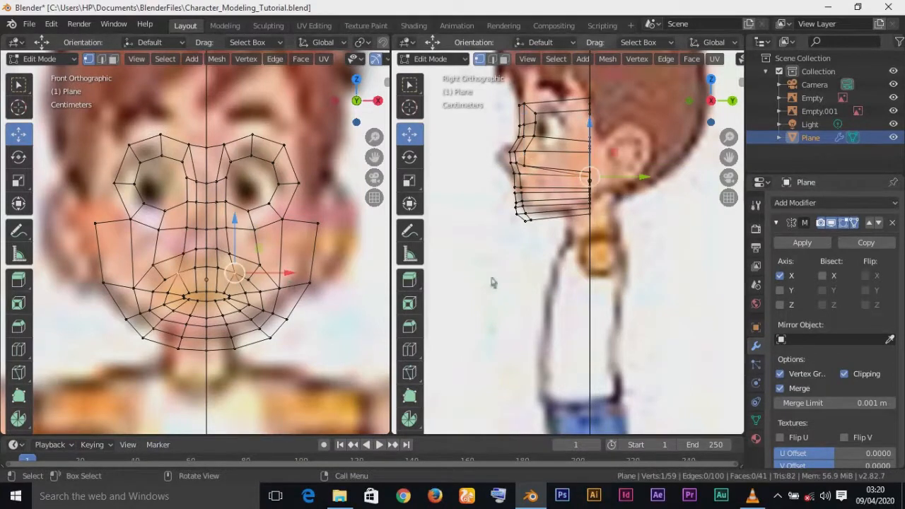
left_click_drag(647, 178, 587, 183)
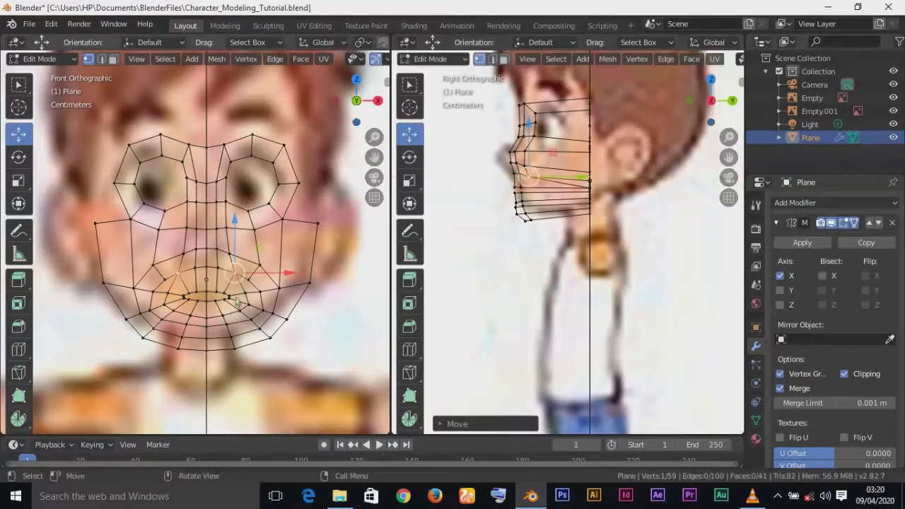
Step: Move the upper-lip and lower-lip vertices near the mouth corner forward along Y, the lower one by about 0.18 m
left_click_drag(647, 188, 584, 193)
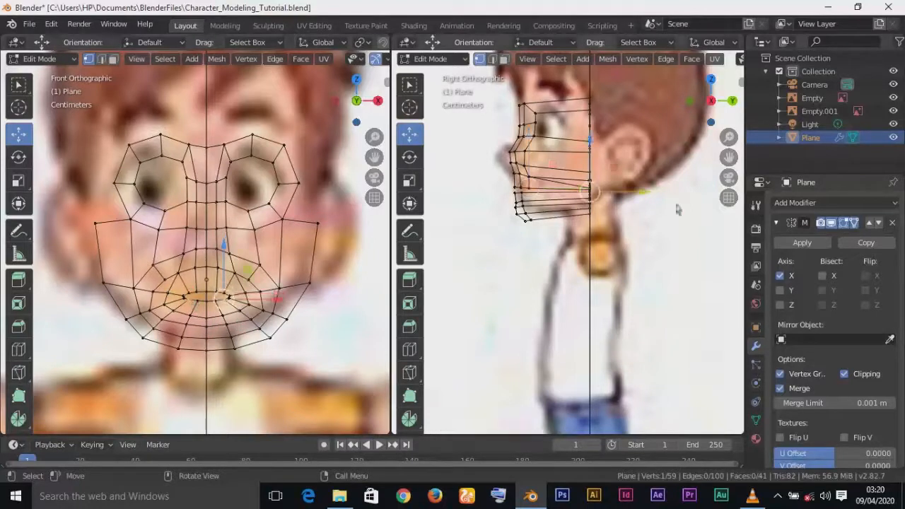
key("g")
key("y")
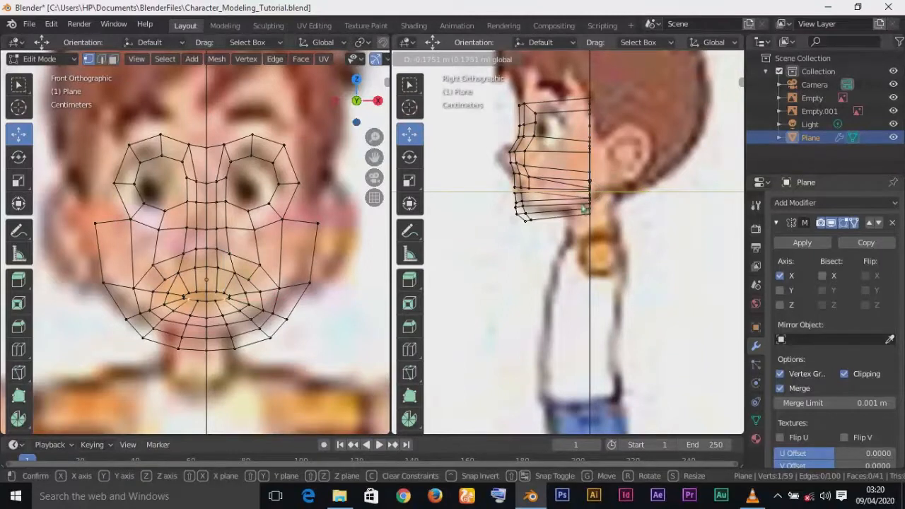
left_click(582, 211)
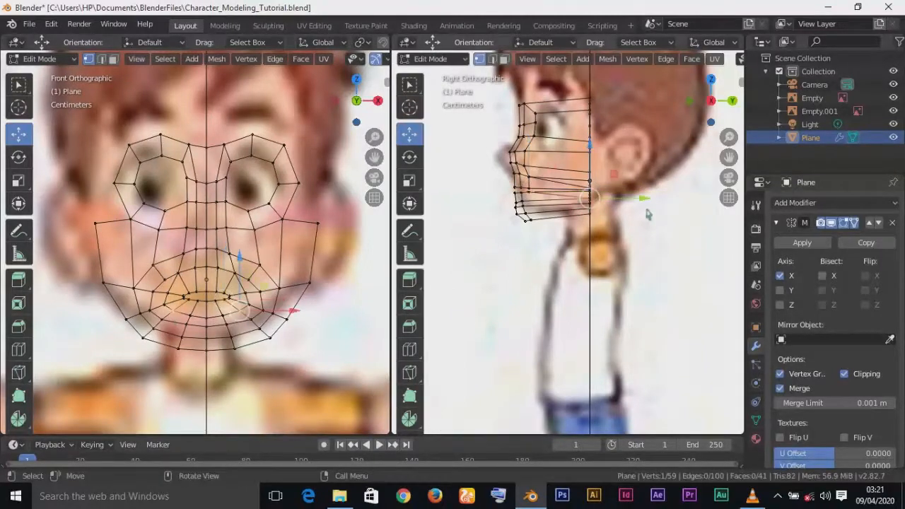
Step: Move the first two vertices of the diagonal row from the lower lip to the jaw forward along Y, slightly behind the chin profile
key("g")
key("y")
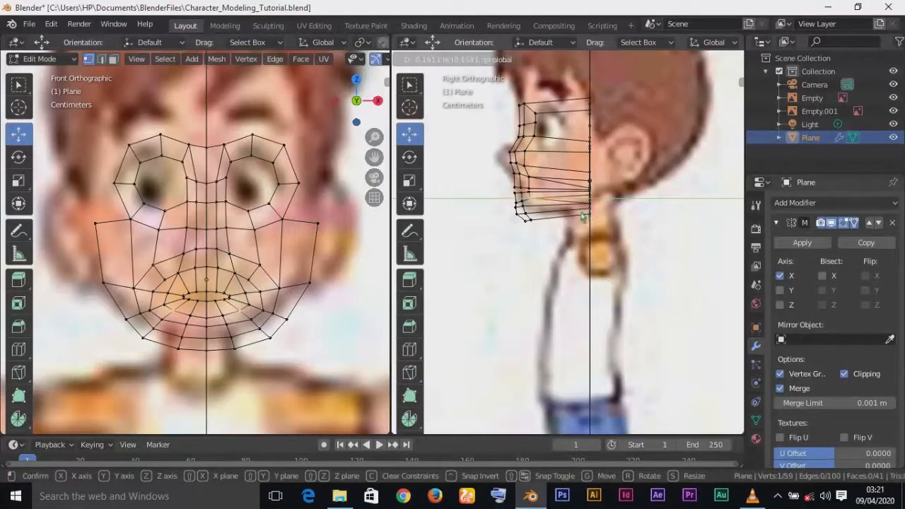
left_click(581, 218)
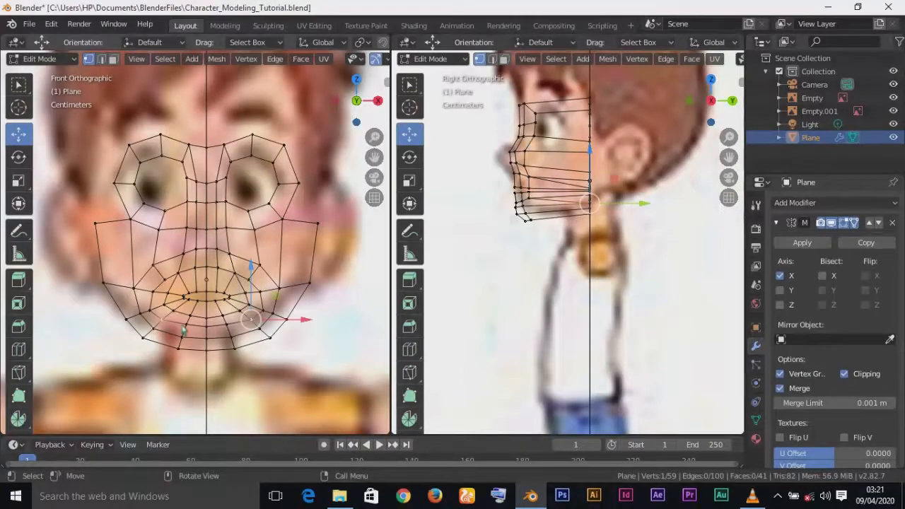
left_click_drag(645, 205, 581, 225)
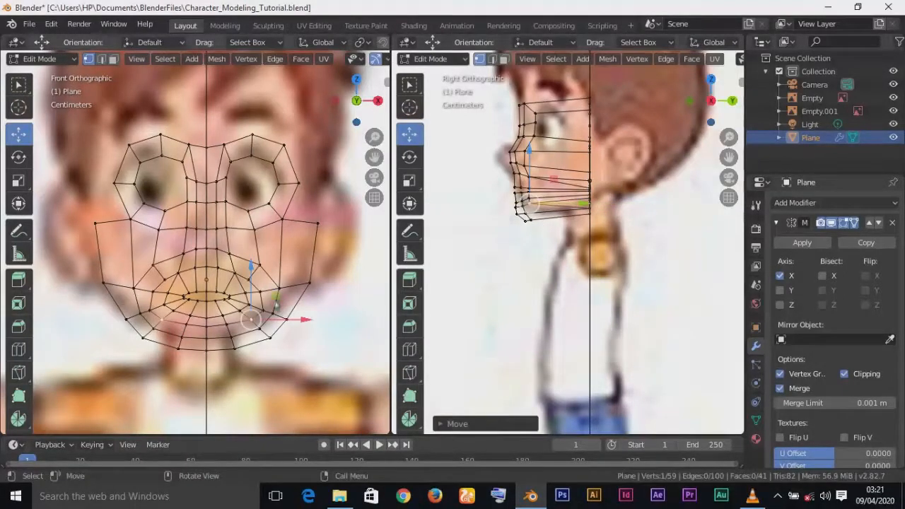
Step: Move the last two vertices of the diagonal row down to the jaw's bottom edge forward along Y, curving slightly back from the chin
left_click(154, 333)
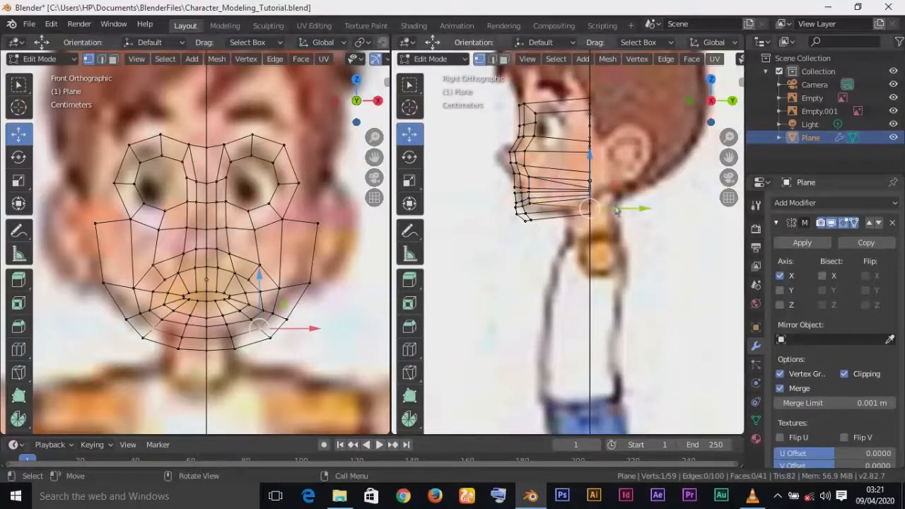
left_click_drag(646, 212, 586, 226)
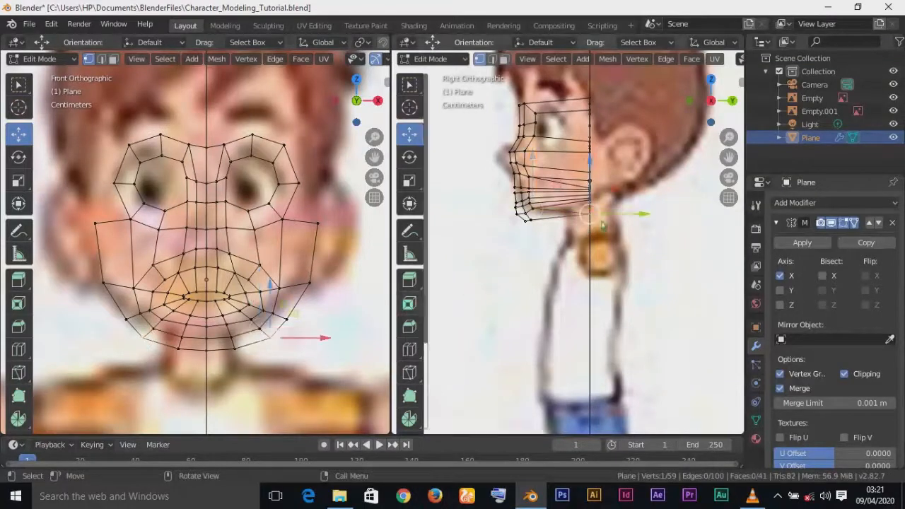
key("g")
key("y")
left_click_drag(637, 221, 594, 238)
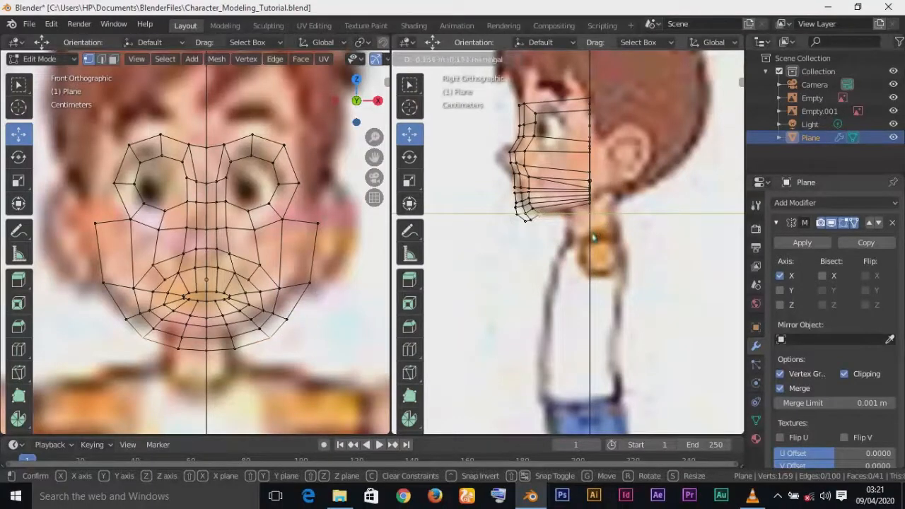
left_click(594, 238)
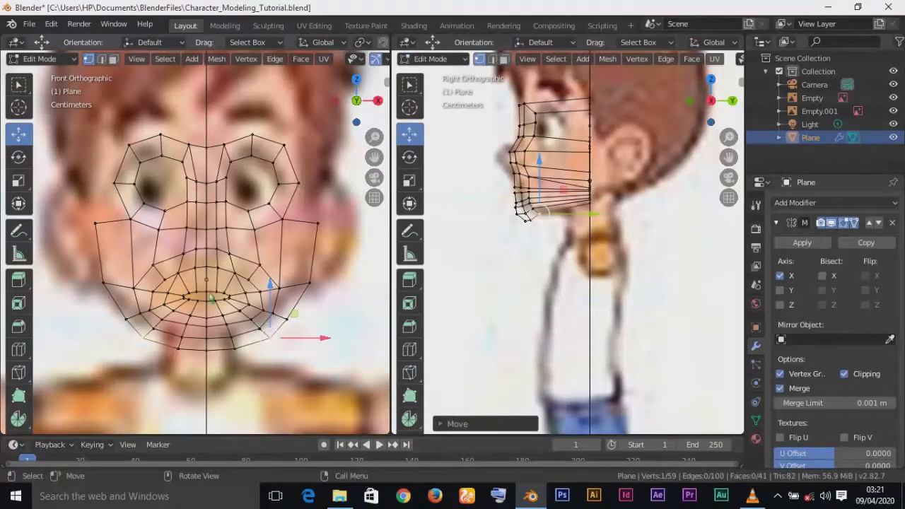
Step: Move the top vertex of the outer eye ring forward along Y, slightly behind the ring's nose-side vertices
left_click(163, 140)
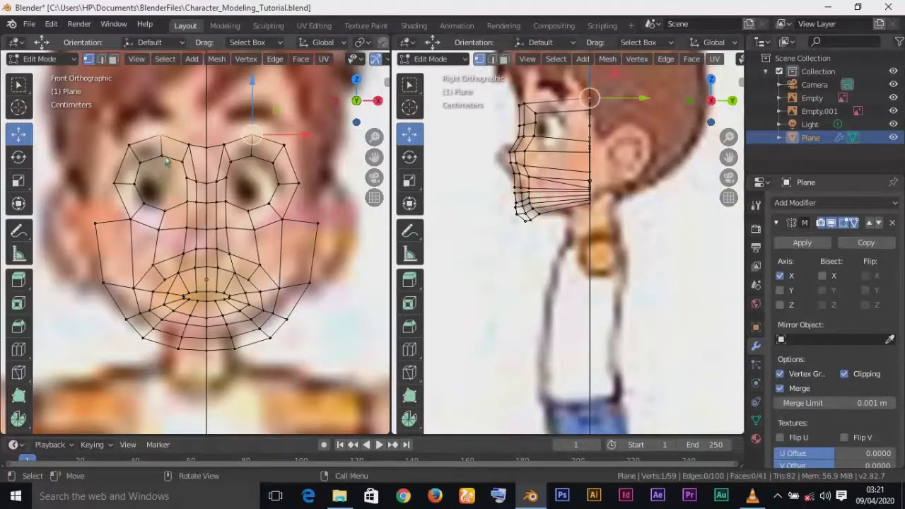
left_click(184, 167)
left_click(162, 155)
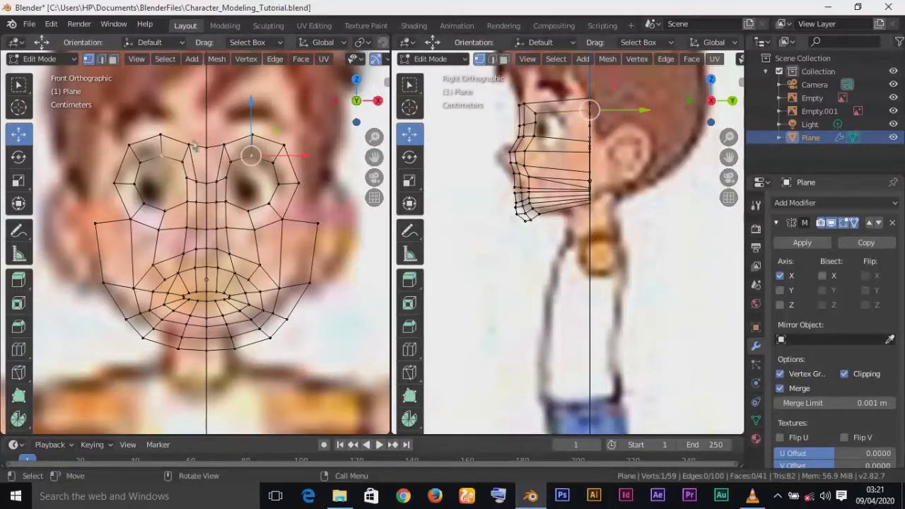
left_click(162, 138)
left_click_drag(640, 99, 592, 109)
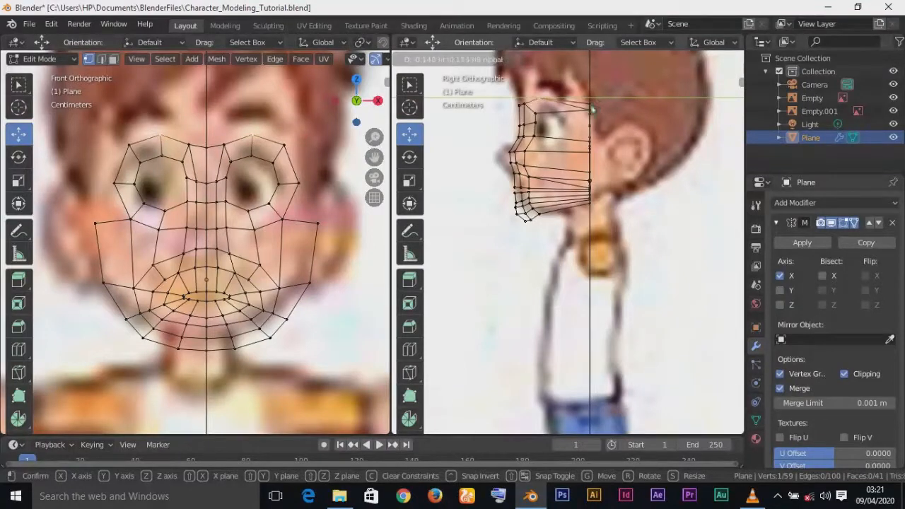
left_click_drag(591, 112, 591, 116)
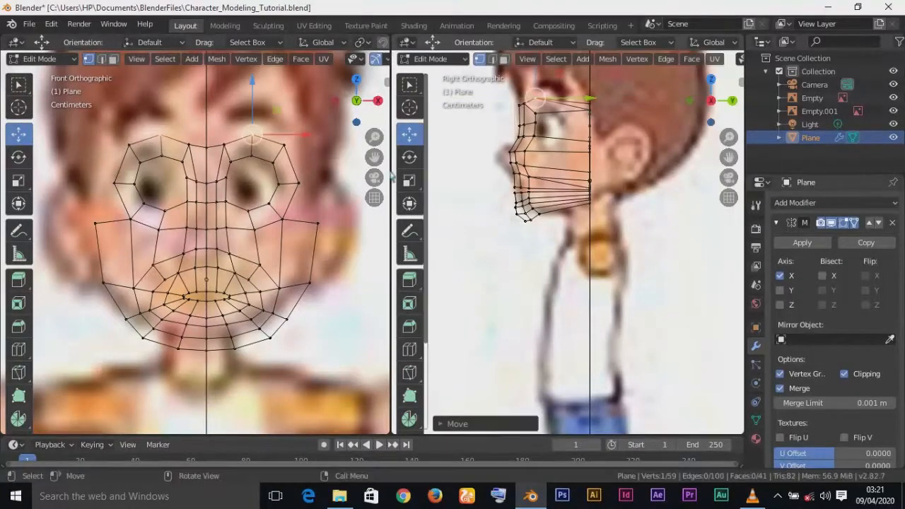
Step: Move the top vertex of the inner eye ring forward along Y, just behind the outer ring's top vertex
left_click(164, 161)
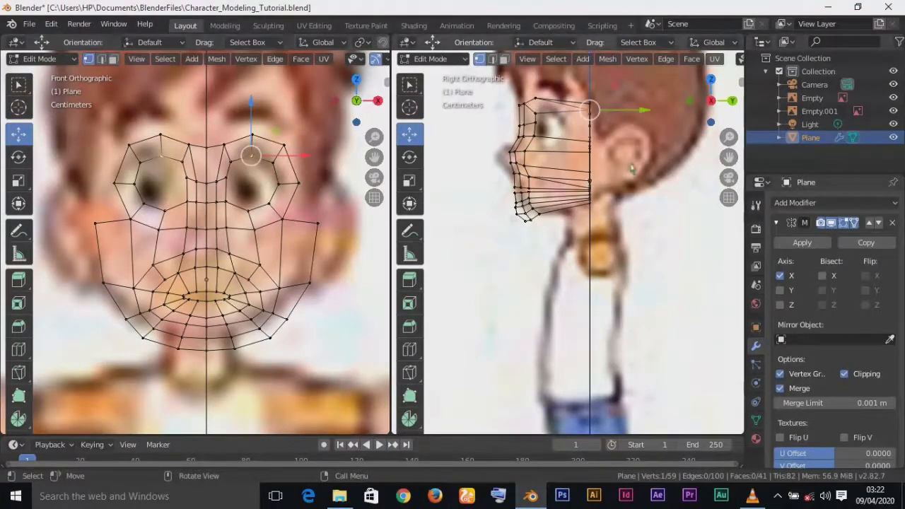
left_click_drag(644, 113, 606, 120)
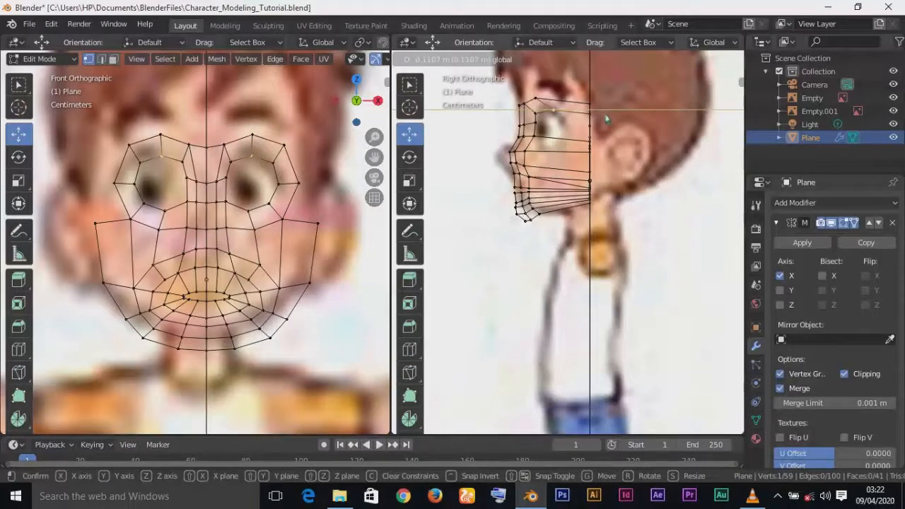
left_click_drag(606, 120, 598, 114)
left_click_drag(595, 114, 591, 113)
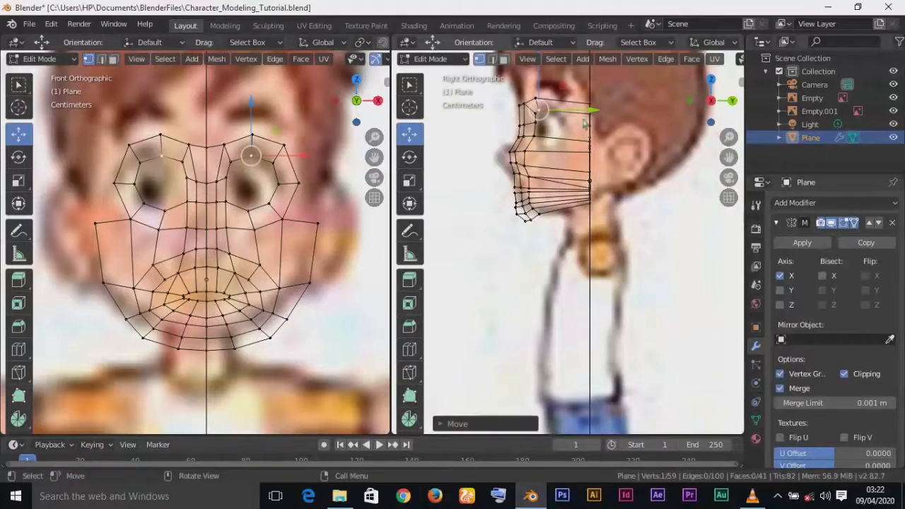
Step: Move the bottom vertices of the inner and outer eye rings forward along Y, with the outer one slightly ahead
left_click(171, 218)
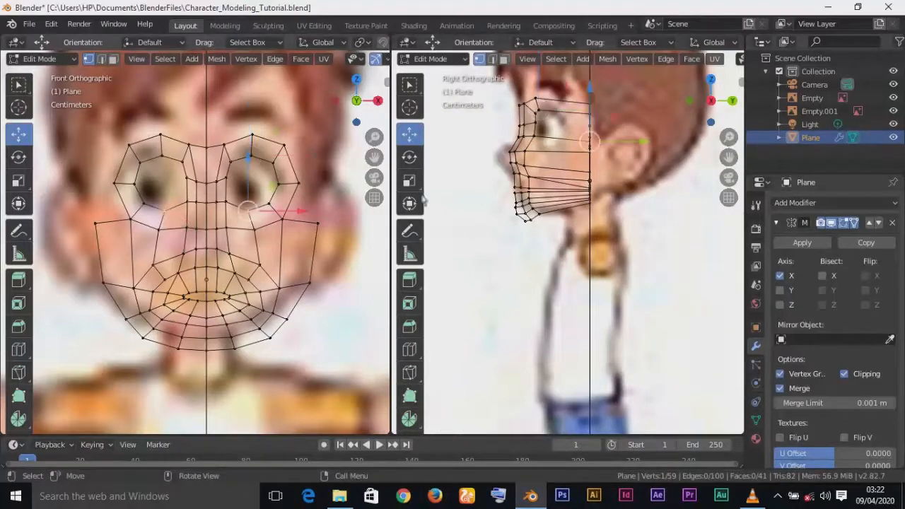
left_click_drag(656, 142, 600, 144)
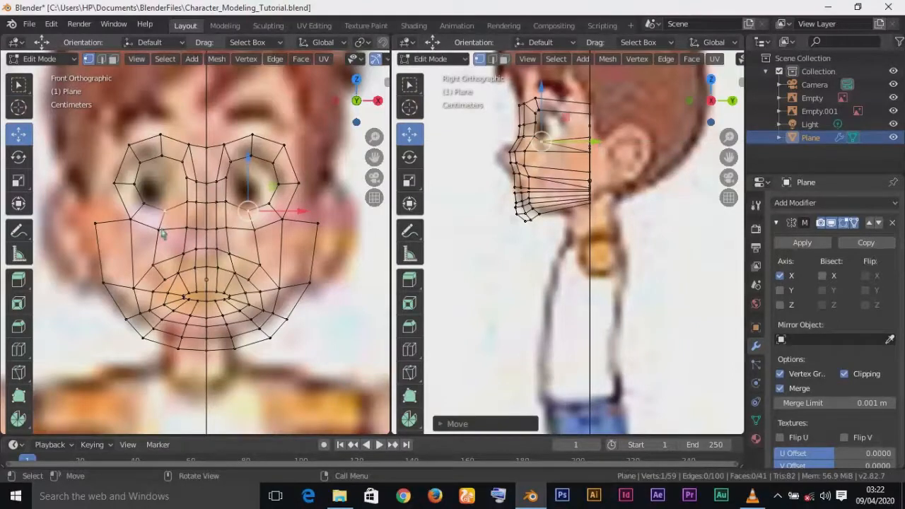
left_click(253, 230)
left_click_drag(651, 158, 594, 166)
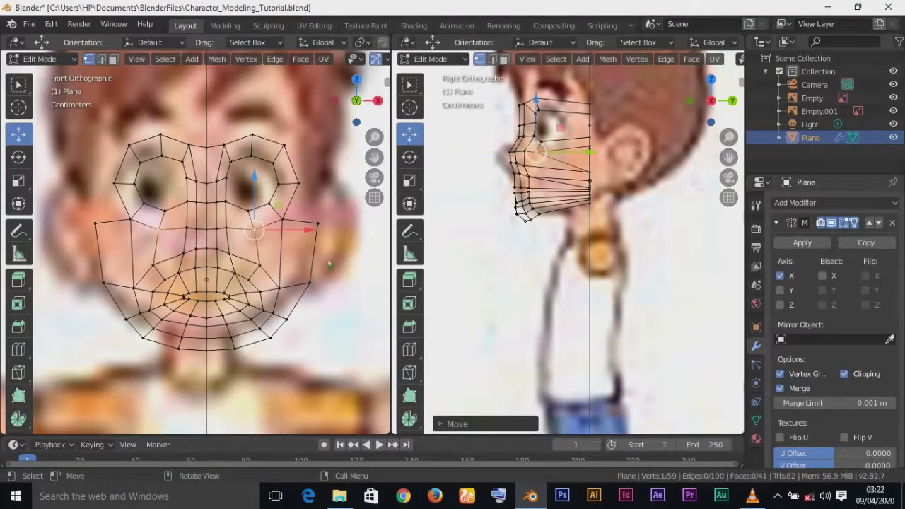
Step: Move the two cheek vertices diagonally above the mouth corner forward along Y, the outer about 0.17 m and the inner about 0.16 m
left_click(260, 265)
left_click_drag(646, 174, 595, 174)
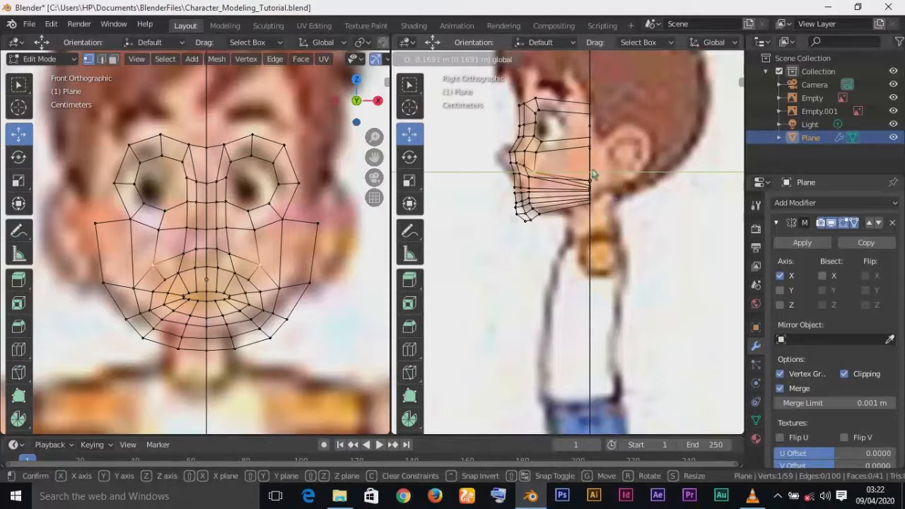
left_click_drag(594, 174, 594, 174)
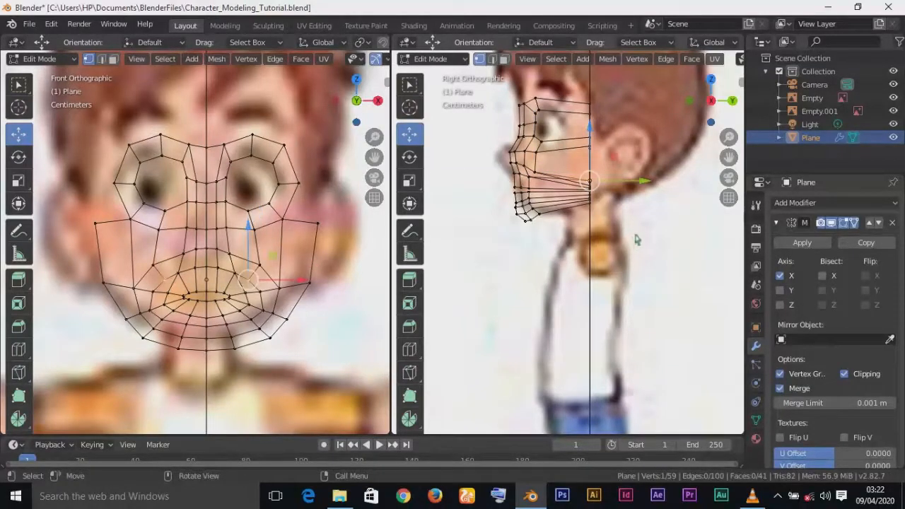
key("g")
key("y")
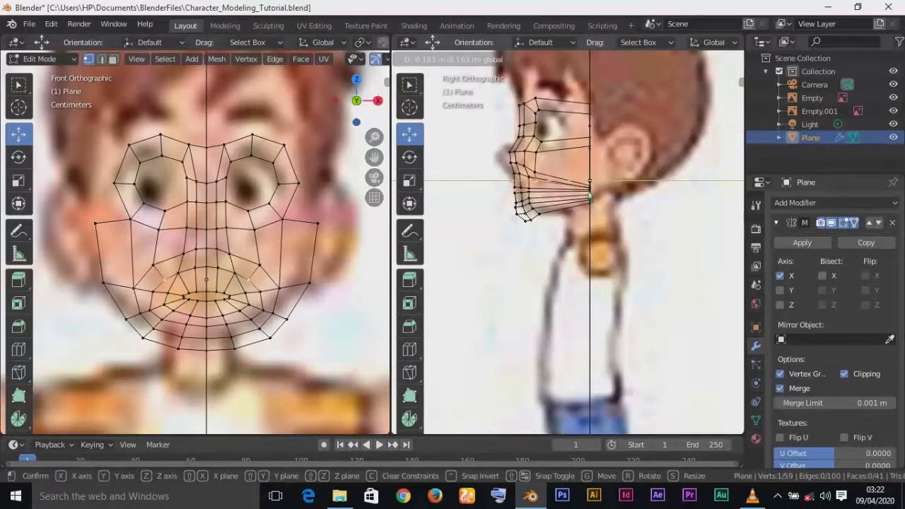
left_click(589, 196)
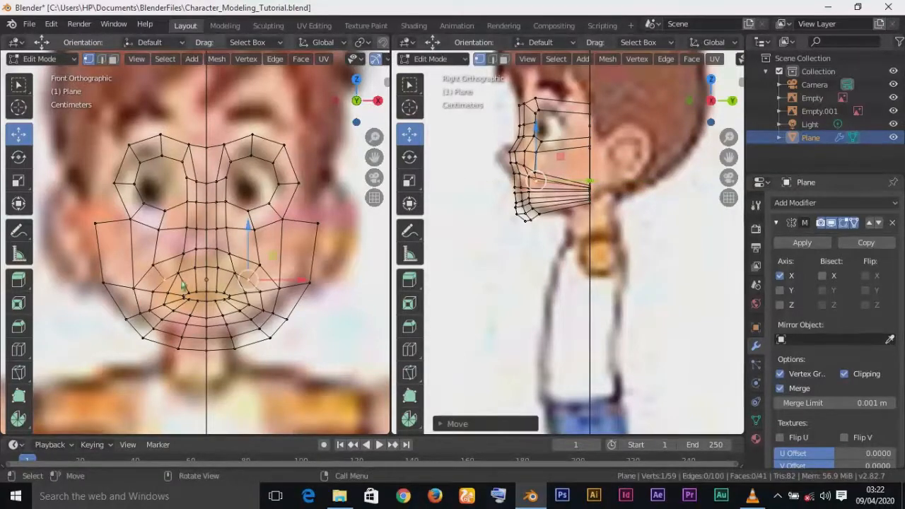
Step: Move the vertex just outside the mouth corner forward along Y about 0.17 m, and the vertex diagonally below it slightly less
left_click(179, 277)
left_click(163, 285)
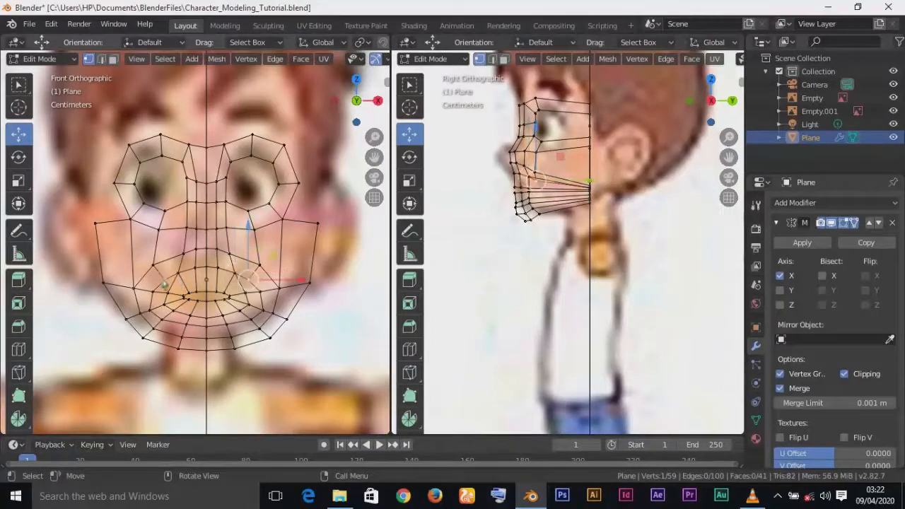
left_click(170, 297)
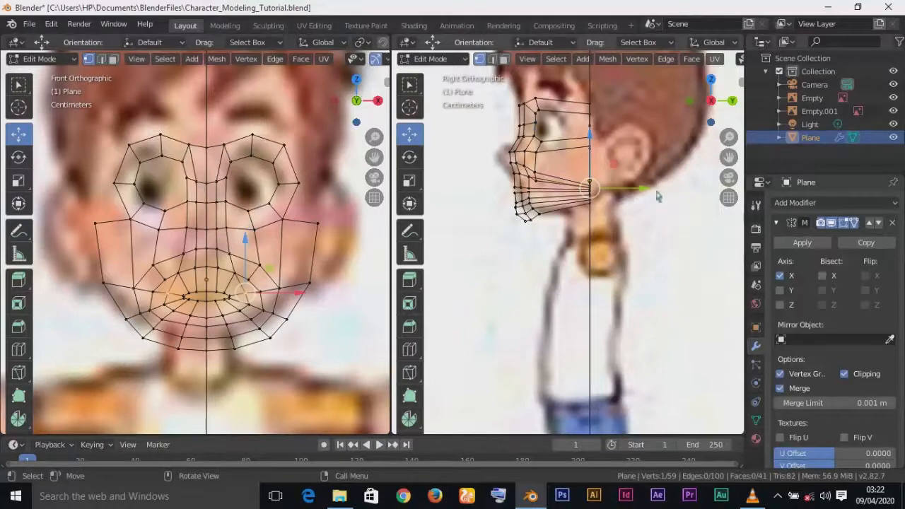
left_click_drag(648, 193, 599, 205)
key("ctrl")
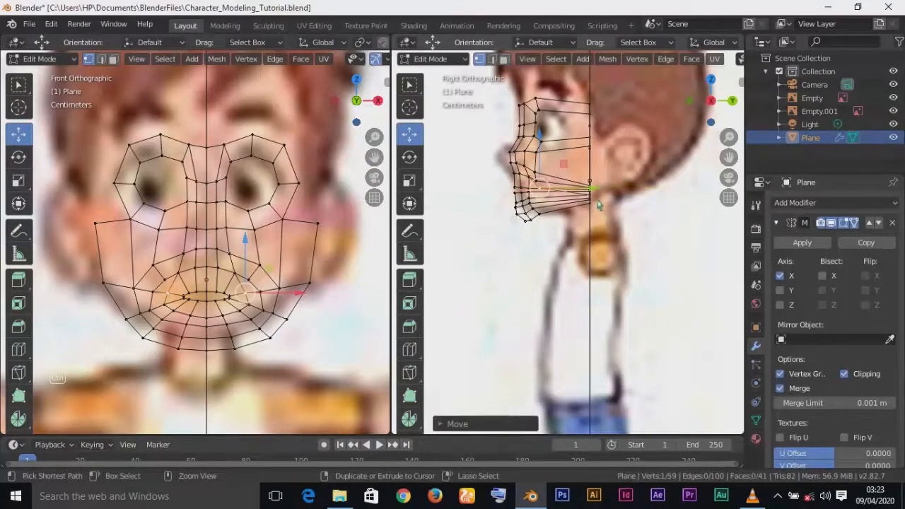
key("g")
key("y")
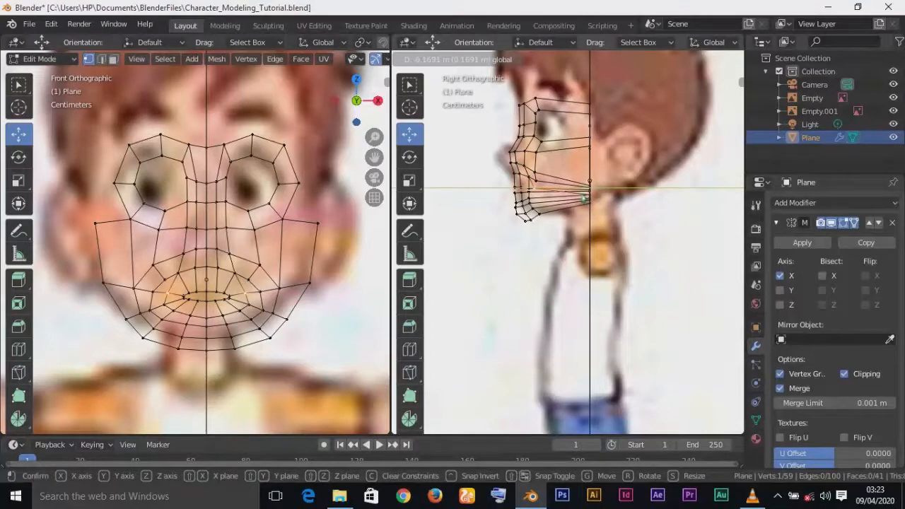
left_click(583, 198)
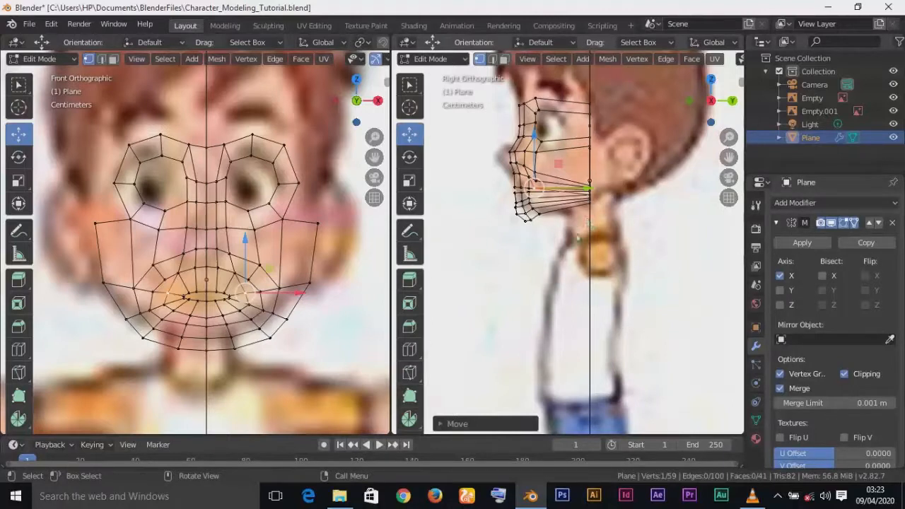
left_click(589, 187)
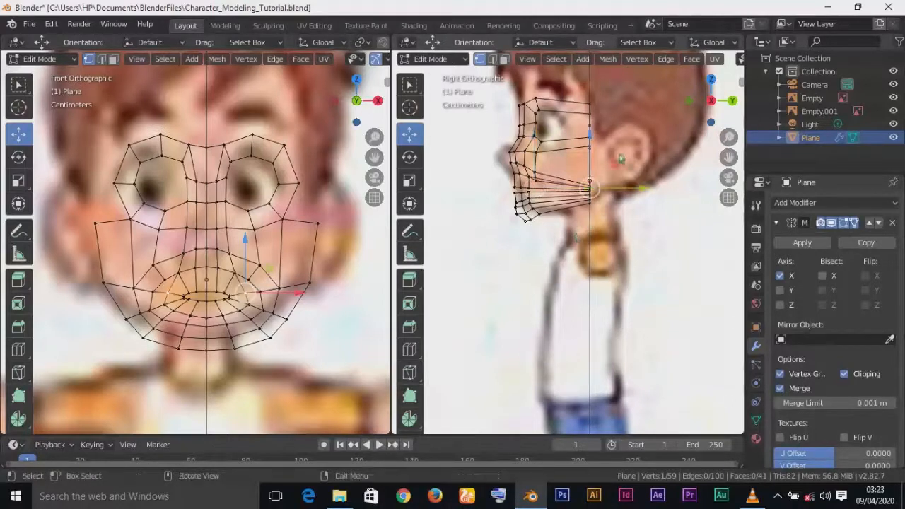
left_click_drag(642, 189, 586, 198)
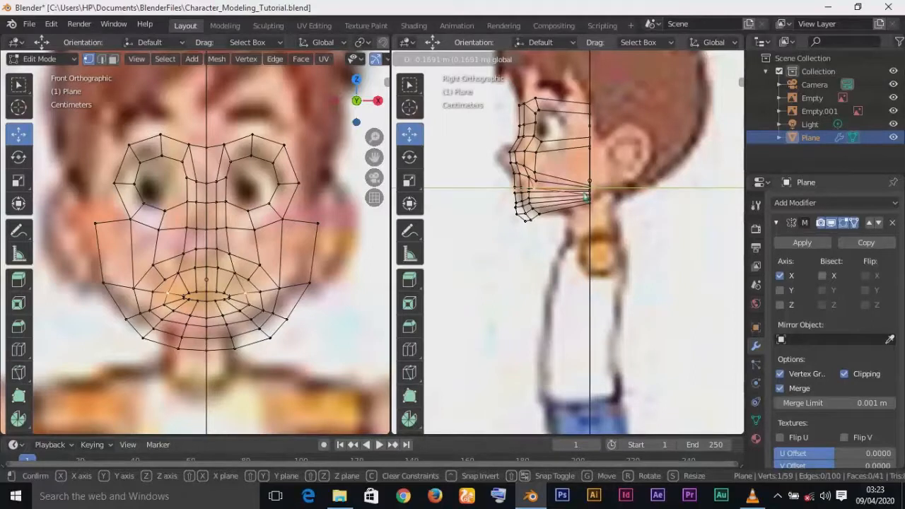
left_click_drag(587, 198, 587, 197)
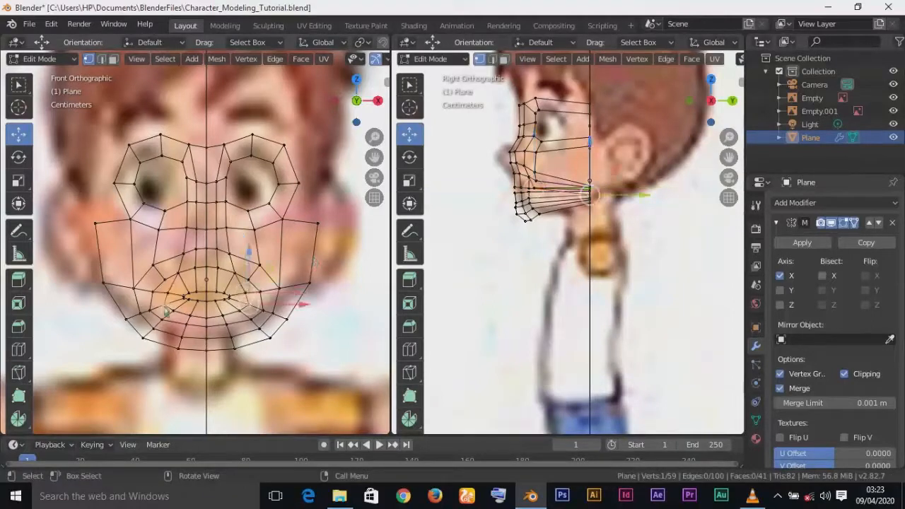
left_click_drag(647, 197, 594, 205)
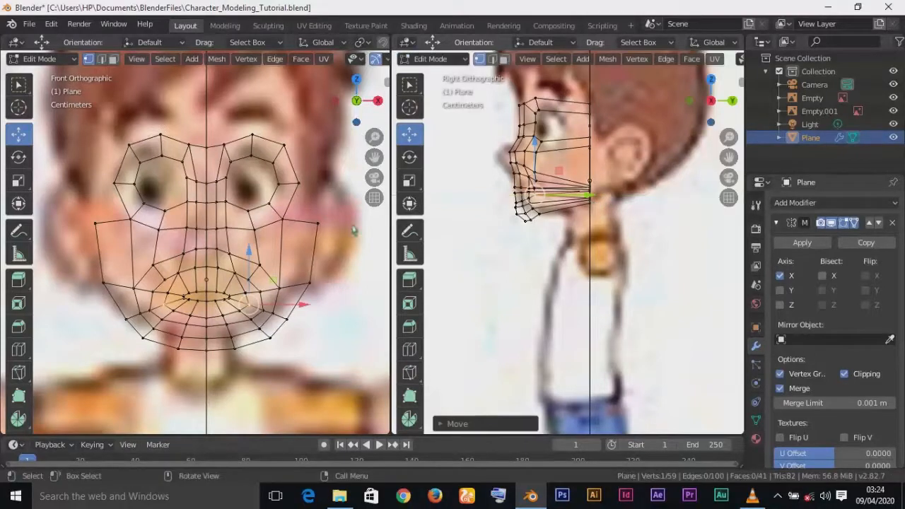
Step: Select the vertices around the mouth corner and below the eye one by one to compare their depth in the side view
left_click(177, 318, "shift")
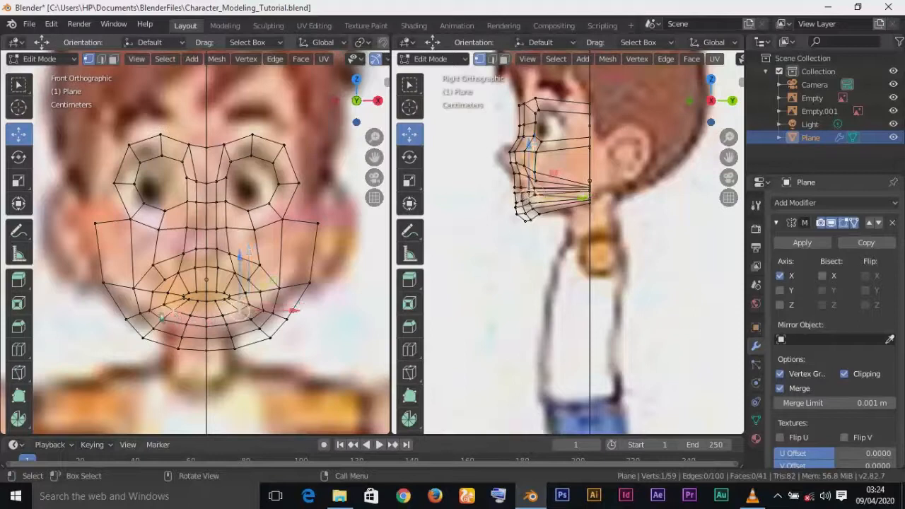
left_click(167, 316, "shift")
left_click(162, 325, "shift")
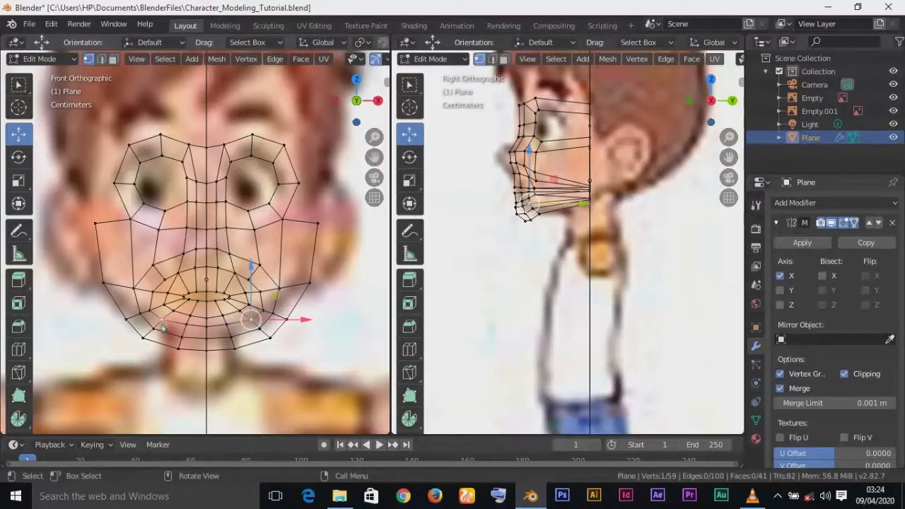
left_click(168, 302, "shift")
left_click(170, 300, "shift")
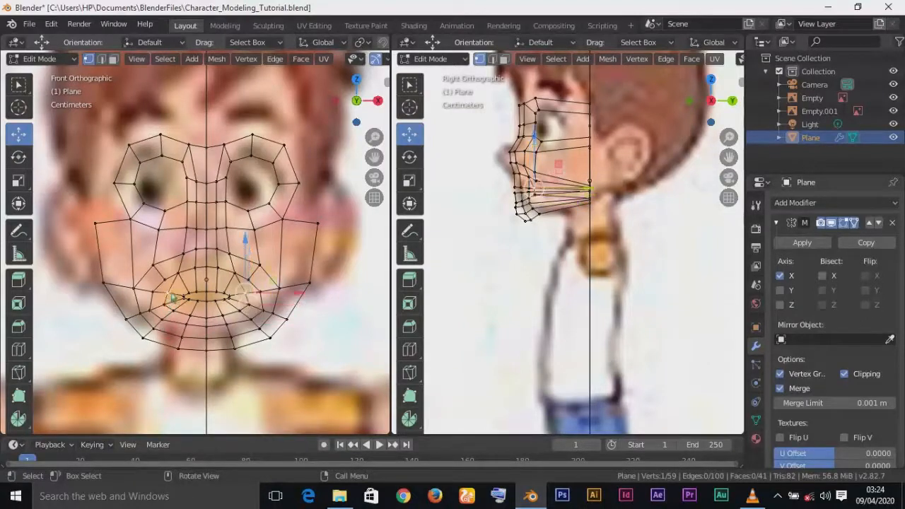
left_click(167, 280, "shift")
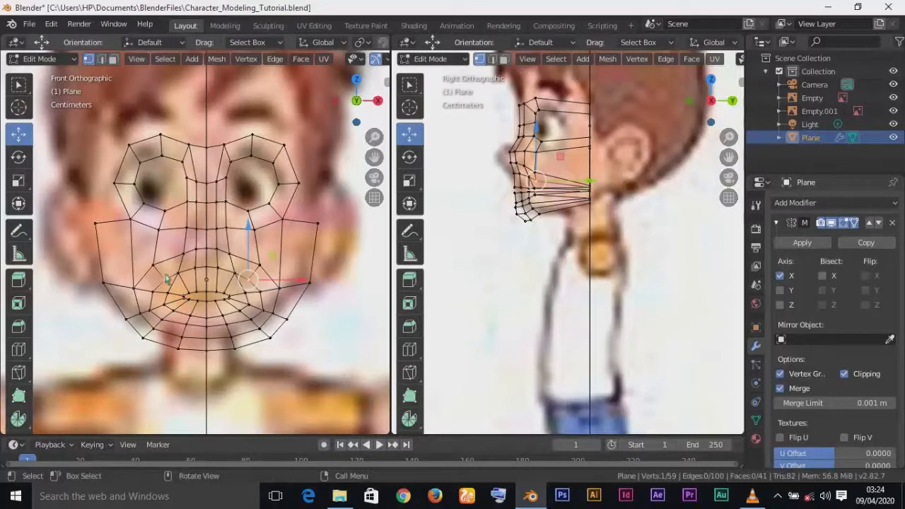
left_click(168, 214, "shift")
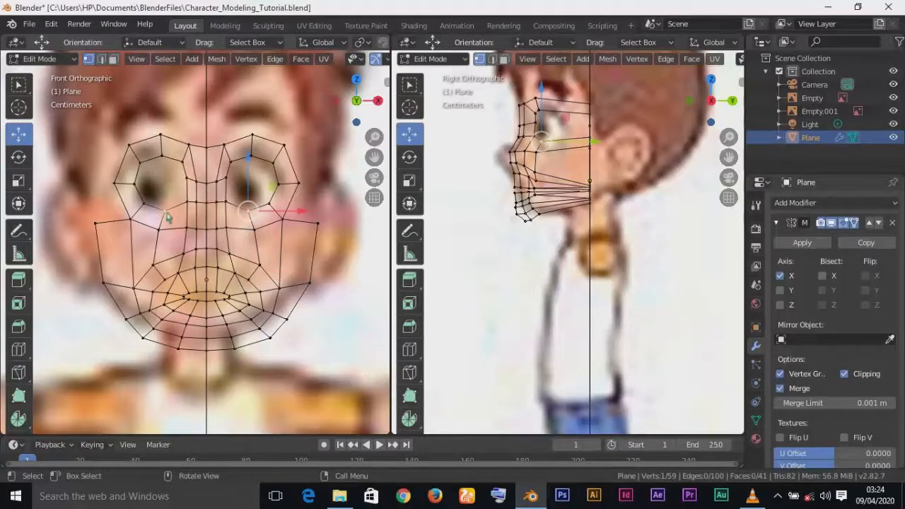
Step: Move the upper outer corner vertex of the outer eye ring forward along Y, slightly behind the ring's top vertex
left_click(137, 154, "shift")
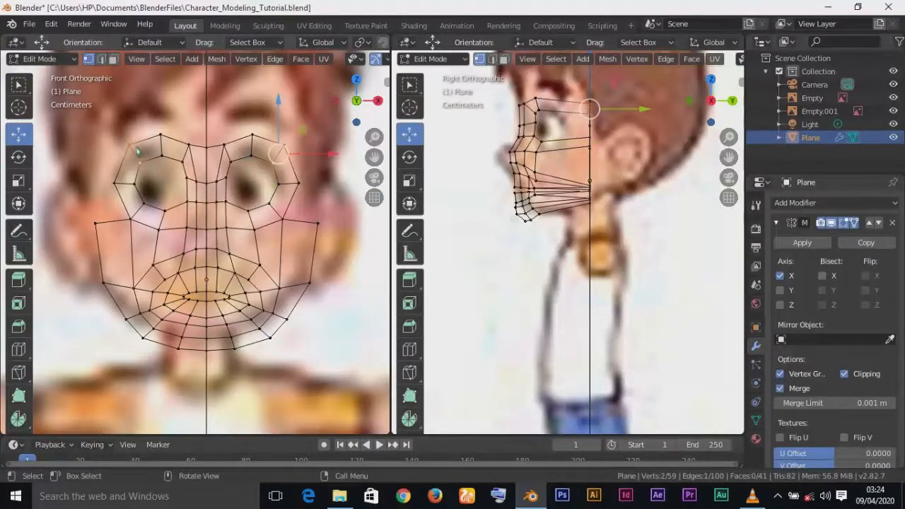
left_click(286, 141)
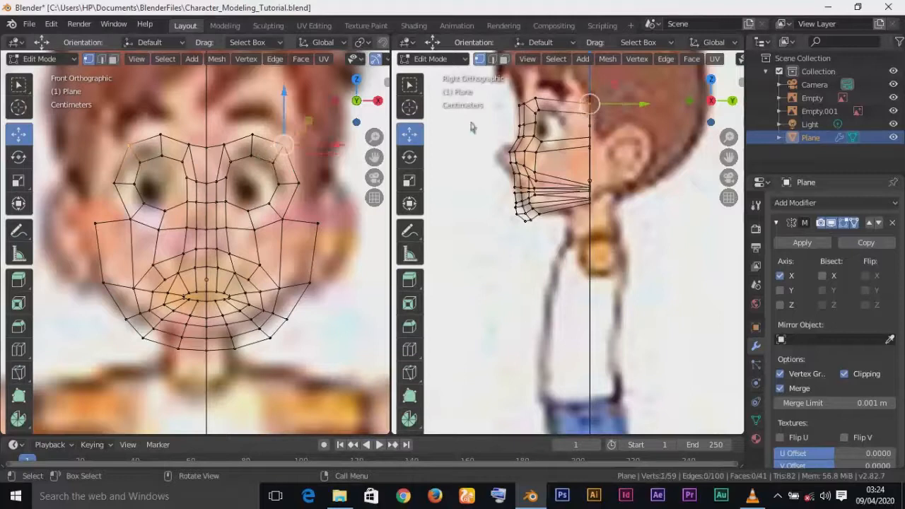
left_click_drag(638, 105, 607, 106)
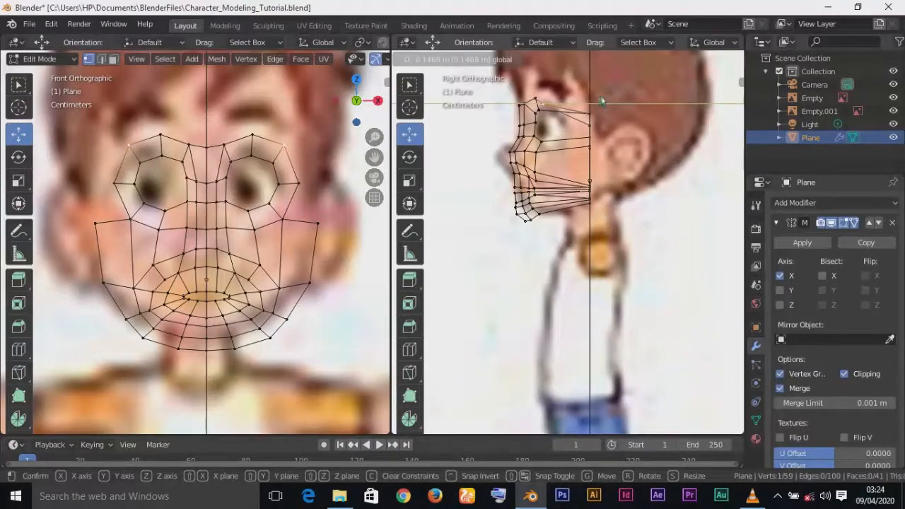
left_click(602, 101)
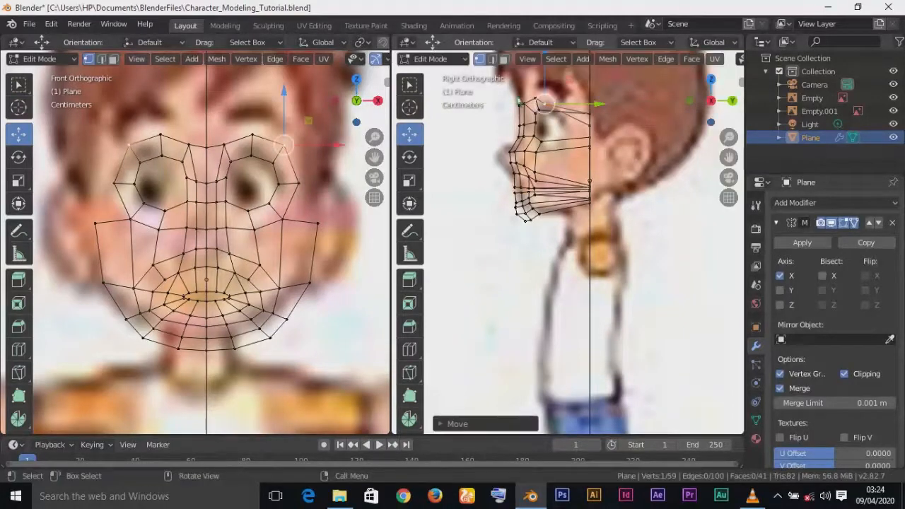
Step: Move the upper outer corner vertex of the inner eye ring forward along Y, nearly level with the outer ring's corner vertex
left_click(142, 164)
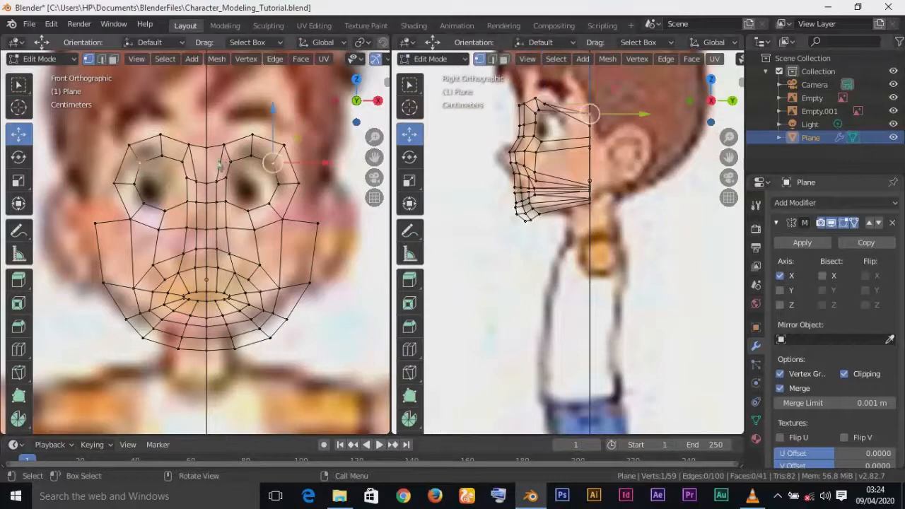
left_click_drag(657, 124, 600, 120)
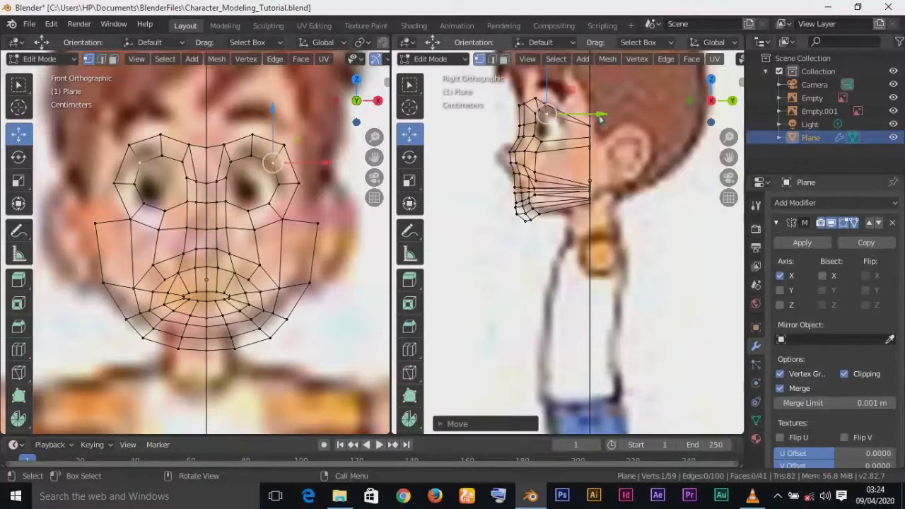
left_click(596, 123)
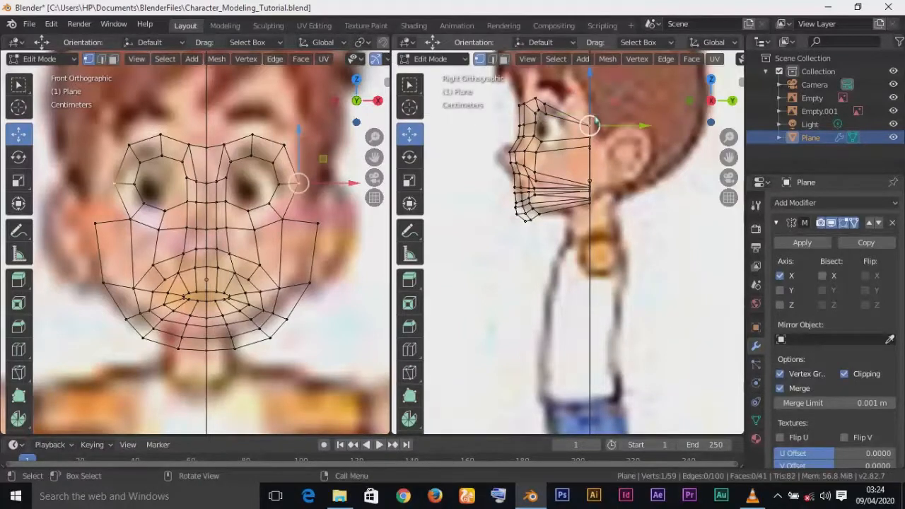
left_click(546, 116)
left_click_drag(616, 120, 607, 120)
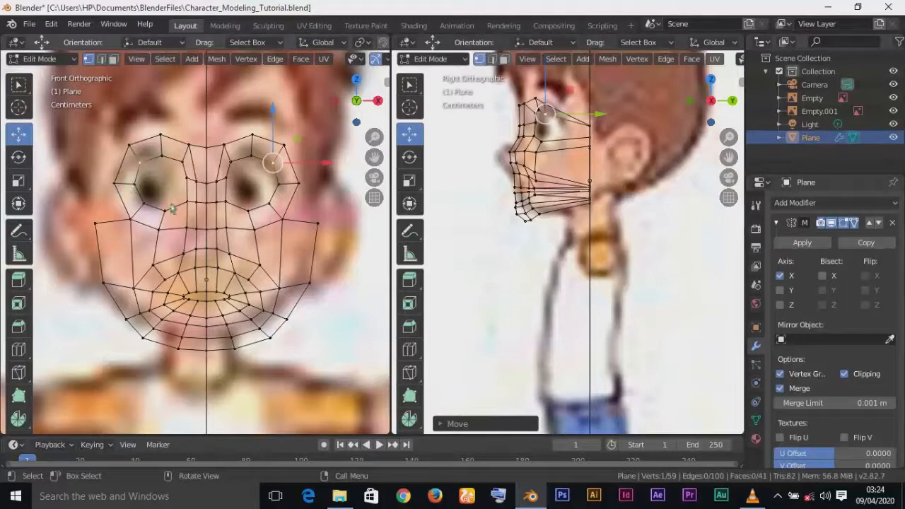
Step: Move the temple-side vertices of both eye rings forward along Y, the inner one about 0.1 m and the outer one slightly less
left_click(118, 186)
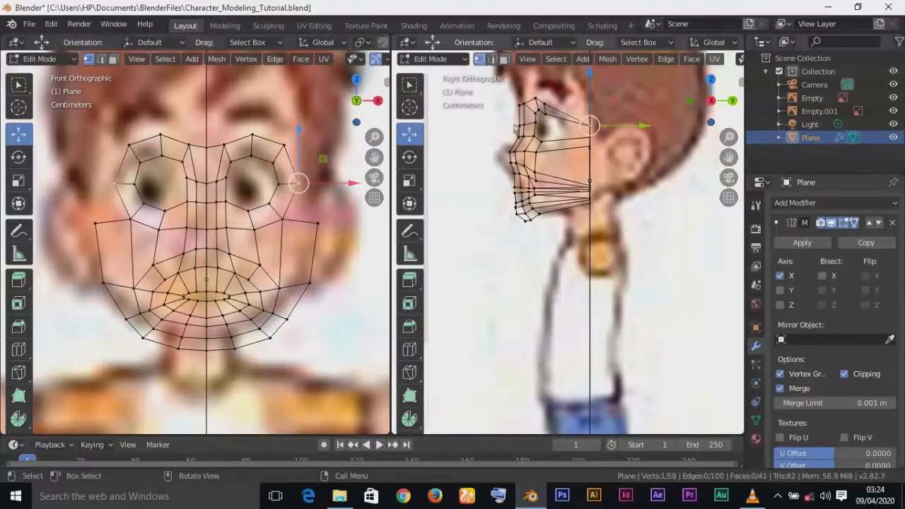
left_click_drag(642, 130, 620, 134)
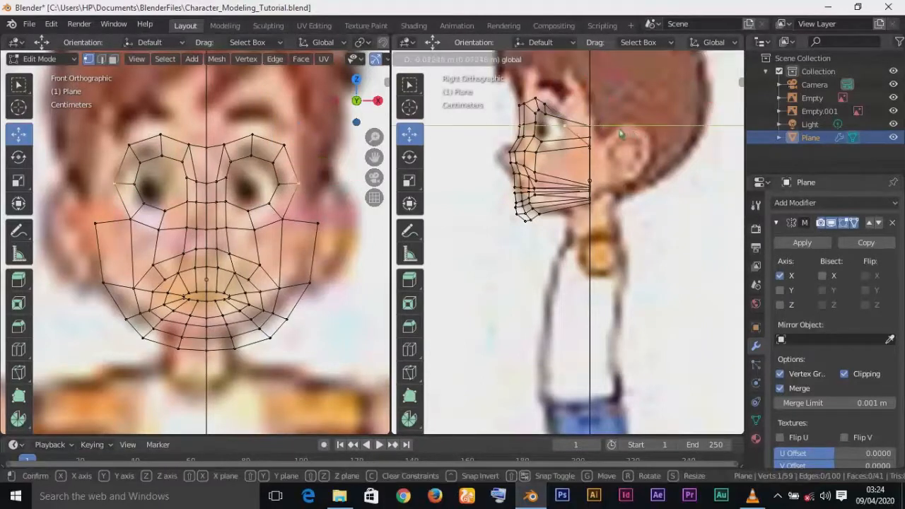
left_click_drag(620, 134, 619, 135)
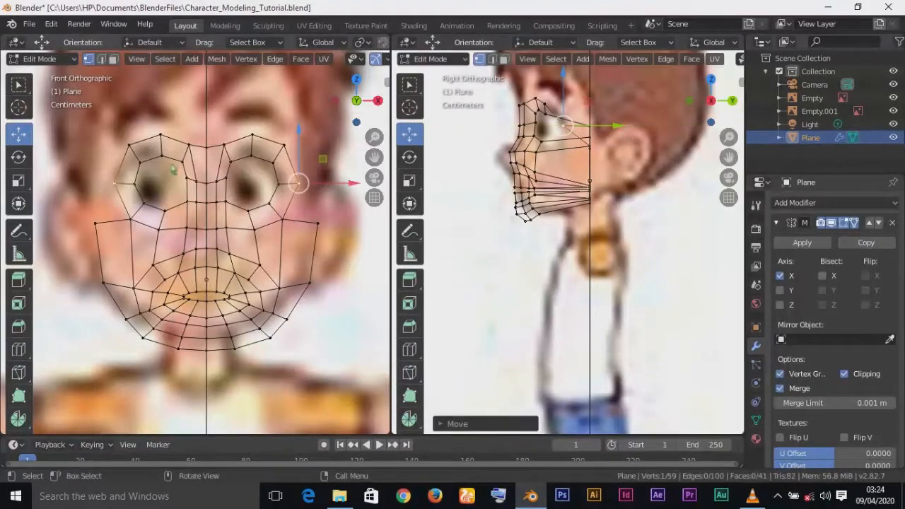
left_click(138, 183)
left_click_drag(645, 132, 609, 140)
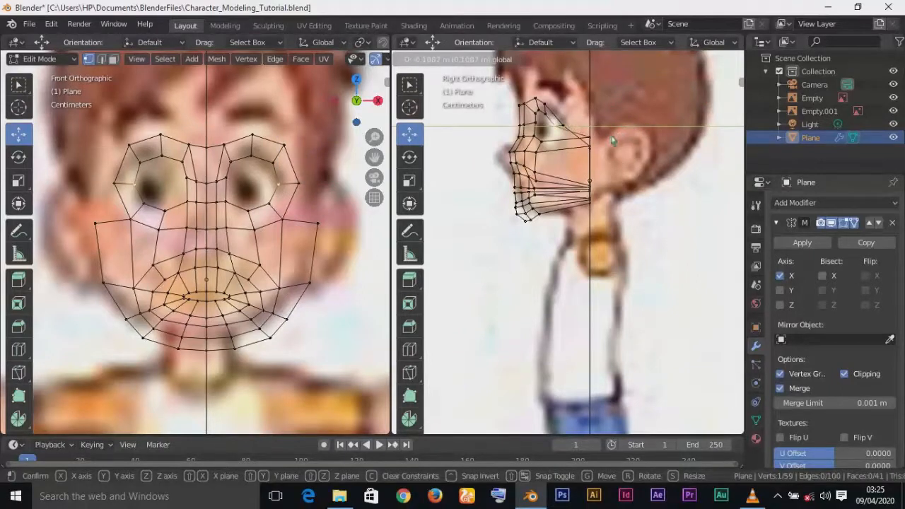
left_click_drag(612, 141, 613, 141)
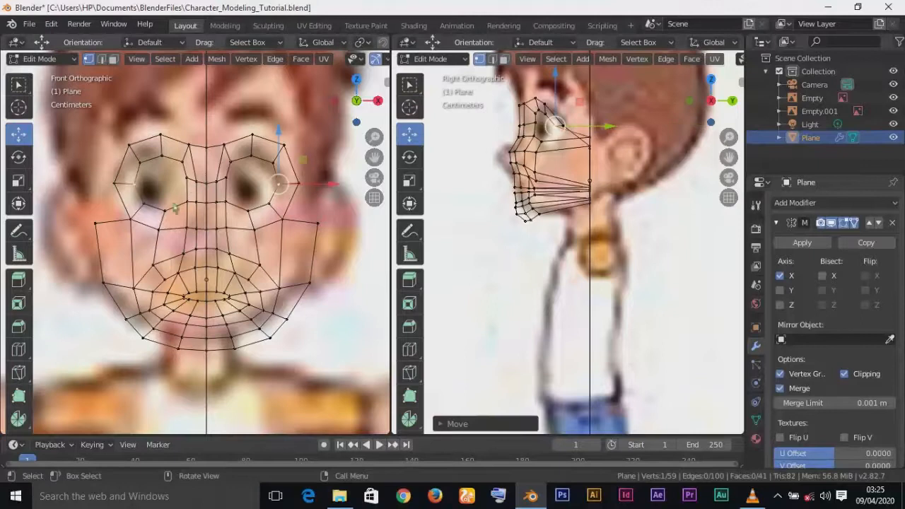
Step: Move the lower outer corner vertices of both eye rings forward along Y, the inner one about 0.11 m and the outer one slightly less
left_click(145, 207)
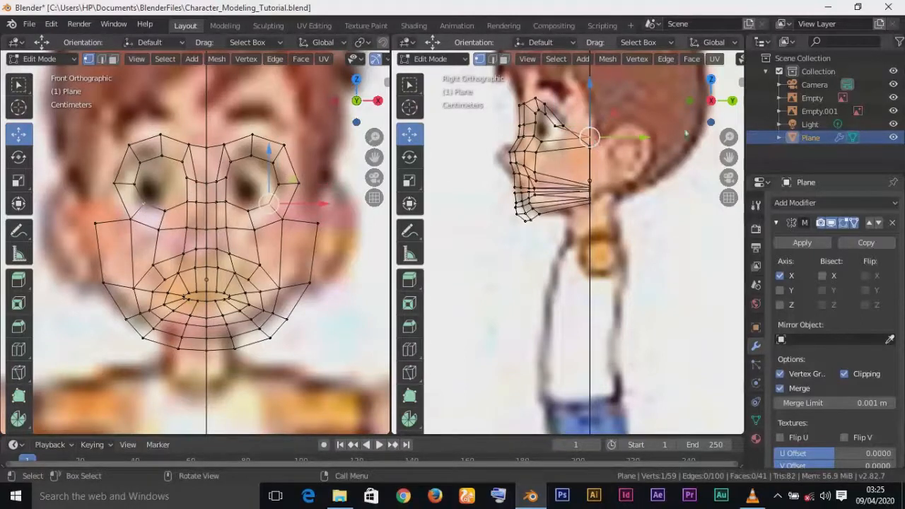
left_click_drag(645, 143, 608, 142)
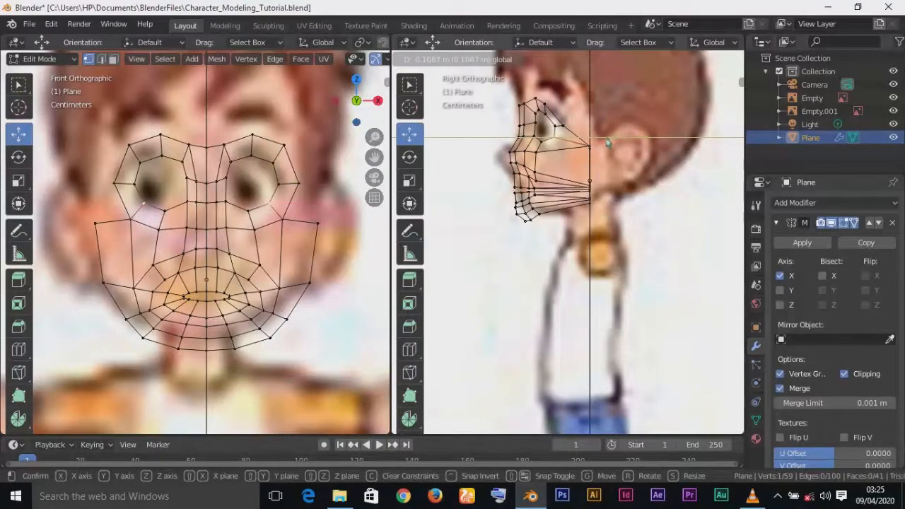
left_click_drag(606, 145, 607, 145)
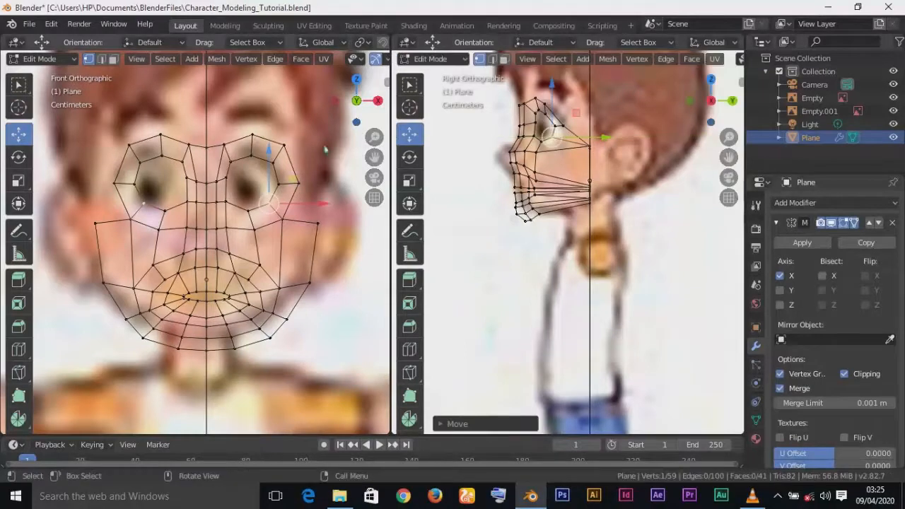
left_click(282, 219)
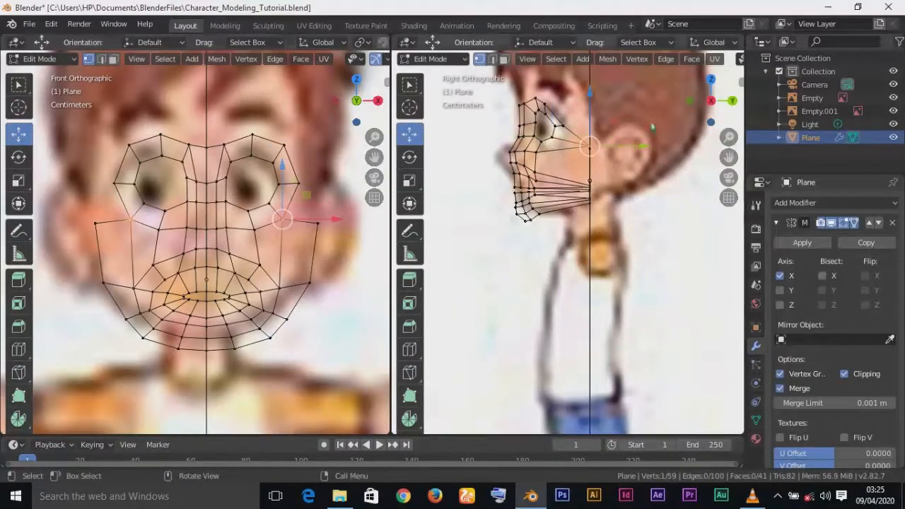
left_click_drag(654, 144, 611, 165)
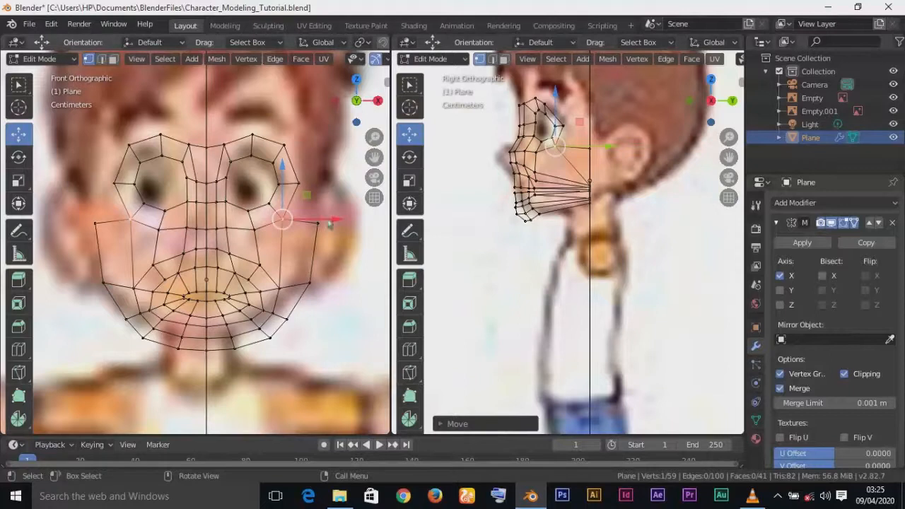
Step: Move the outermost upper cheek vertex beside the ear forward along Y by about 0.06 m
left_click(103, 236)
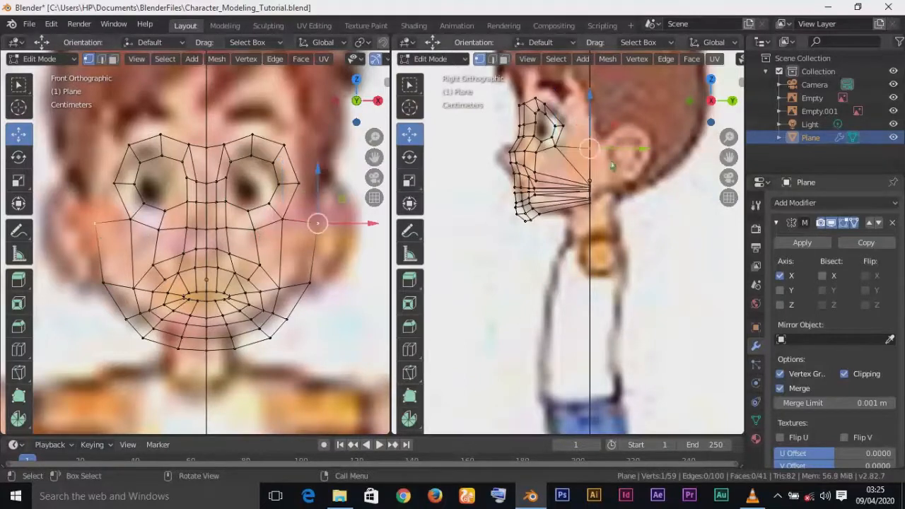
left_click_drag(649, 159, 627, 155)
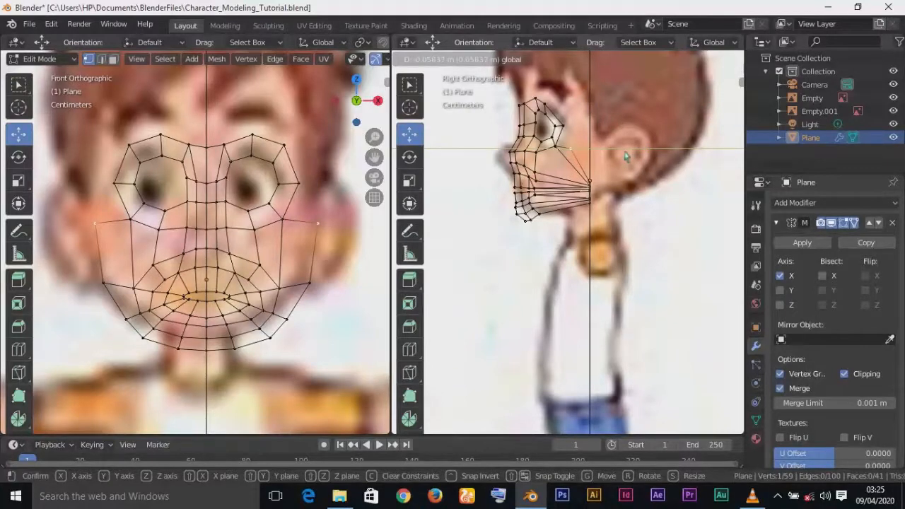
left_click_drag(625, 155, 625, 155)
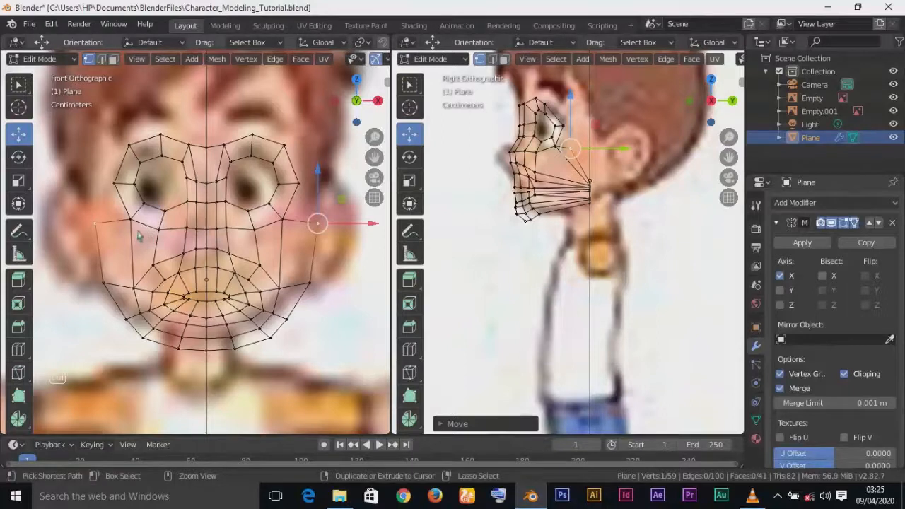
Step: Undo the last move of the outermost upper cheek vertex beside the ear and move it forward along Y again
key("ctrl+z")
left_click(132, 289)
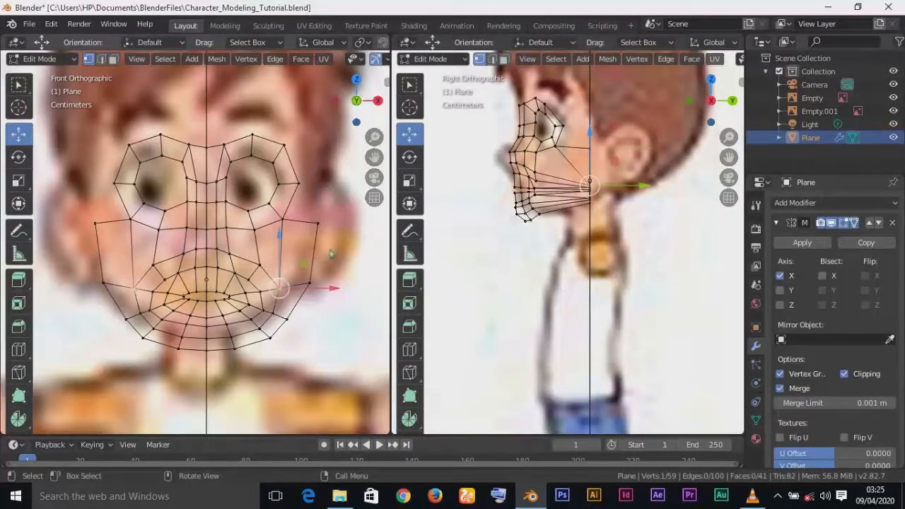
left_click(594, 157)
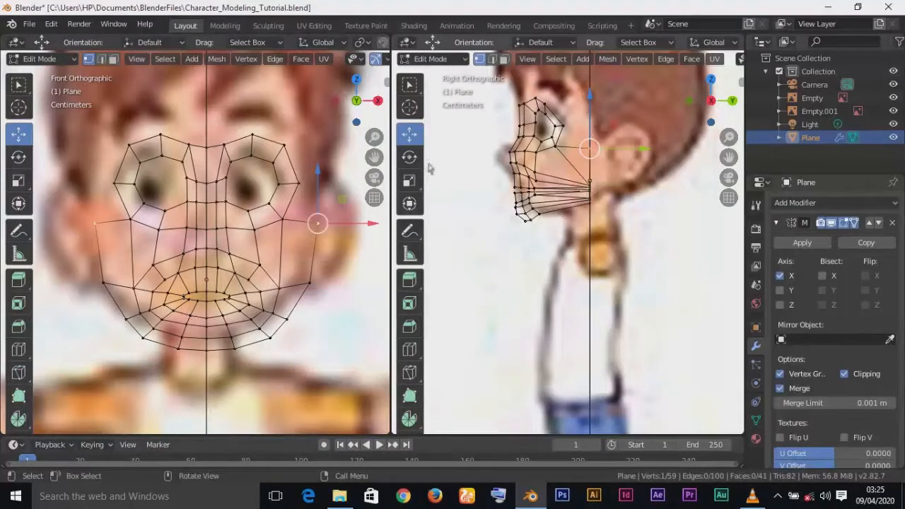
left_click_drag(645, 148, 632, 154)
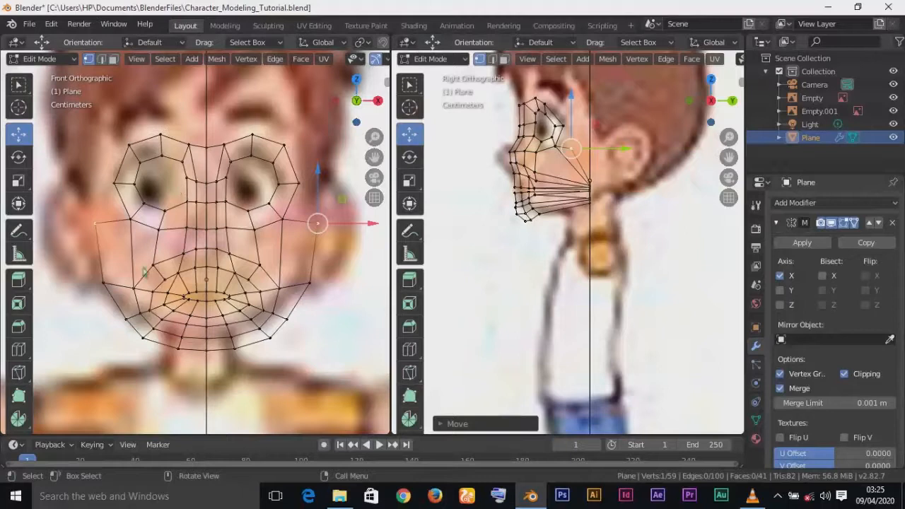
Step: Move the inner lower cheek vertex forward along Y until it sits slightly ahead of the eye's outer corner in the side view
left_click(138, 290)
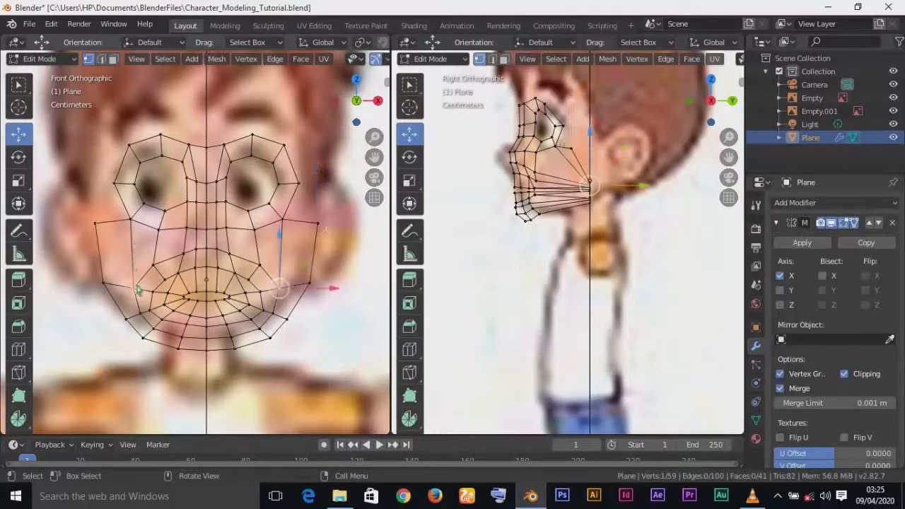
left_click_drag(642, 186, 617, 191)
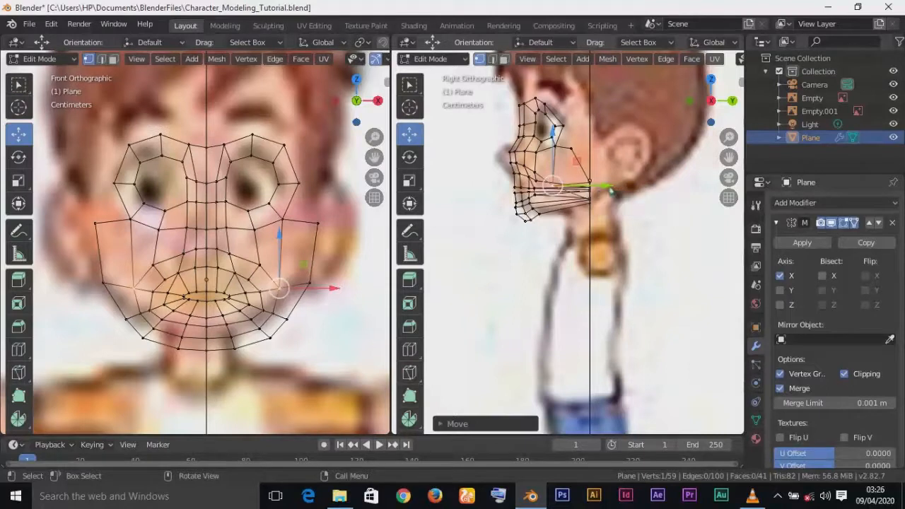
left_click_drag(608, 188, 600, 187)
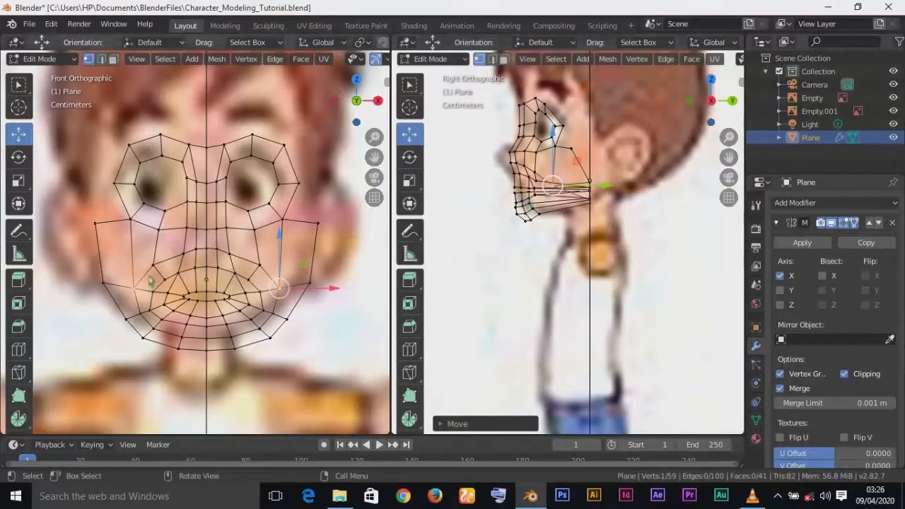
Step: Examine the side-view depth of the vertices around the mouth corner, lower cheek and chin edge by selecting them individually
left_click(157, 269)
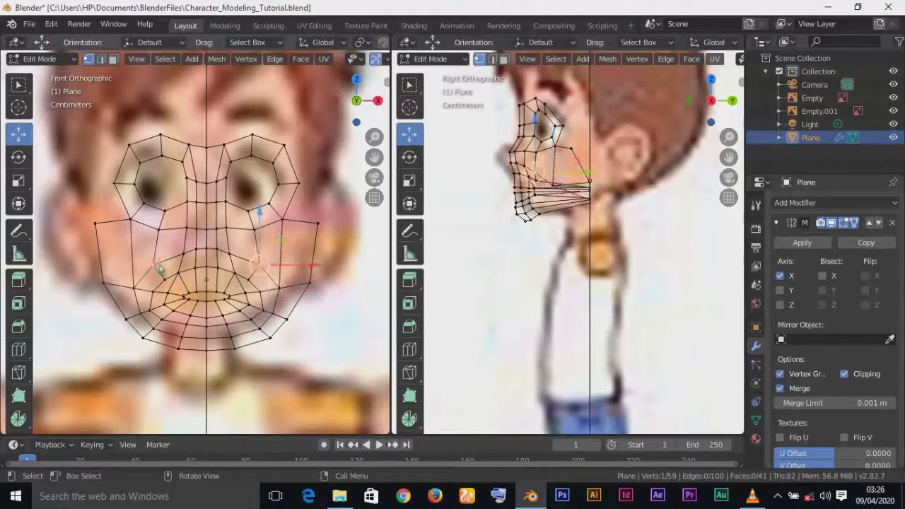
left_click(137, 296)
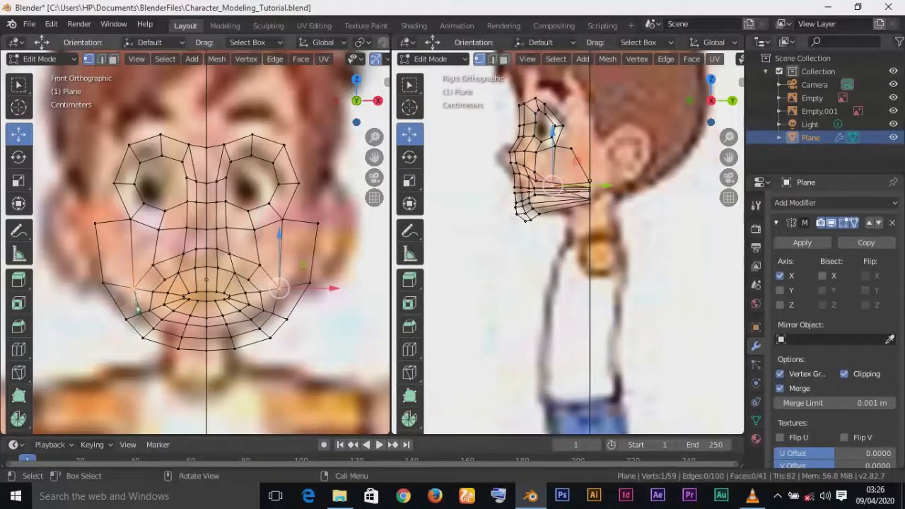
left_click(140, 316)
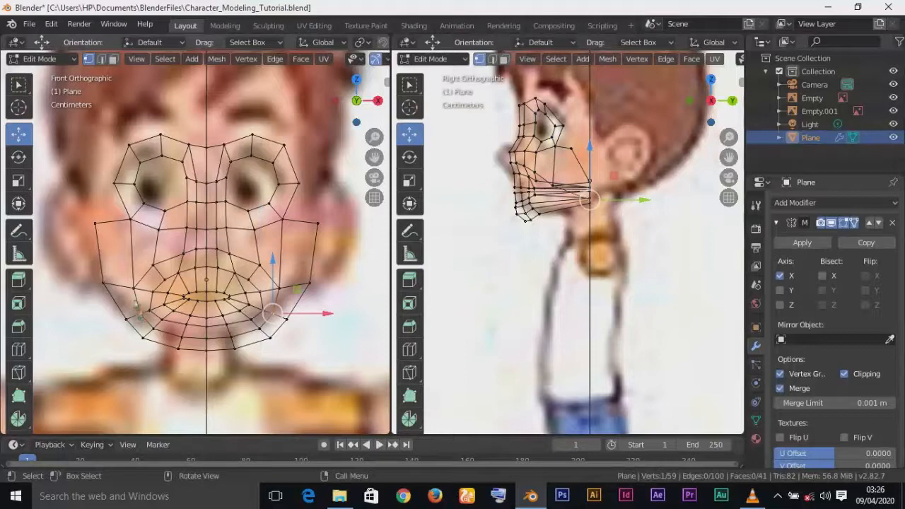
left_click(155, 272)
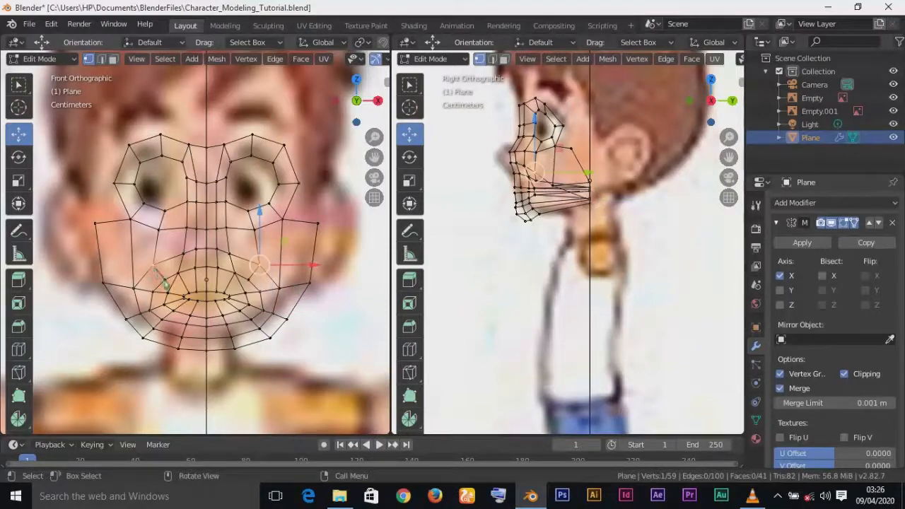
left_click(154, 304)
left_click(151, 311)
left_click(155, 300)
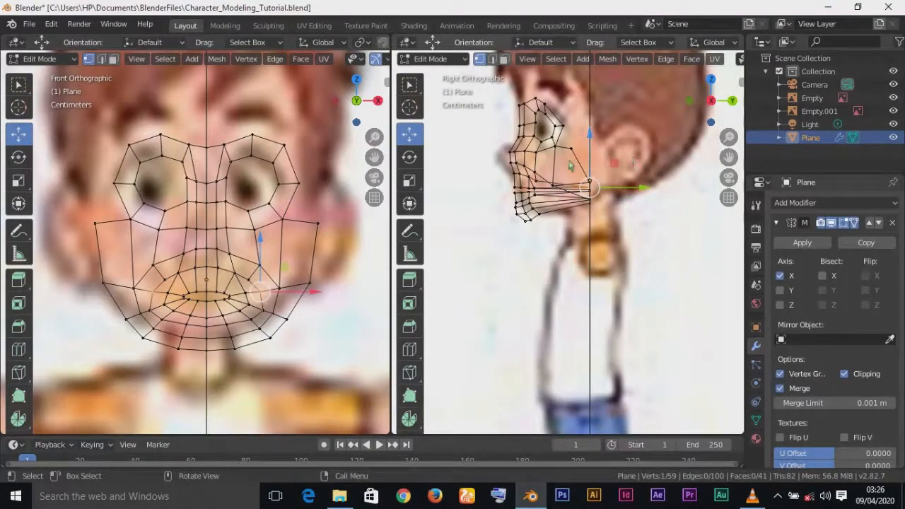
scroll(570, 166, "up", 5)
scroll(594, 285, "up", 4)
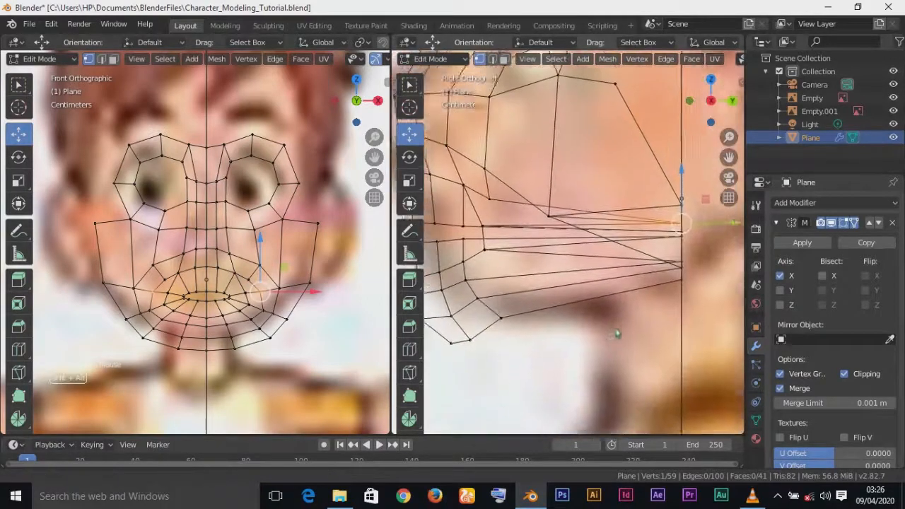
left_click_drag(617, 333, 637, 334, "alt+shift")
left_click(209, 357)
left_click(180, 354)
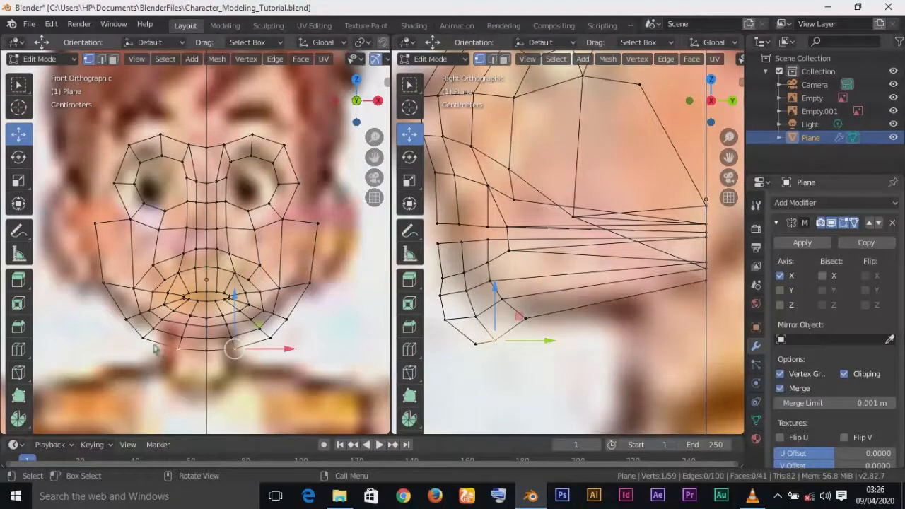
left_click(144, 342)
Step: Move the outer jaw corner vertex forward along Y by about 0.12 m to bring it close behind the chin vertices
left_click(130, 331)
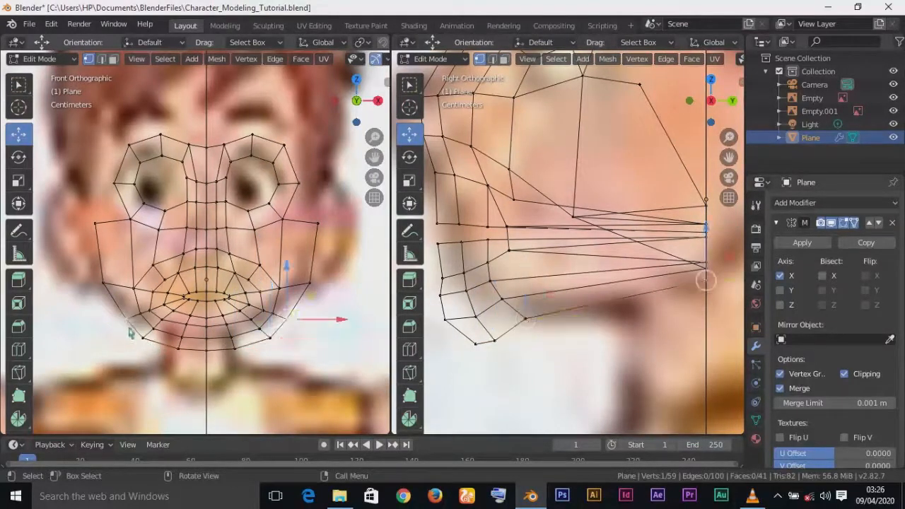
middle_click_drag(683, 322, 636, 323, "shift")
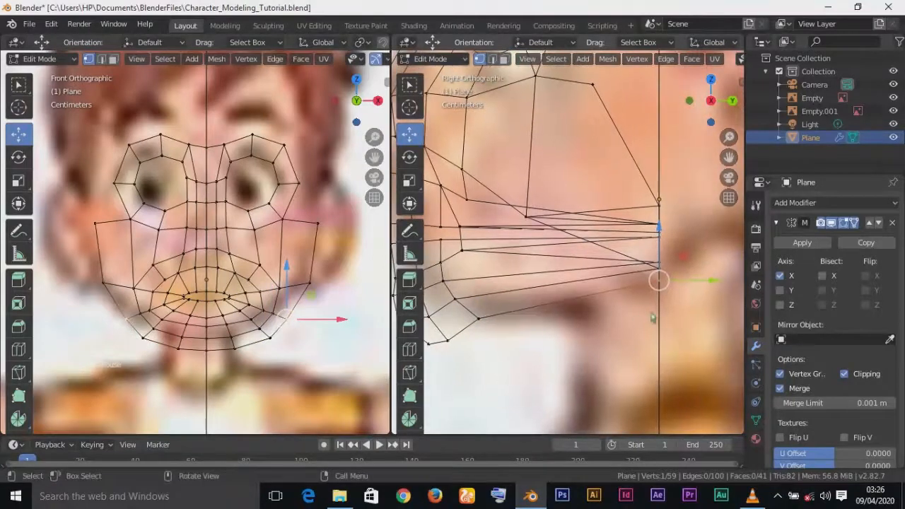
key("g")
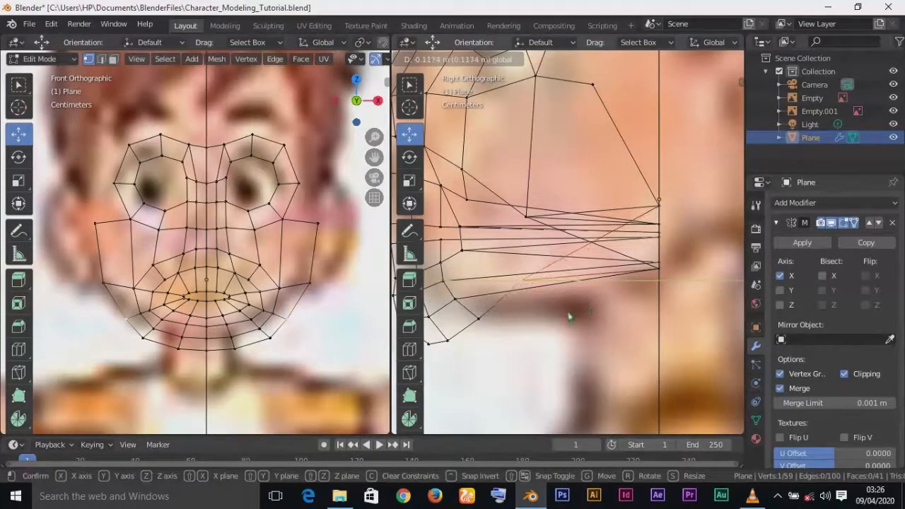
left_click(566, 318)
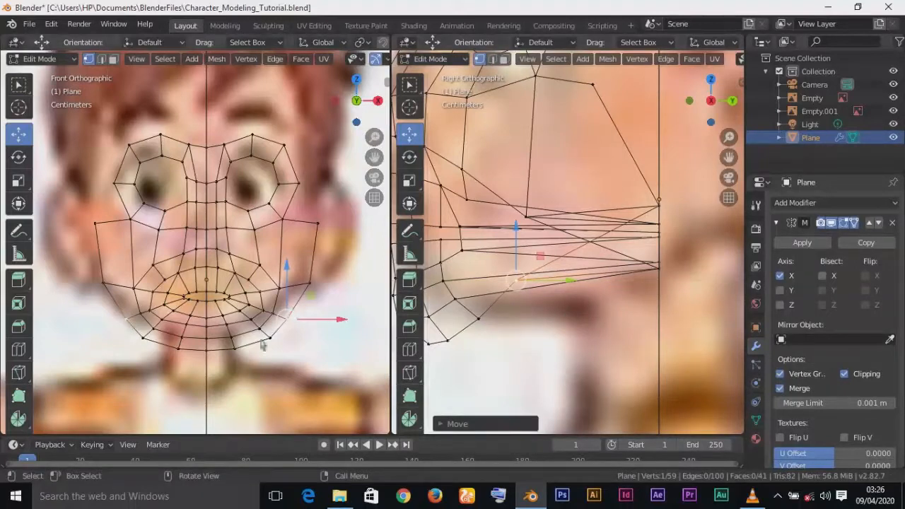
key("ctrl+z")
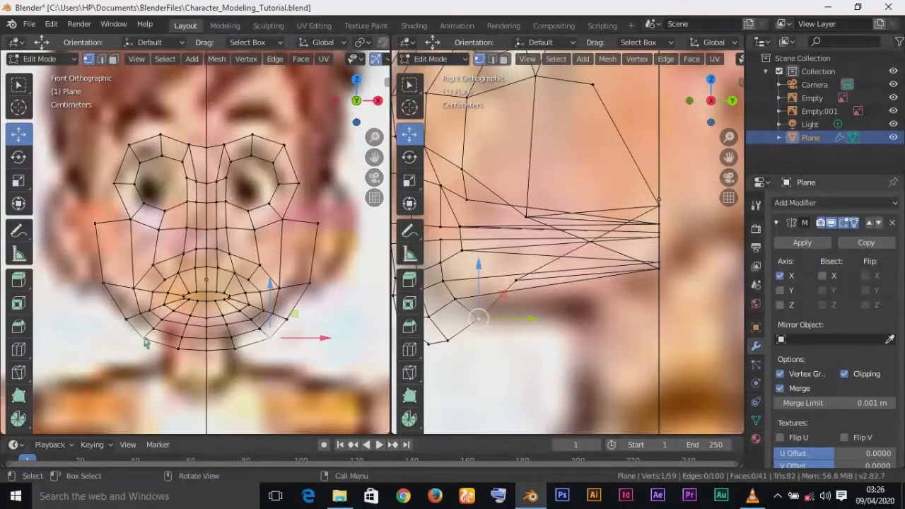
Step: Move the outermost lower cheek vertex forward along Y to just behind its inner neighbour, and raise the outermost upper cheek vertex about 0.01 m
left_click(309, 282)
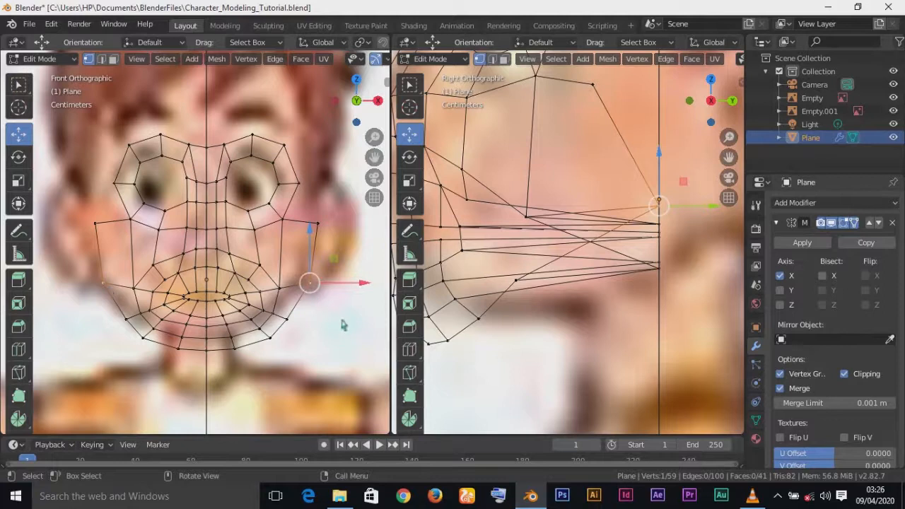
left_click_drag(487, 346, 525, 366, "alt+shift")
left_click_drag(645, 347, 629, 376, "alt+shift")
key("g")
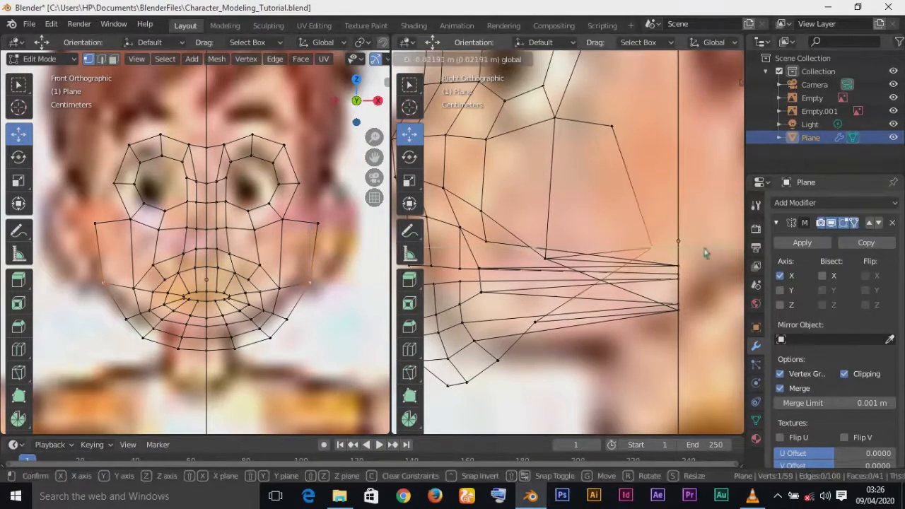
left_click(626, 256)
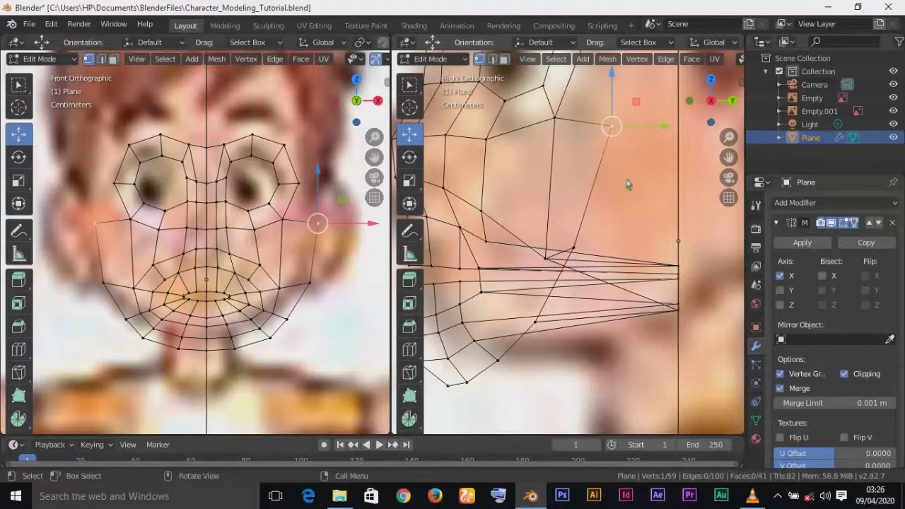
key("g")
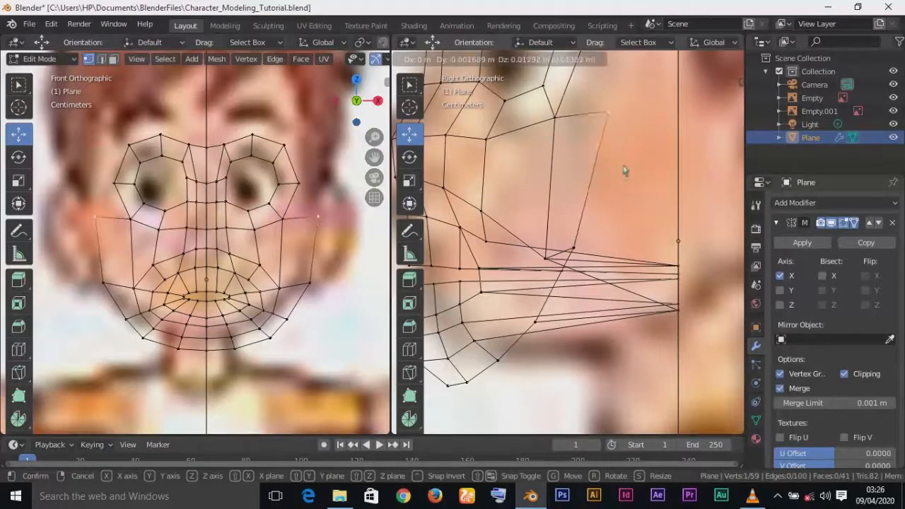
left_click(626, 172)
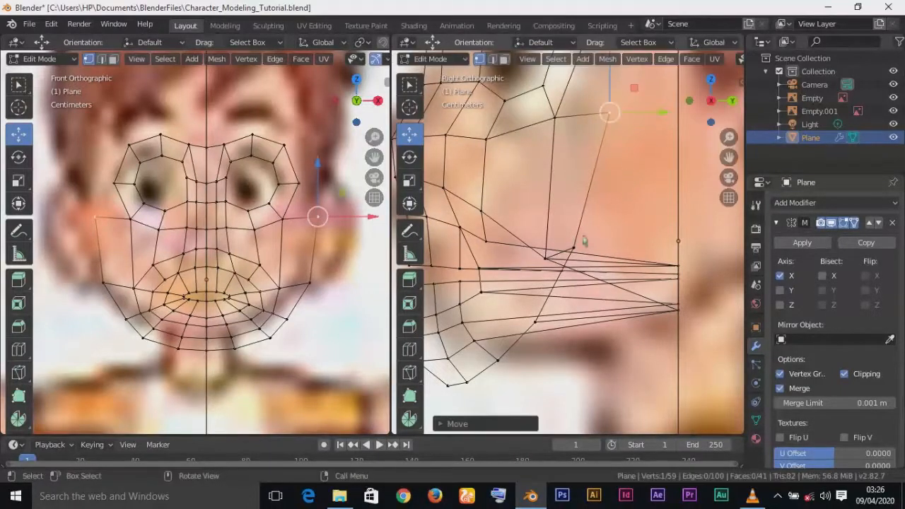
Step: Move the vertex just inside the outer jaw corner forward along Y until it sits slightly ahead of the jaw corner vertex
left_click(134, 292)
left_click(143, 322)
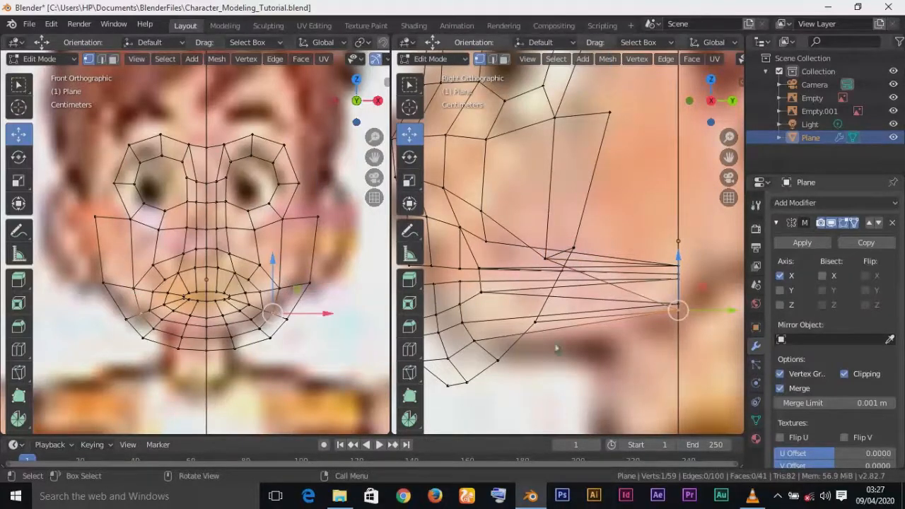
key("g")
key("y")
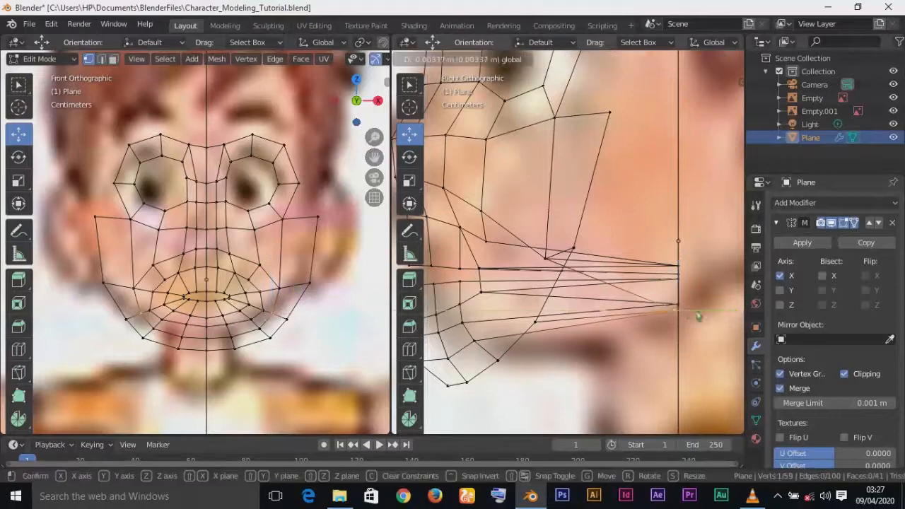
left_click(557, 334)
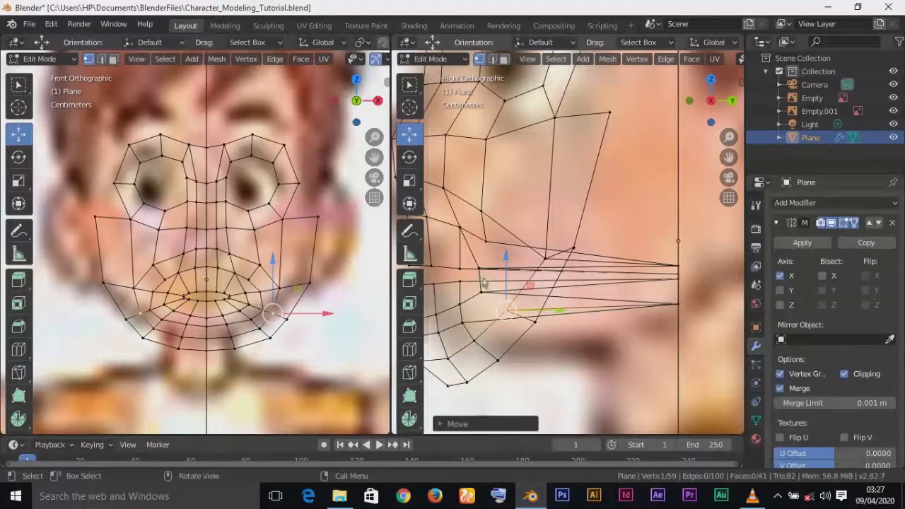
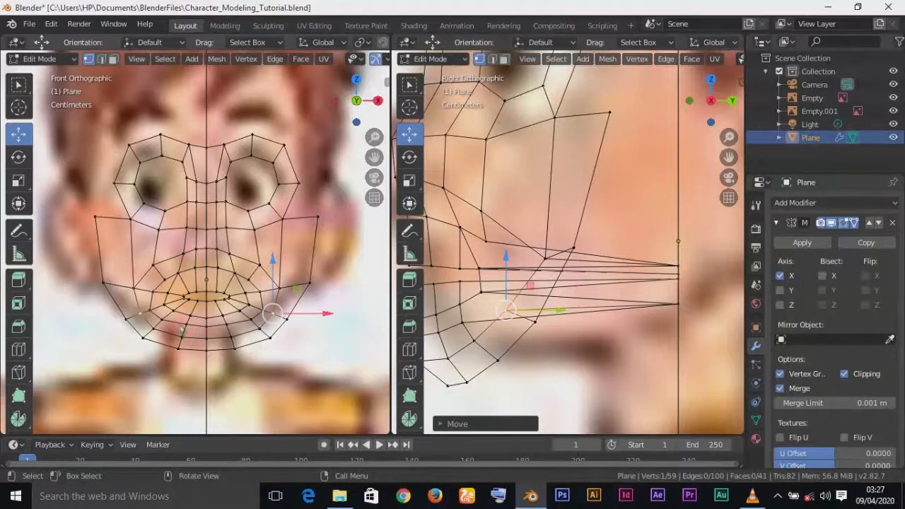
key("ctrl+z")
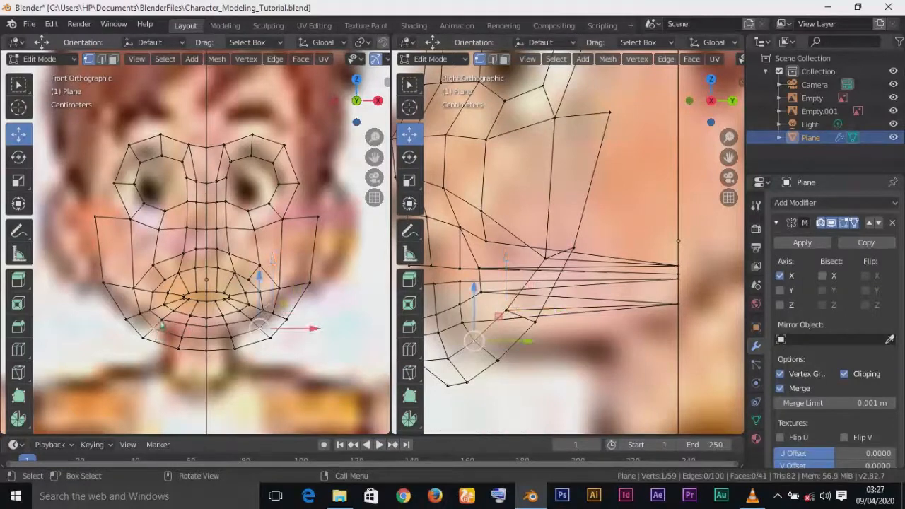
Step: Move the next vertex inward on the lower cheek, toward the mouth, forward along Y by about 0.16 m
left_click(162, 322)
left_click(134, 296)
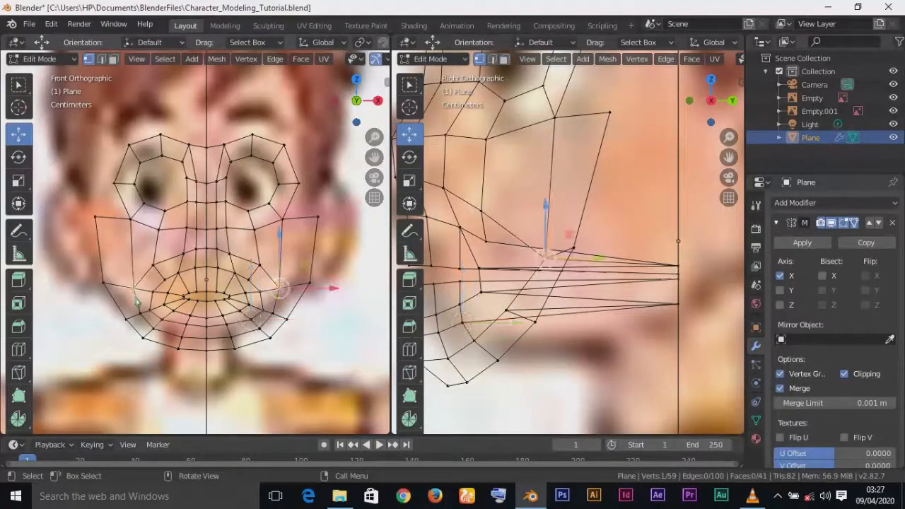
left_click(141, 316)
left_click(154, 328)
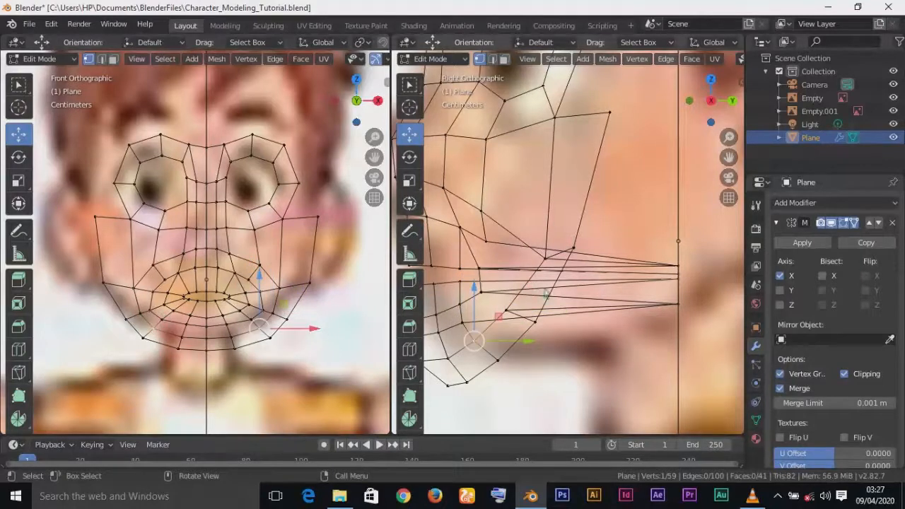
left_click(689, 311)
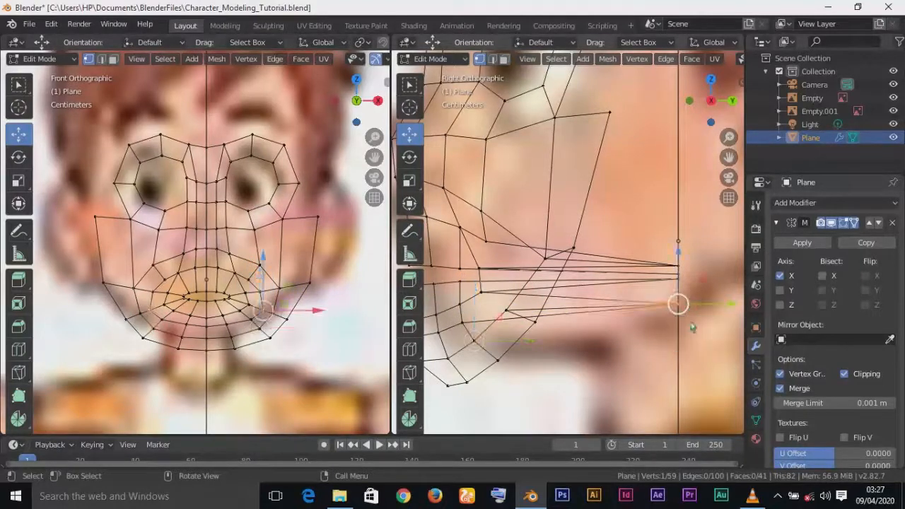
middle_click_drag(684, 354, 673, 351, "shift")
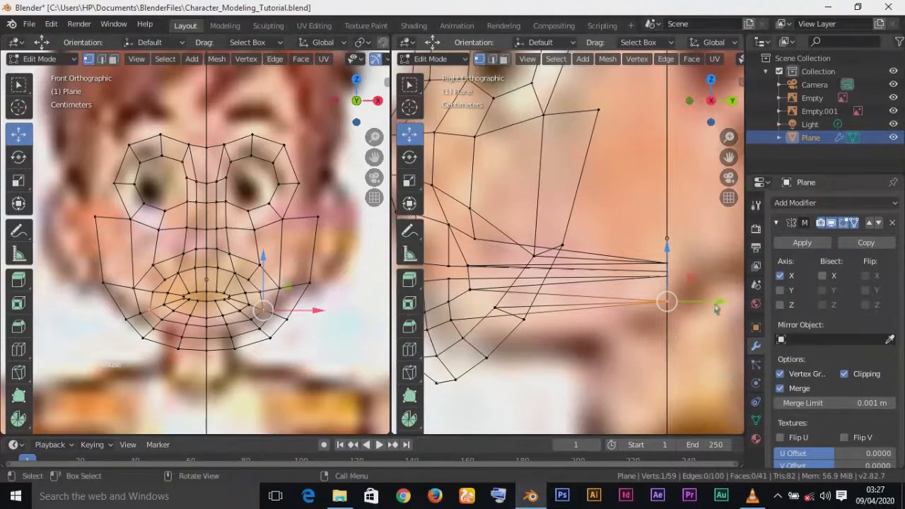
key("g")
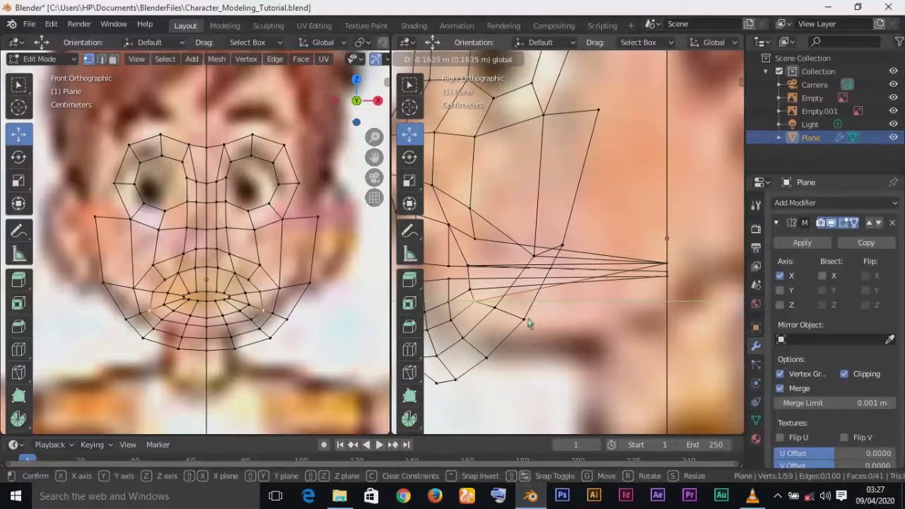
left_click(532, 324)
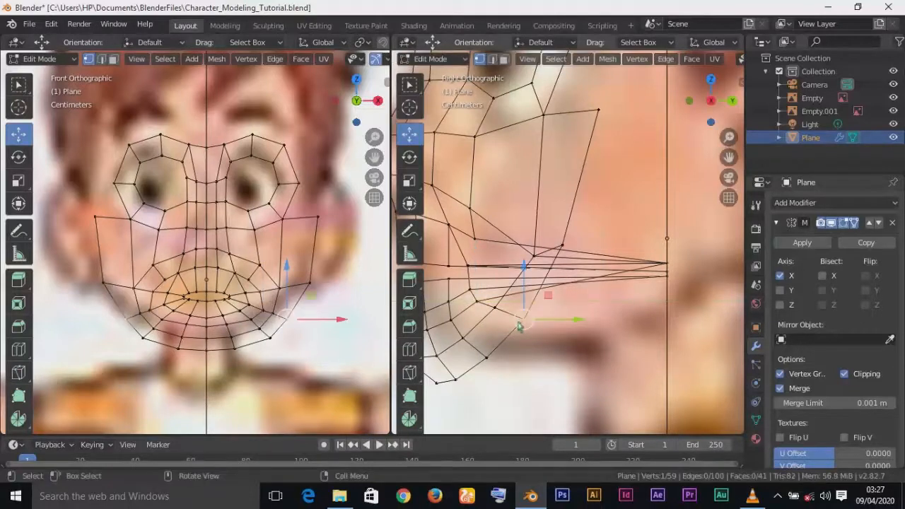
Step: Move the lower-lip vertex near the mouth corner forward along Y to just behind the other lip vertices
left_click(667, 277)
middle_click_drag(629, 329, 621, 356, "shift")
scroll(621, 355, "down", 2)
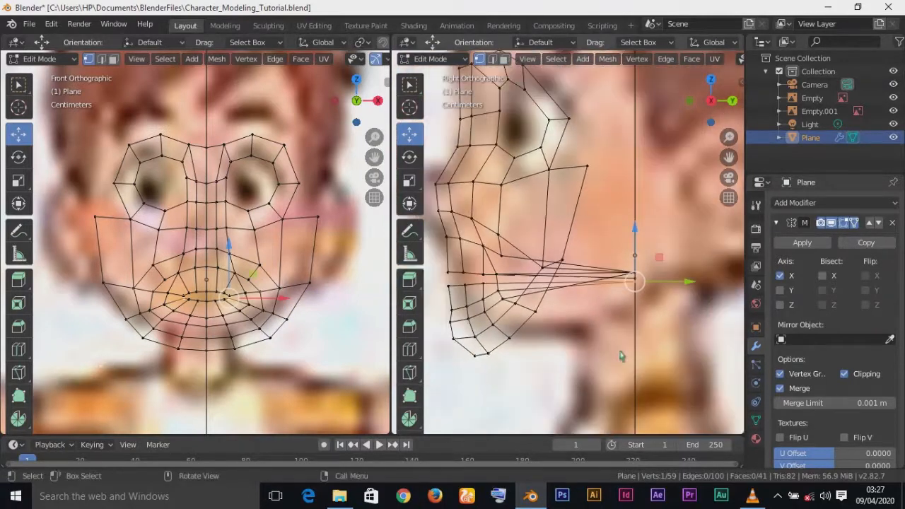
left_click_drag(696, 285, 573, 297)
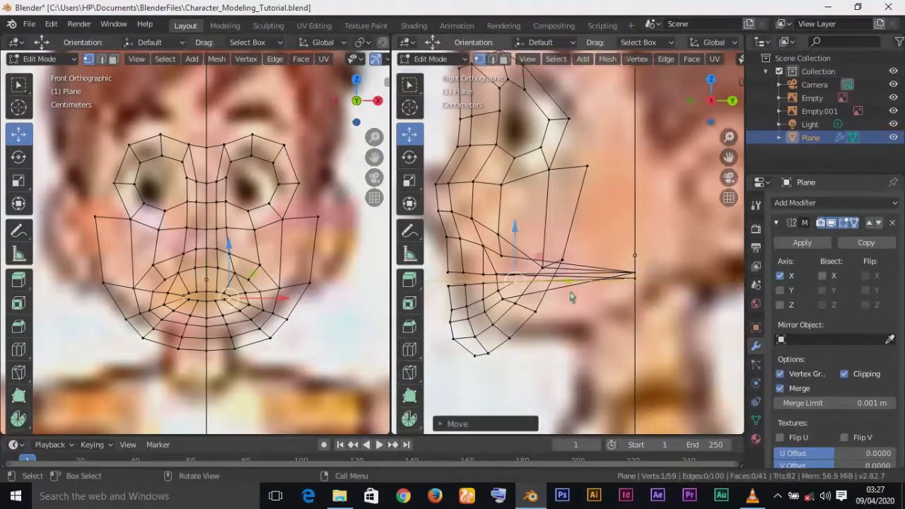
Step: Move the mouth-corner vertex forward along Y by about 0.15 m, close to the neighbouring lower-lip vertex
scroll(573, 297, "up", 2)
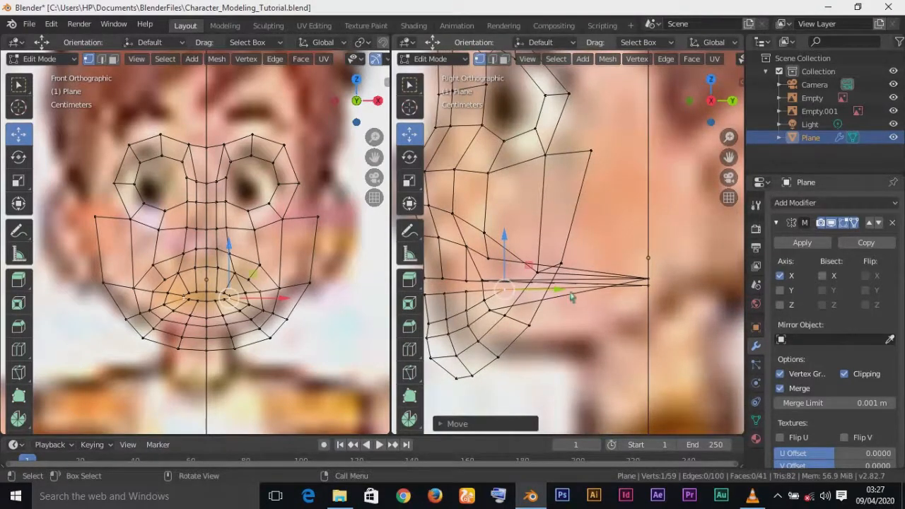
middle_click_drag(571, 297, 603, 305, "shift")
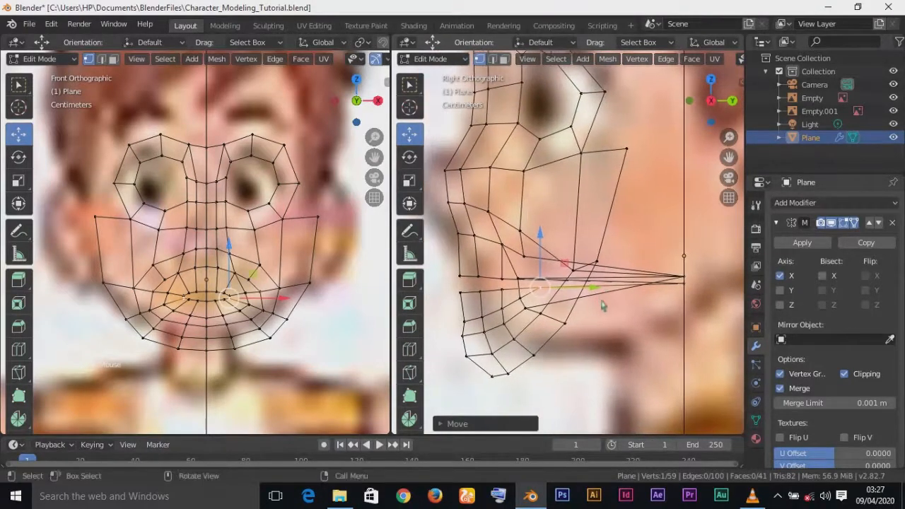
left_click(691, 295)
left_click_drag(736, 285, 582, 296)
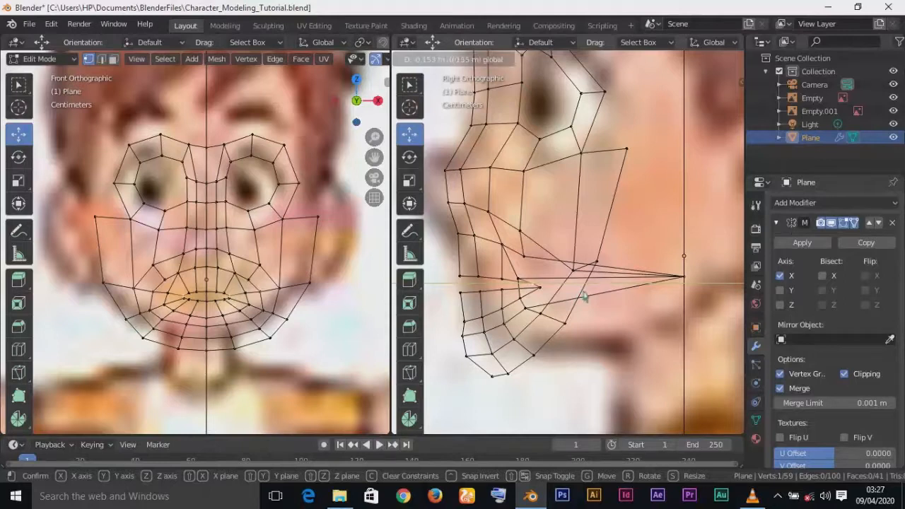
left_click_drag(584, 297, 583, 299)
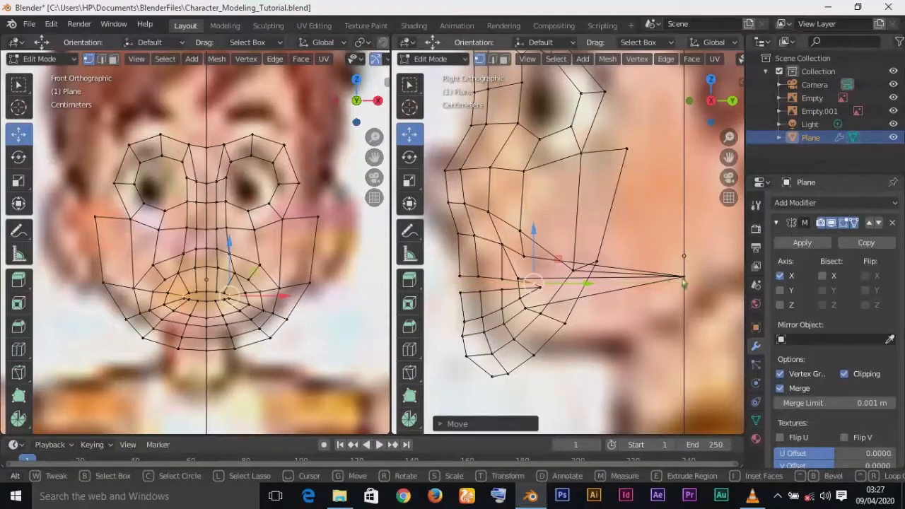
Step: Move the remaining flat vertex, outside the mouth corner on the cheek, forward along Y by about 0.13 m
left_click(683, 280)
middle_click_drag(719, 314, 694, 326, "shift")
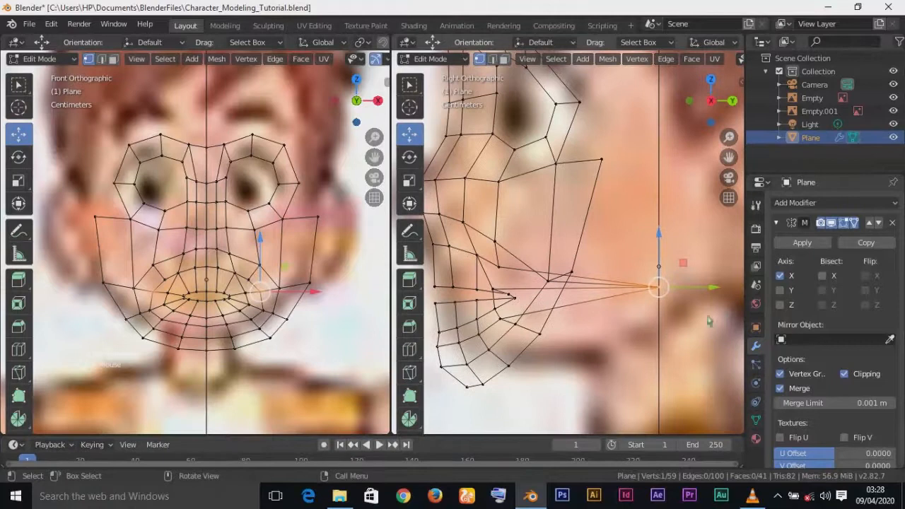
key("g")
key("y")
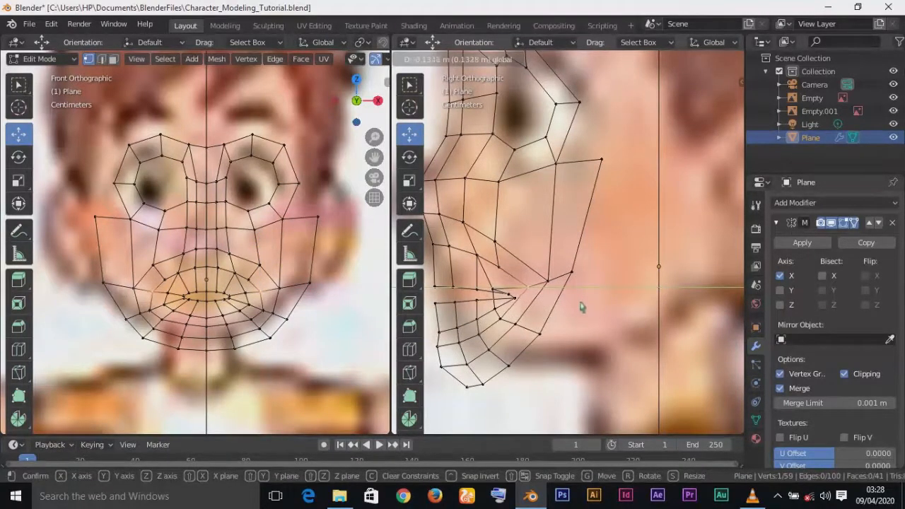
left_click(582, 307)
scroll(581, 307, "down", 2)
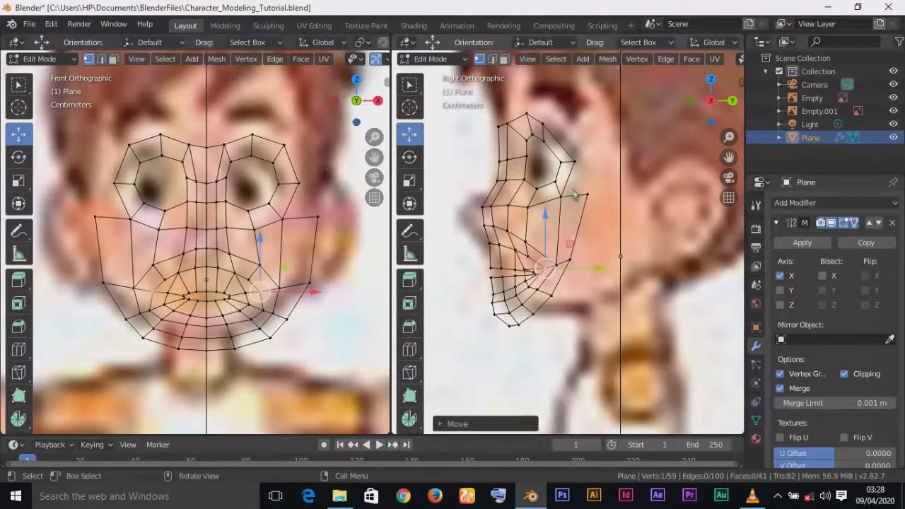
Step: Leave Edit Mode and show the side viewport in solid shading, viewing the face mesh at an angle
key("Tab")
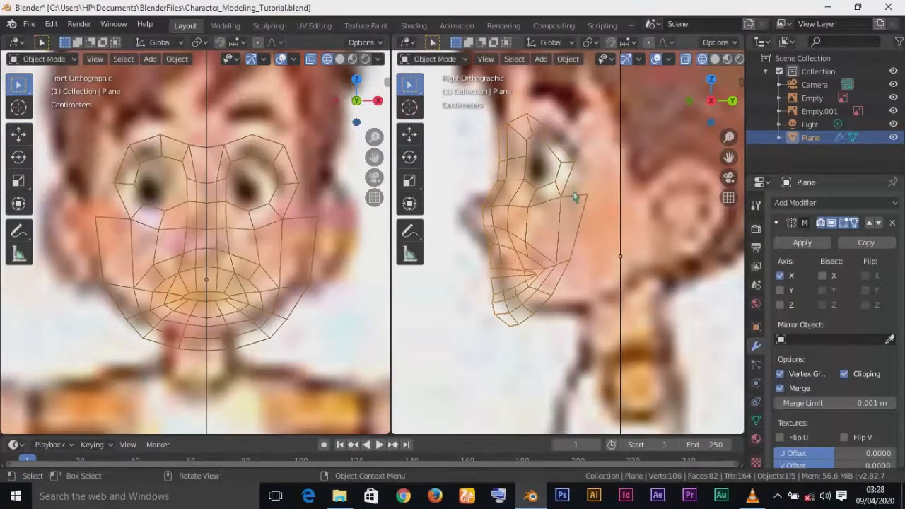
key("z")
left_click(657, 206)
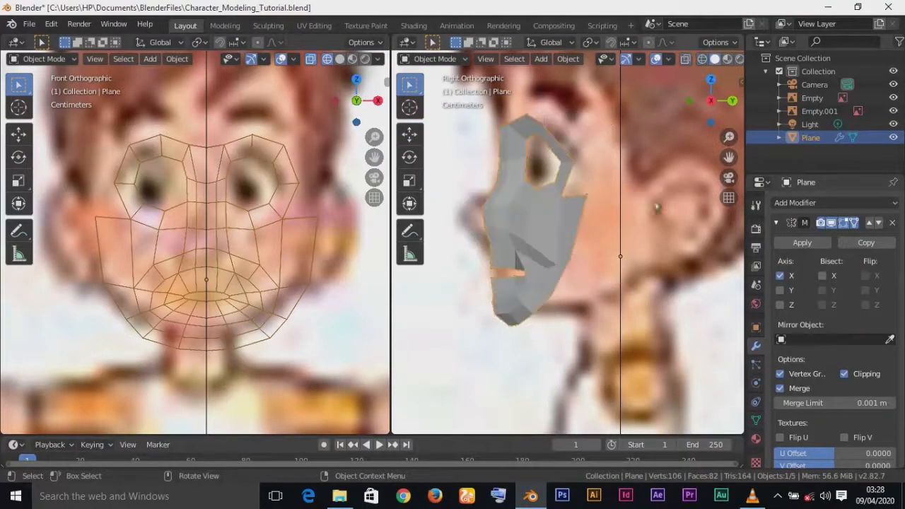
middle_click_drag(520, 266, 676, 304)
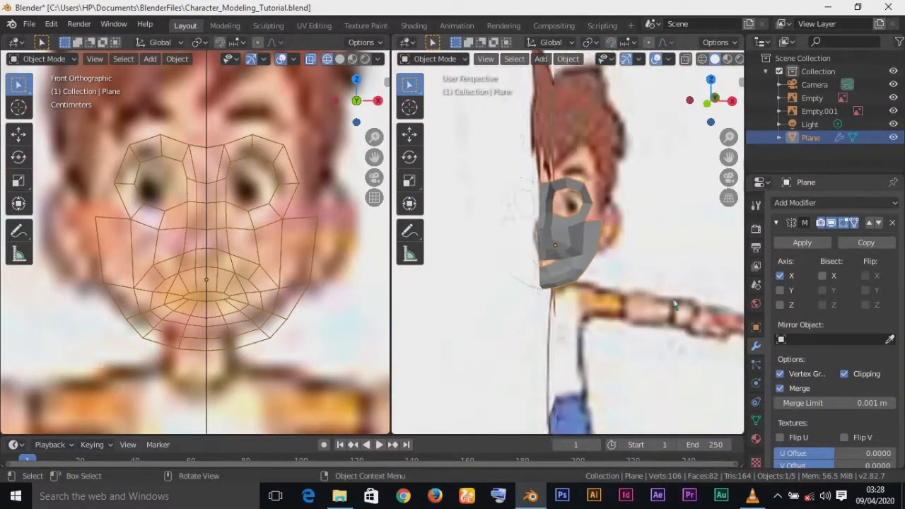
Step: Hide the front and side reference images, Empty and Empty.001, leaving only the face mesh in view
left_click(631, 323)
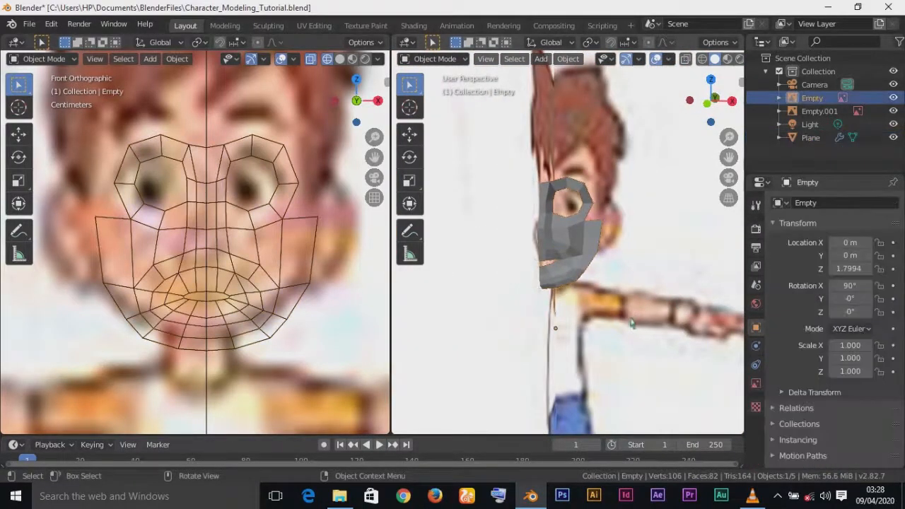
key("h")
scroll(631, 323, "down", 4)
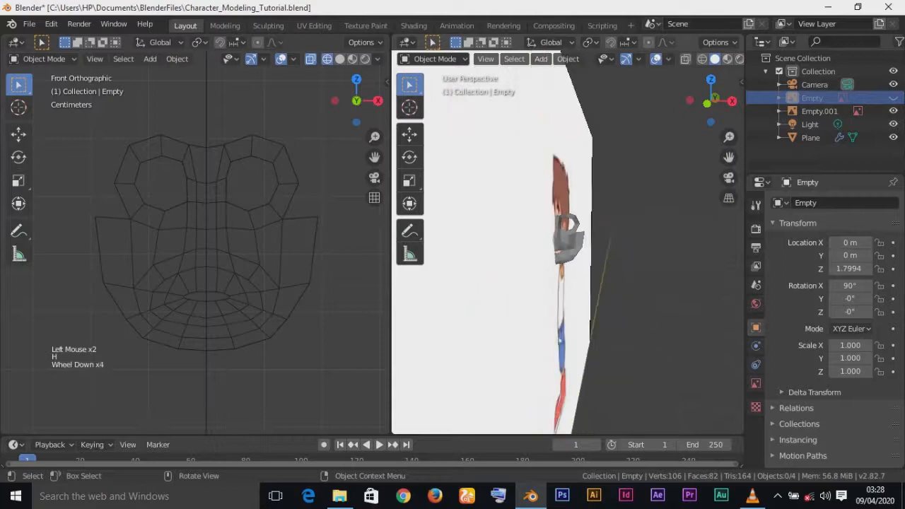
left_click(523, 350)
key("h")
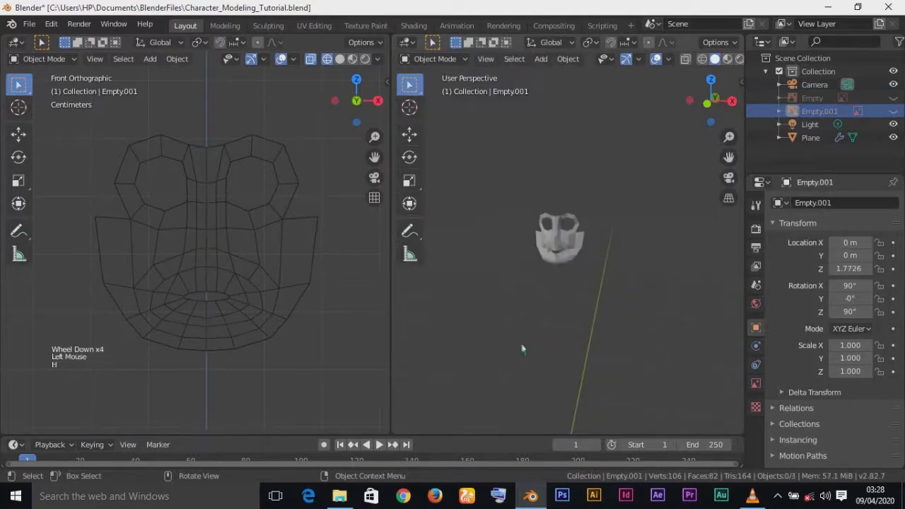
Step: Examine the solid face mesh from the front and from a three-quarter angle
key("KP_1")
scroll(579, 316, "down", 2)
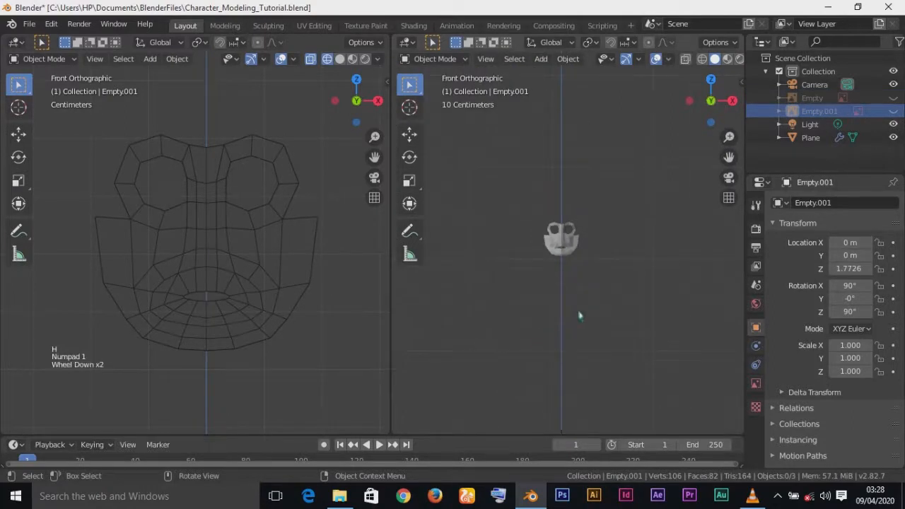
scroll(579, 316, "up", 10)
scroll(579, 316, "up", 1)
middle_click_drag(578, 317, 636, 385, "shift")
scroll(687, 354, "down", 2)
scroll(683, 355, "up", 2)
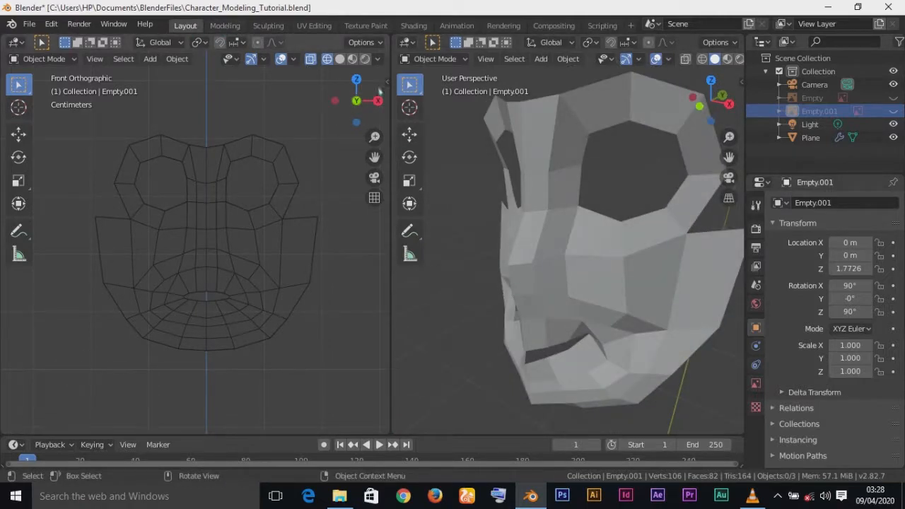
Step: Join the two viewports into one, keeping the solid perspective view and removing the wireframe front view
right_click(392, 105)
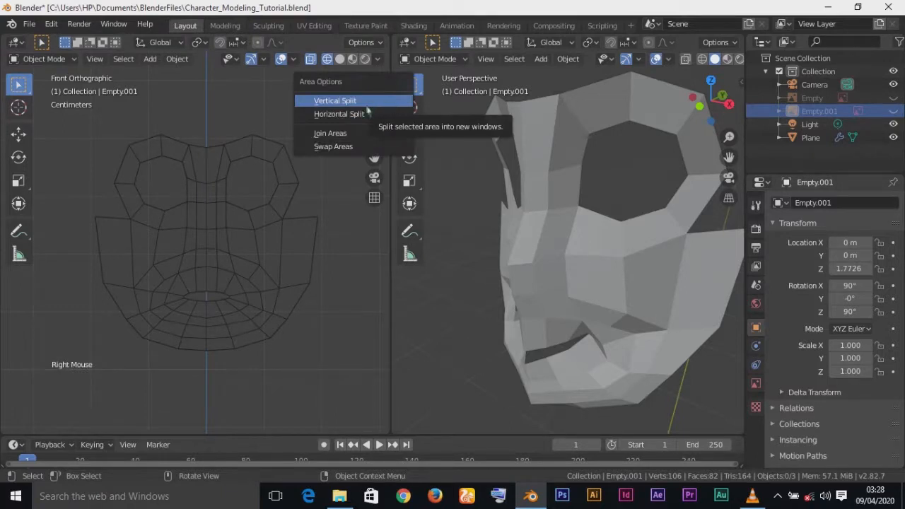
left_click(357, 135)
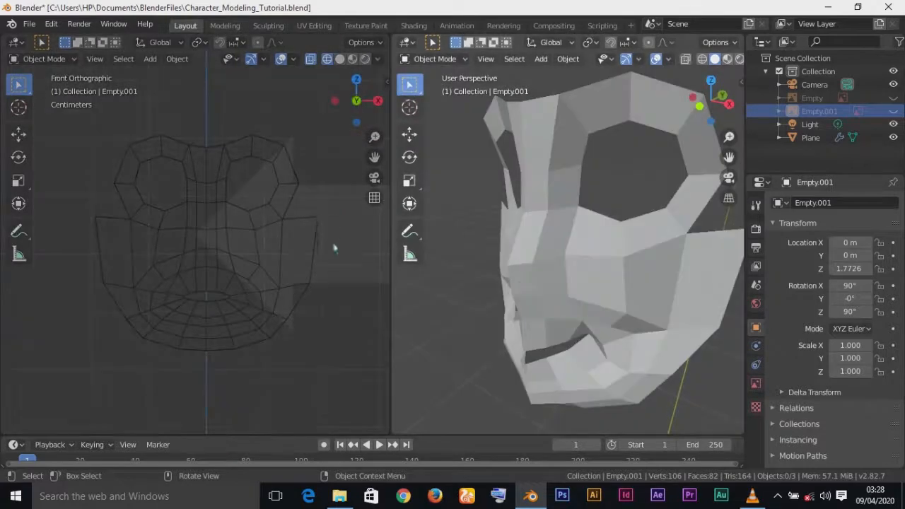
left_click(335, 237)
scroll(363, 229, "down", 5)
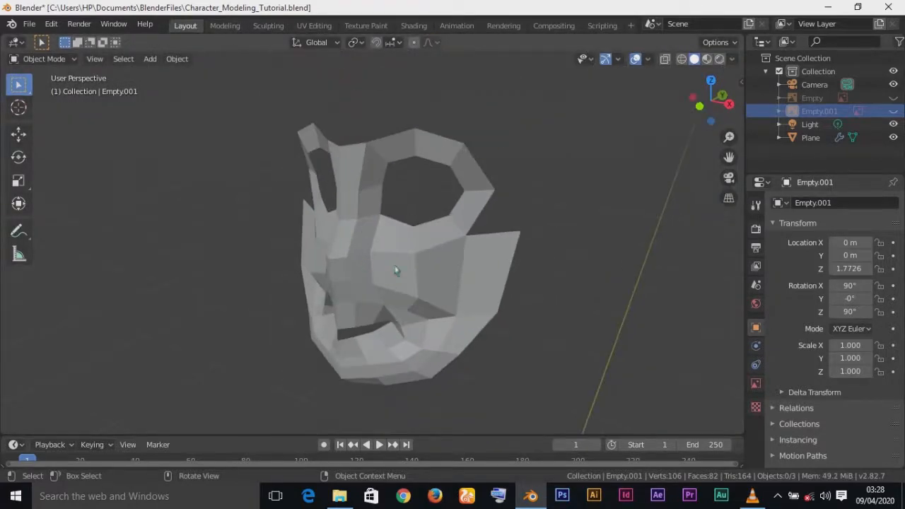
middle_click_drag(395, 270, 374, 235, "shift")
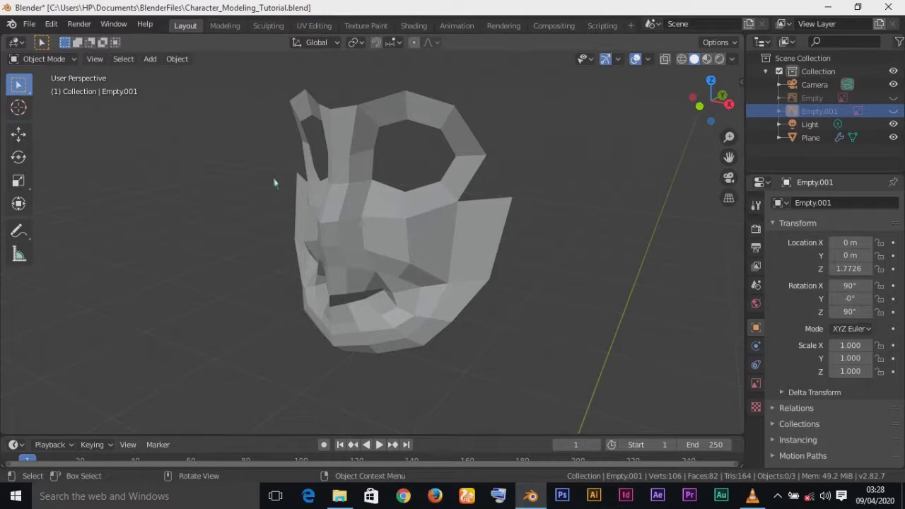
Step: Apply Shade Smooth to the face mesh
left_click(419, 245)
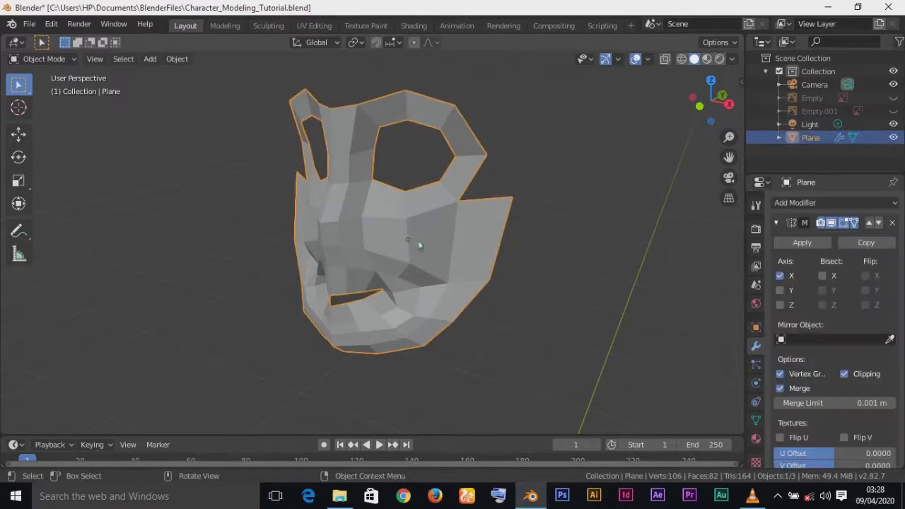
right_click(363, 223)
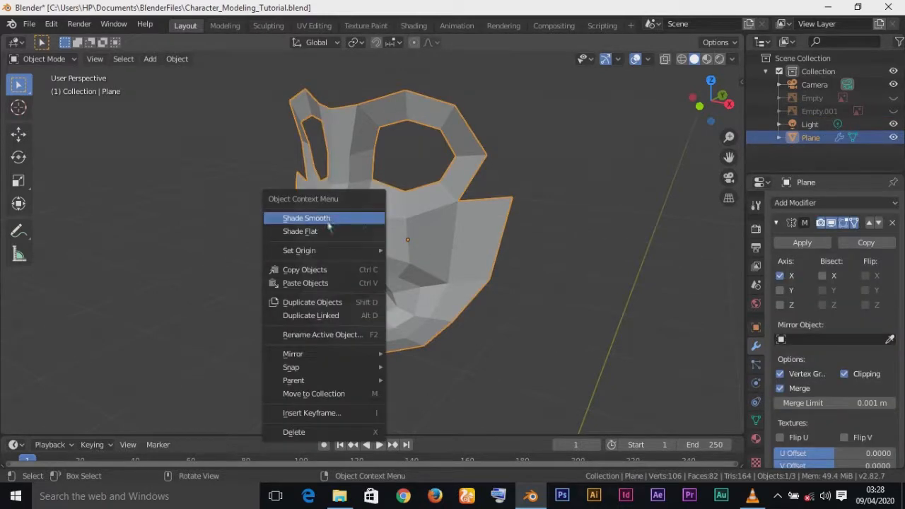
left_click(329, 221)
middle_click_drag(431, 284, 391, 323)
scroll(391, 323, "up", 2)
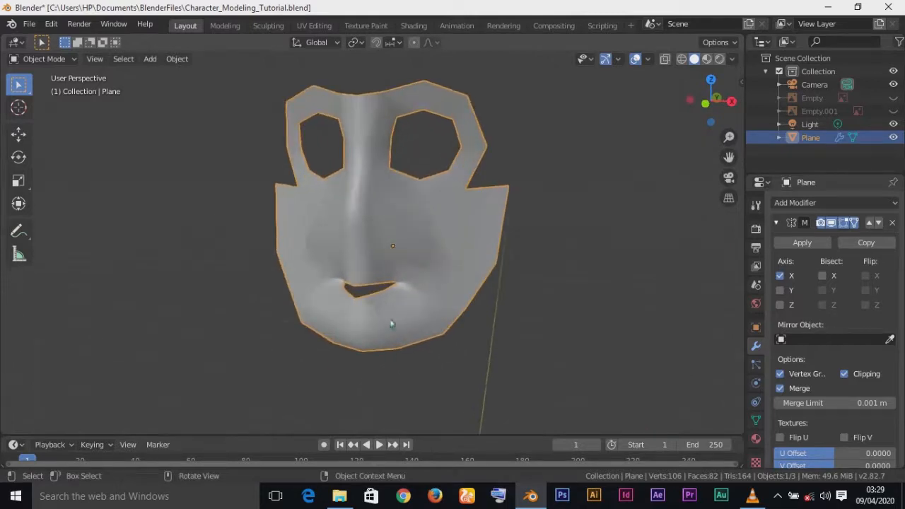
Step: In Edit Mode, move the lip vertex beside the mouth's midline forward along Y by about 0.015 m
key("Tab")
scroll(396, 316, "up", 2)
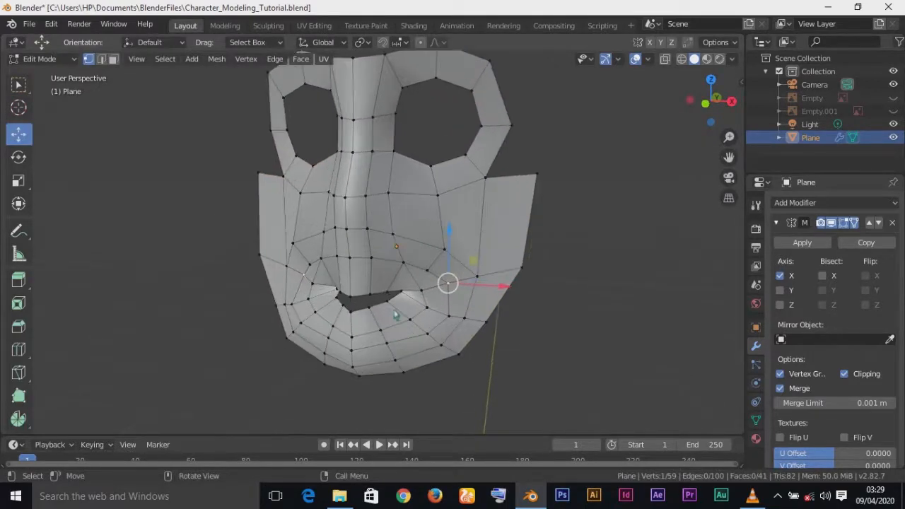
middle_click_drag(394, 316, 305, 320, "shift")
middle_click_drag(302, 287, 336, 265)
key("g")
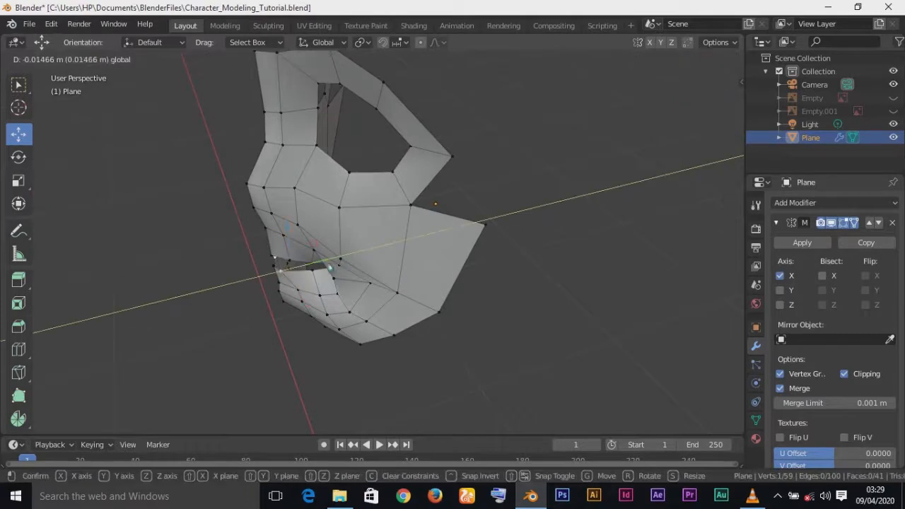
left_click(280, 271)
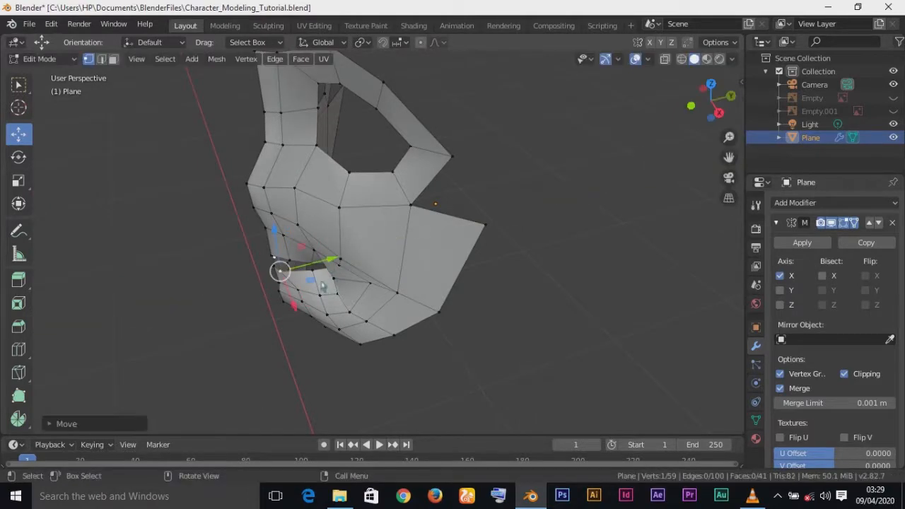
Step: In the right orthographic view, fine-tune the upper-lip vertex beside the midline along Y to sit just behind the centre lip vertex
left_click(319, 294)
middle_click_drag(288, 274, 421, 283)
middle_click_drag(357, 312, 307, 282)
middle_click_drag(294, 244, 332, 306)
left_click_drag(341, 249, 335, 251)
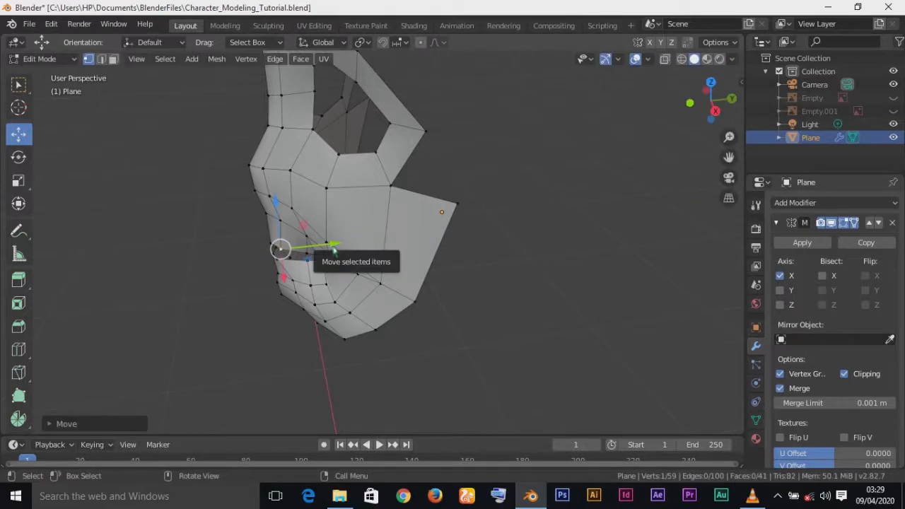
key("KP_3")
scroll(335, 223, "up", 5)
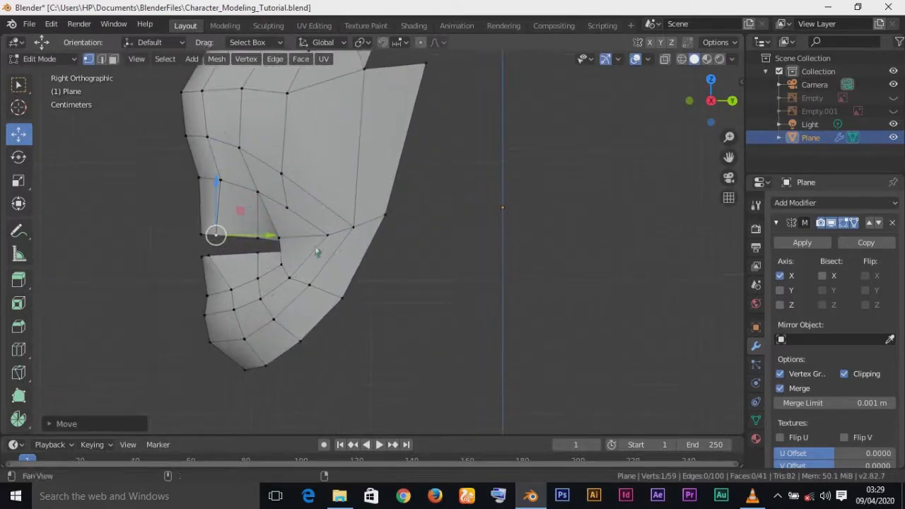
left_click_drag(322, 264, 337, 283)
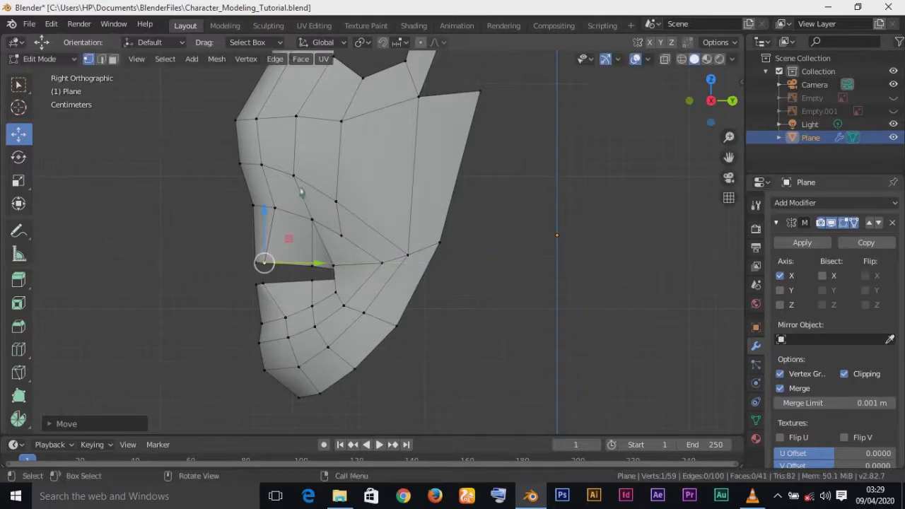
Step: Move the next upper-lip vertex toward the mouth corner forward along Y by about 0.026 m
left_click(295, 177)
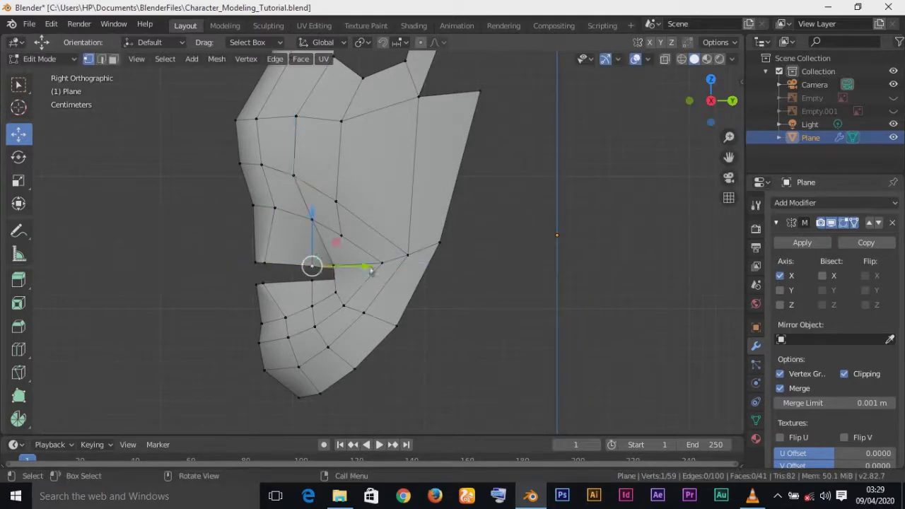
left_click_drag(371, 271, 346, 276)
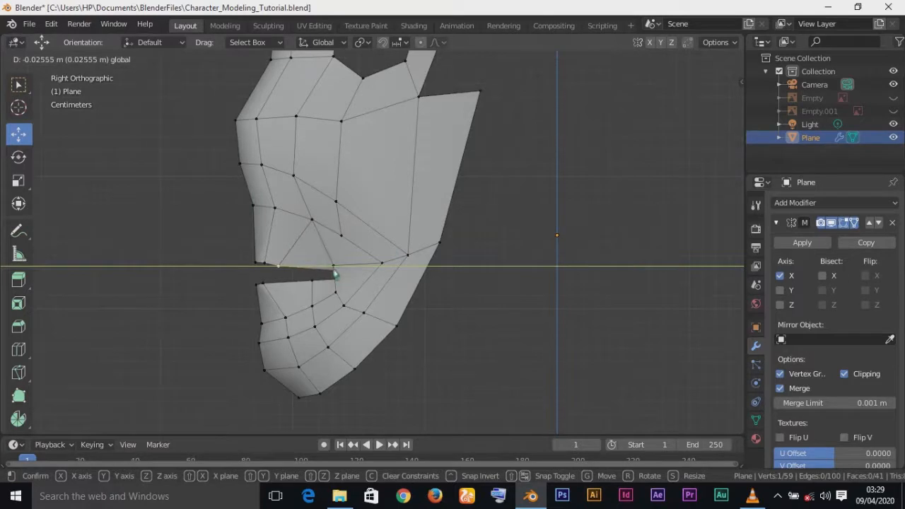
left_click_drag(335, 274, 336, 275)
middle_click_drag(335, 275, 426, 304)
left_click_drag(418, 277, 424, 277)
Step: Return to the front orthographic view of the mouth and save the file
middle_click_drag(425, 277, 556, 235)
left_click(489, 299)
key("KP_1")
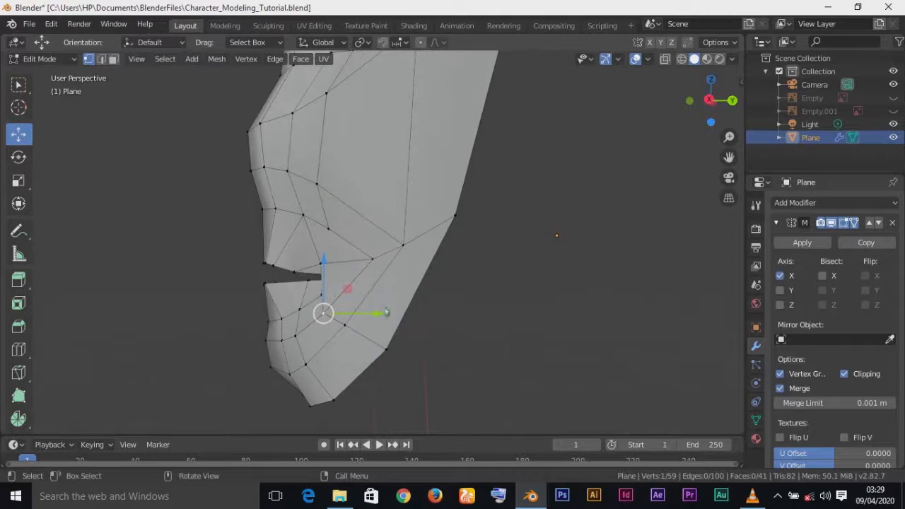
middle_click_drag(383, 317, 420, 293)
key("KP_1")
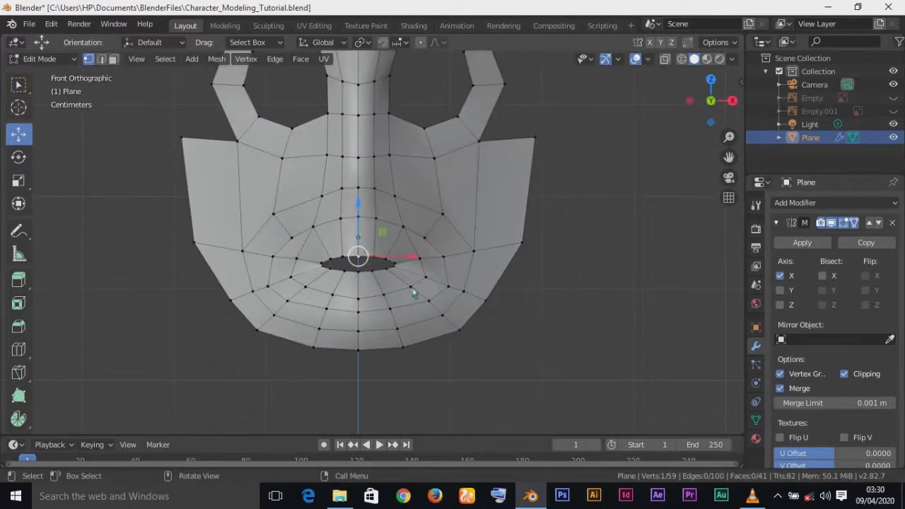
key("ctrl+s")
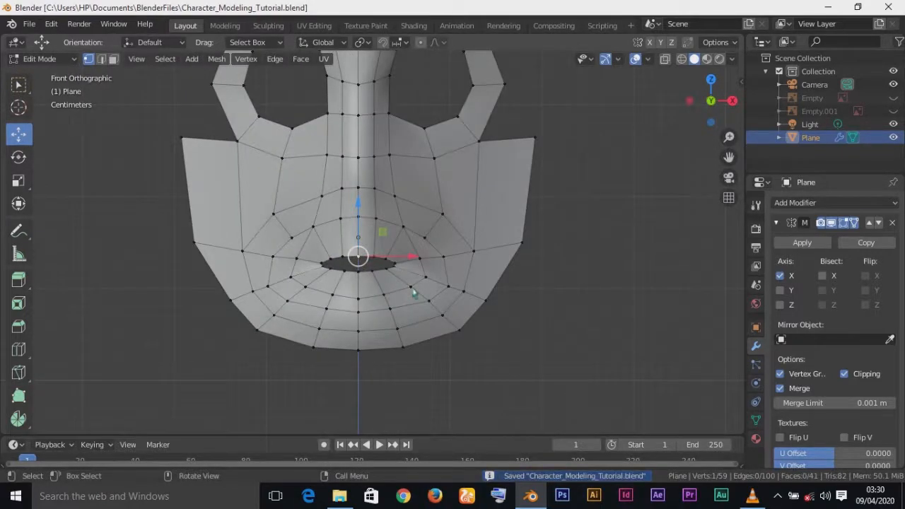
Step: Try to move the upper-lip vertex beside the midline along Y, and undo the move
scroll(414, 293, "up", 5)
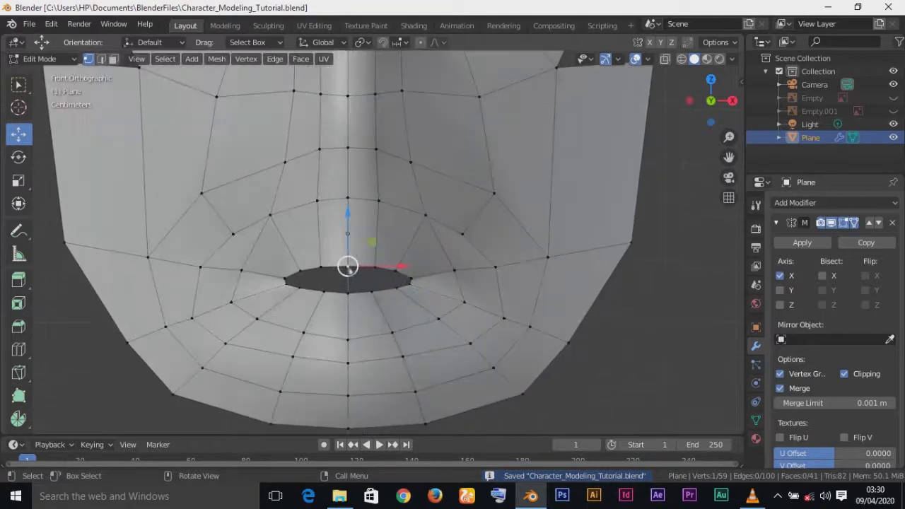
left_click(320, 272)
middle_click_drag(408, 313, 283, 338)
left_click_drag(296, 280, 289, 281)
middle_click_drag(295, 288, 483, 361)
key("ctrl+z")
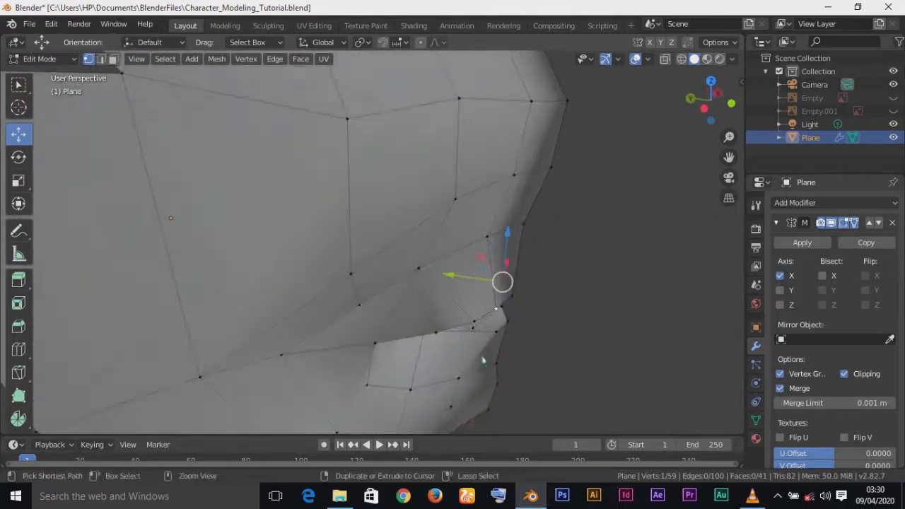
Step: Move the upper-lip vertex beside the midline slightly back along Y and compare its position in the right orthographic view
middle_click_drag(471, 327, 515, 331)
left_click(502, 289)
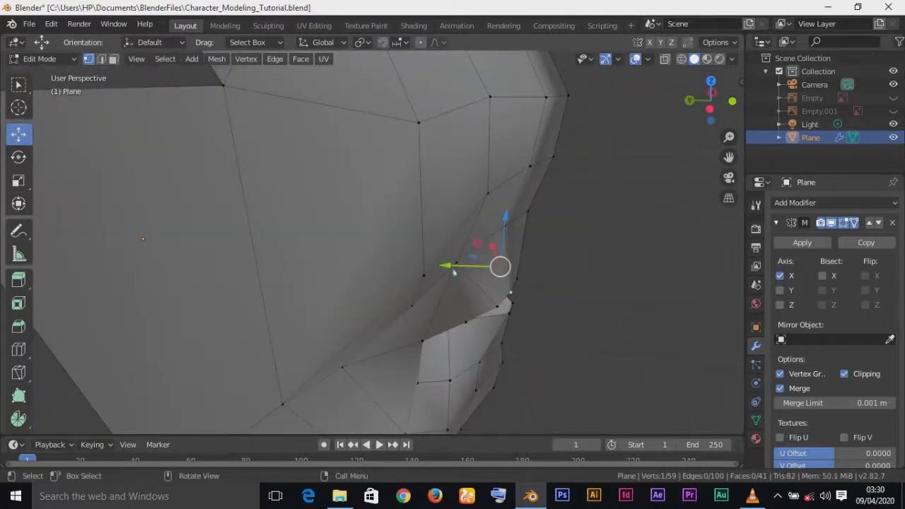
left_click_drag(450, 269, 449, 272)
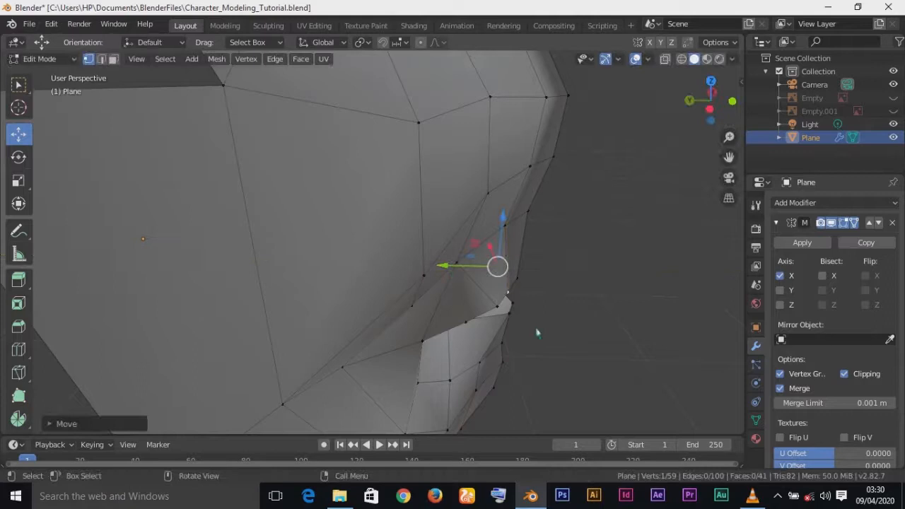
key("KP_3")
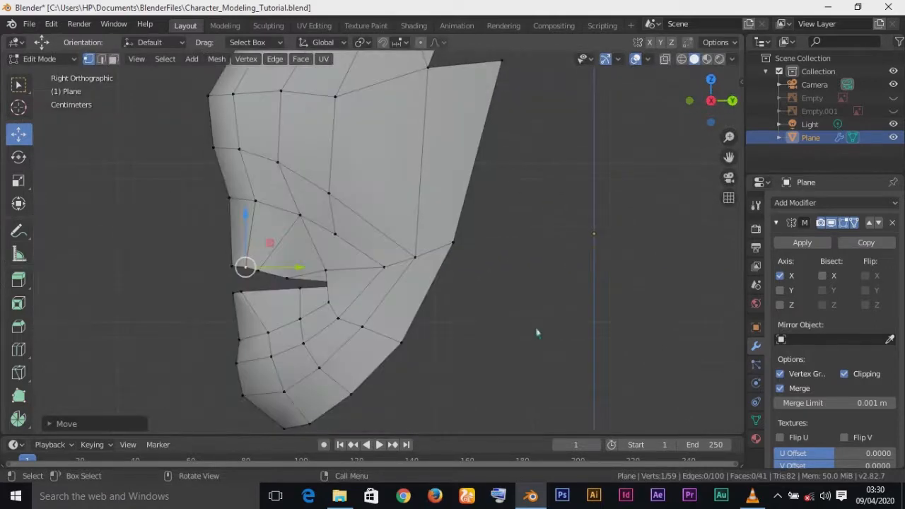
key("ctrl+z")
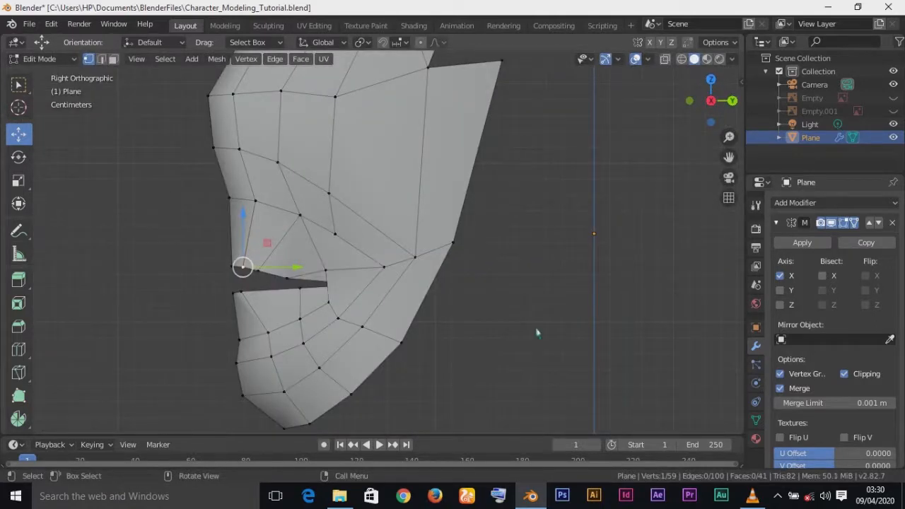
key("ctrl+shift+z")
Step: Switch to wireframe shading and nudge the upper-lip vertex beside the midline slightly forward along Y
key("z")
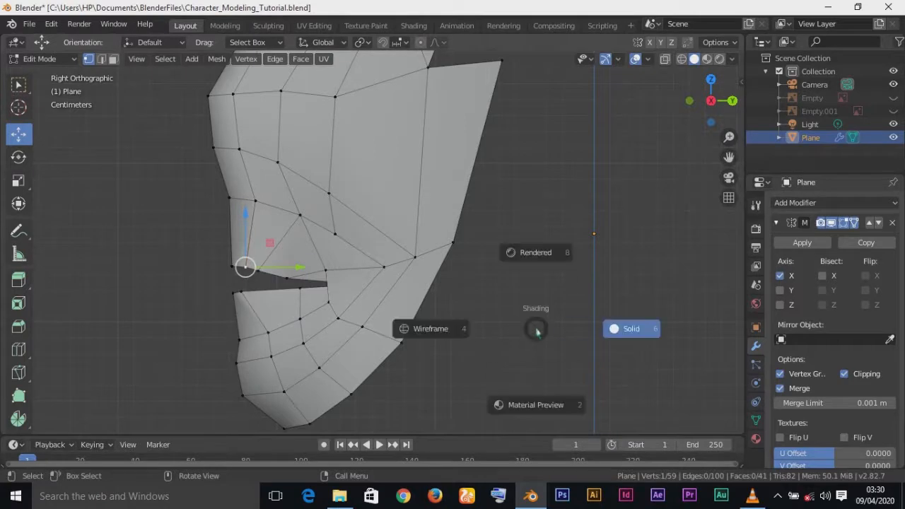
left_click(450, 334)
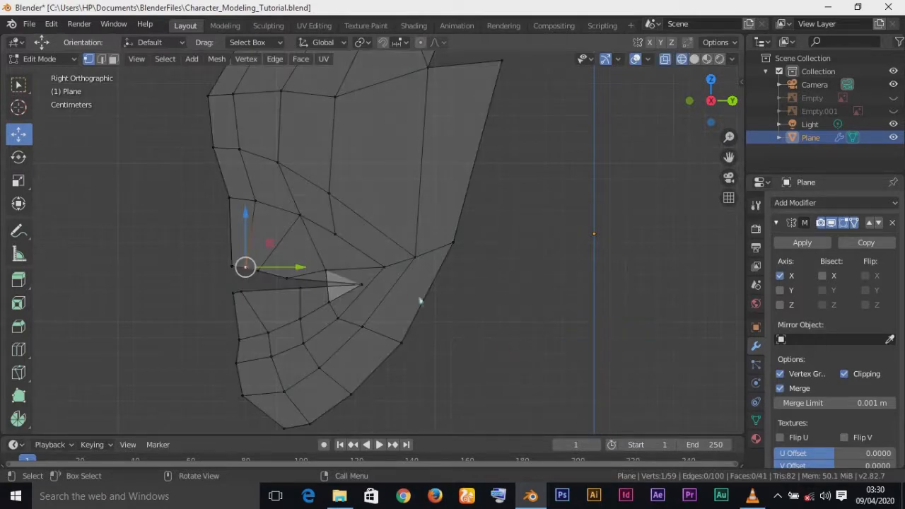
scroll(420, 302, "up", 5)
middle_click_drag(381, 297, 563, 250, "shift")
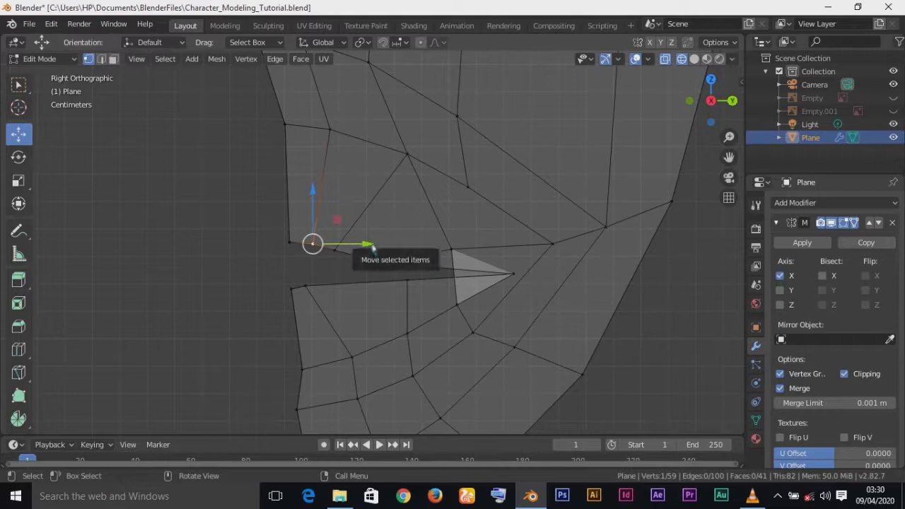
left_click_drag(371, 246, 372, 263)
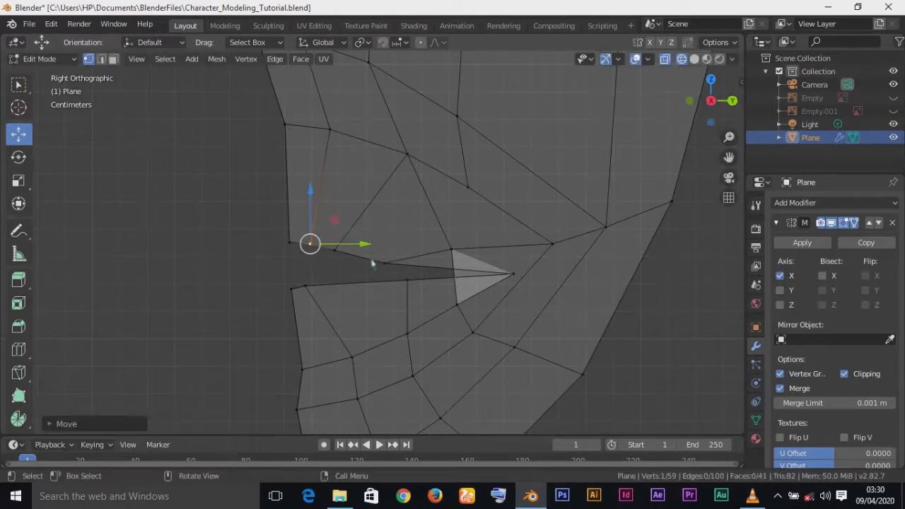
Step: Adjust the next upper-lip vertices from the midline toward the mouth corner along Y, following the lip's curve
left_click(346, 262)
left_click_drag(391, 253, 382, 259)
middle_click_drag(384, 299, 673, 318)
left_click(441, 265)
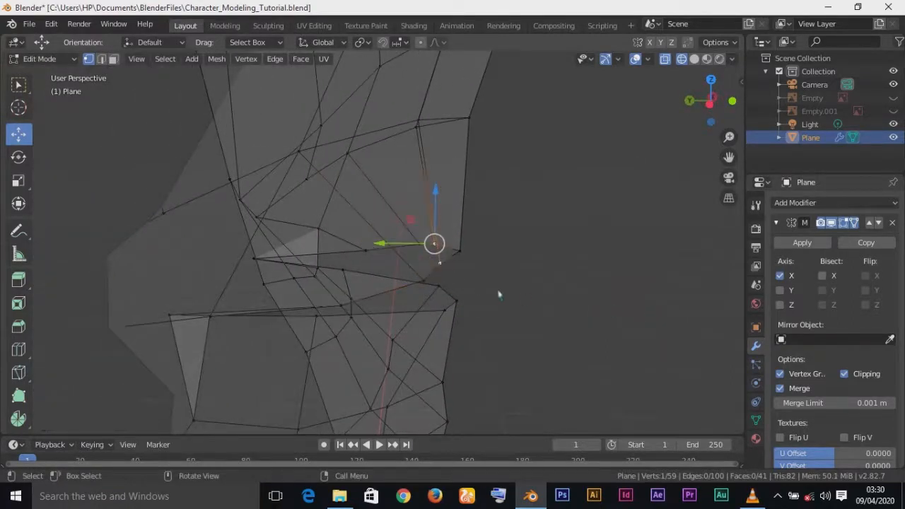
left_click_drag(406, 246, 383, 254)
Step: Adjust the upper-lip vertices nearest the mouth corner along Y and return to solid shading
left_click(382, 255)
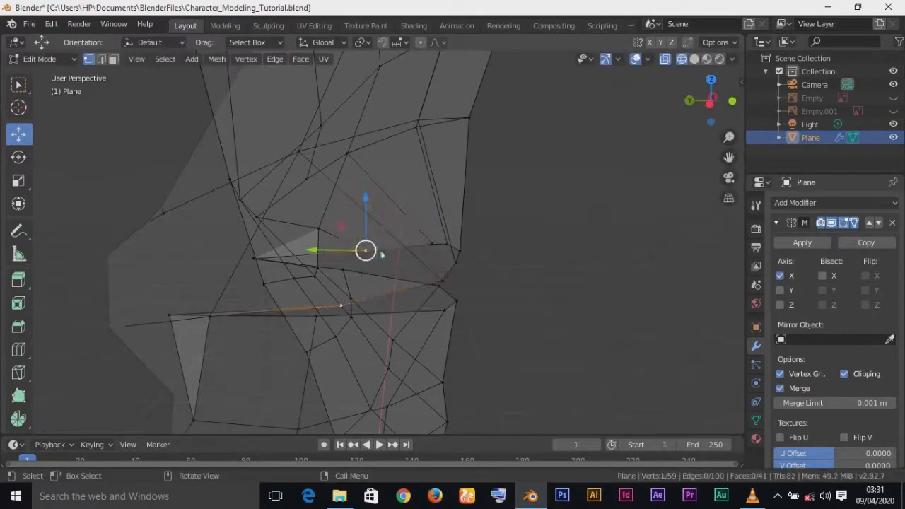
left_click(445, 283)
left_click_drag(380, 247, 386, 251)
middle_click_drag(424, 297, 391, 267)
middle_click_drag(537, 303, 586, 333)
left_click_drag(294, 261, 340, 261)
middle_click_drag(459, 327, 357, 295)
left_click(449, 292)
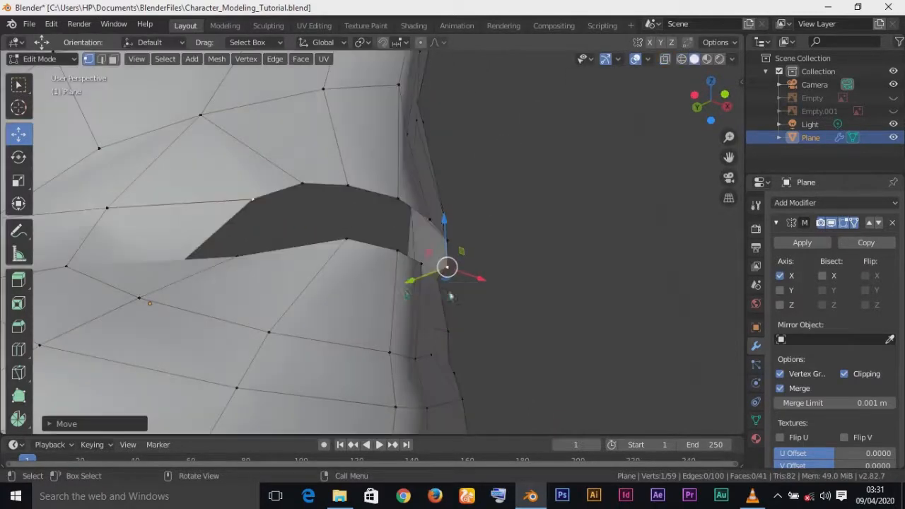
Step: Move the mouth-corner vertex forward along Y, closer to the rest of the lip line
key("KP_1")
middle_click_drag(406, 296, 437, 300)
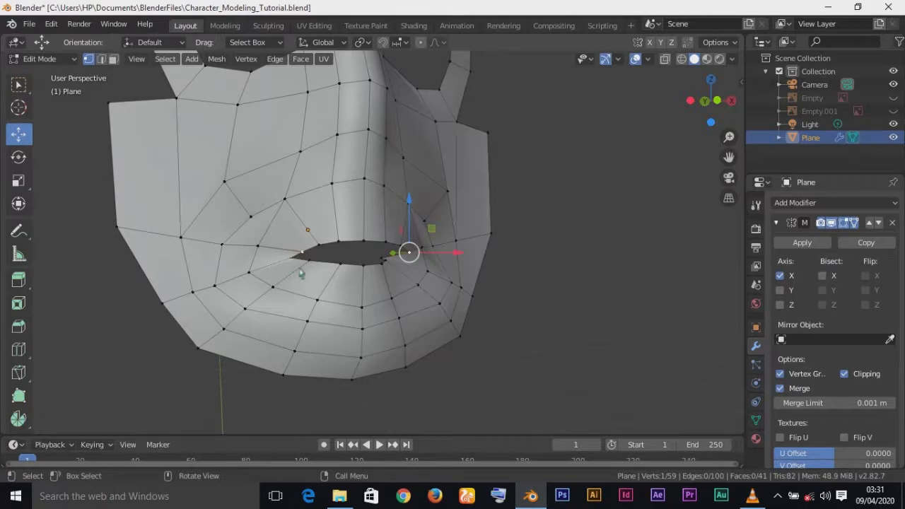
scroll(301, 274, "up", 3)
middle_click_drag(401, 280, 476, 295)
left_click_drag(565, 276, 556, 279)
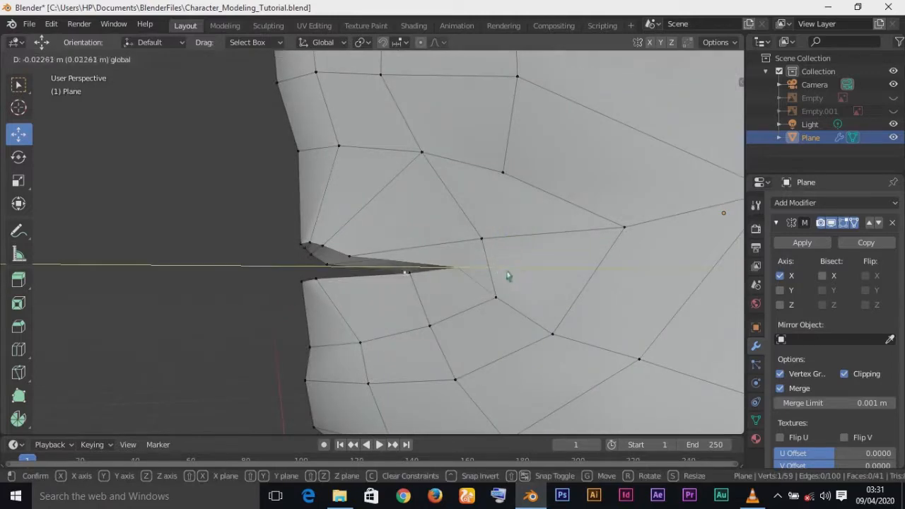
left_click_drag(468, 282, 469, 283)
scroll(468, 283, "down", 2)
scroll(469, 283, "up", 1)
middle_click_drag(470, 283, 535, 293)
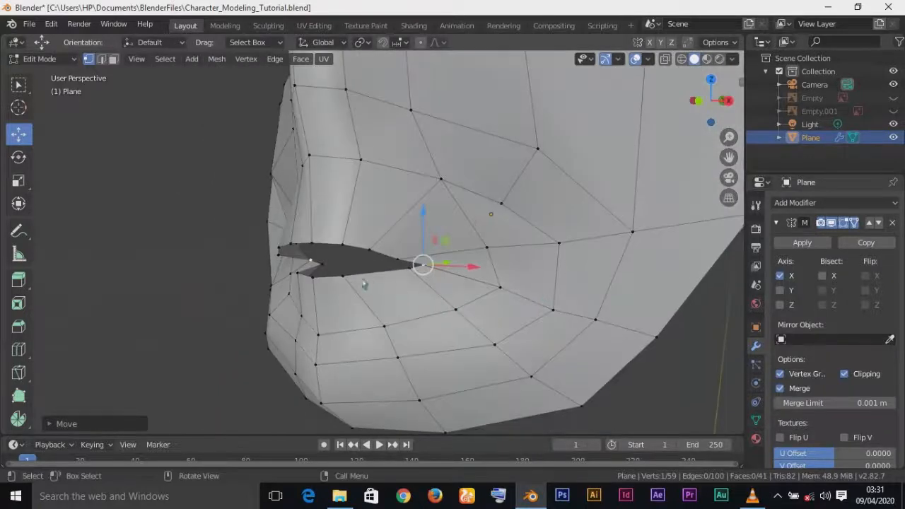
Step: Adjust the lower-lip vertex beside the midline along Y to round the lip when seen from below
middle_click_drag(346, 284, 414, 292)
left_click_drag(458, 276, 402, 281)
middle_click_drag(433, 316, 539, 366)
left_click_drag(373, 257, 374, 262)
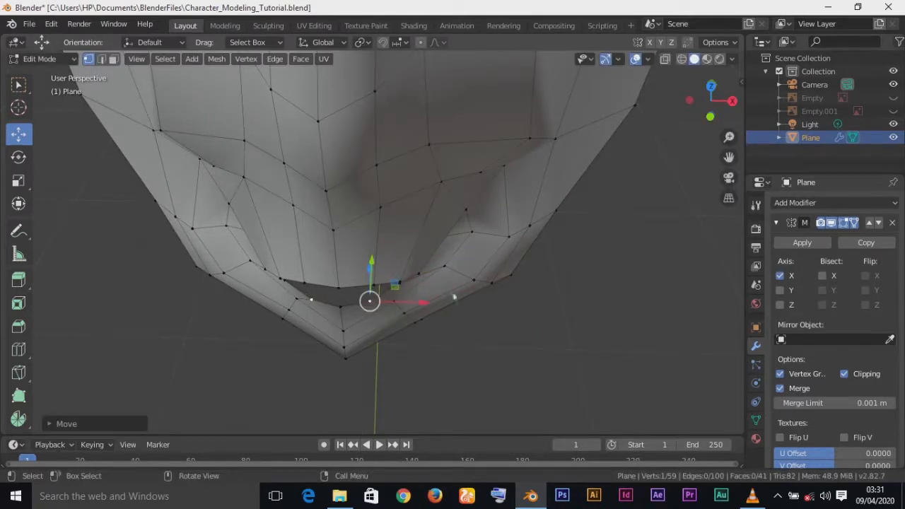
Step: Adjust the lower-lip vertex nearest the mouth corner along Y to continue the lip's curve
middle_click_drag(305, 324, 304, 313)
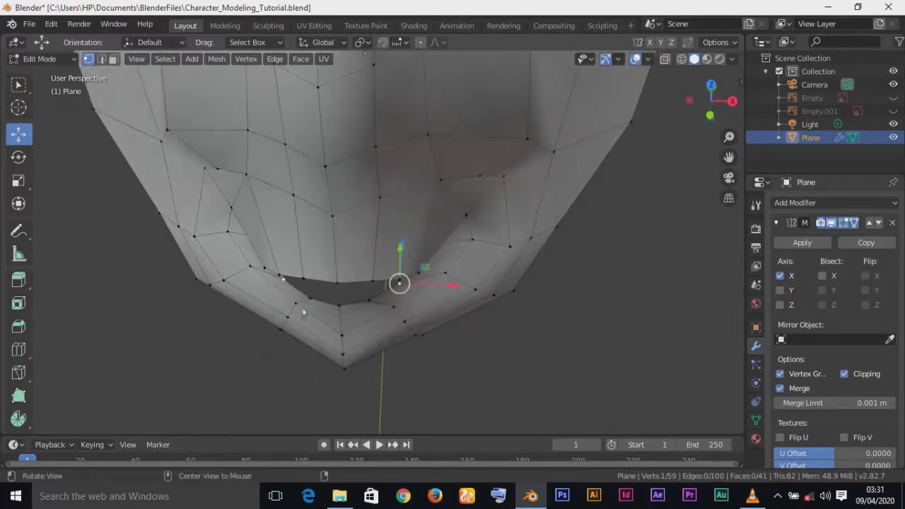
middle_click_drag(473, 215, 420, 251)
left_click_drag(414, 252, 408, 260)
middle_click_drag(412, 247, 393, 220)
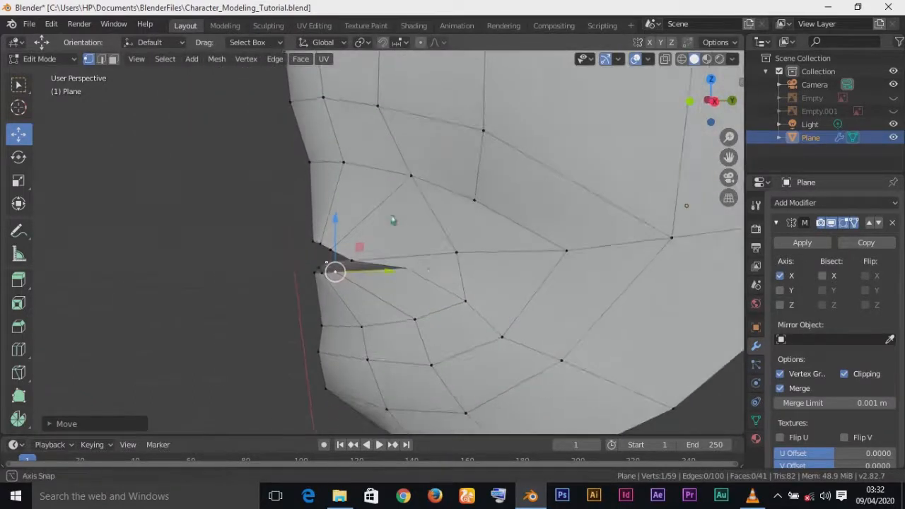
Step: Reposition the vertices around the mouth corner and the upper lip's centre vertex to smooth the lip profile
middle_click_drag(420, 276, 444, 265)
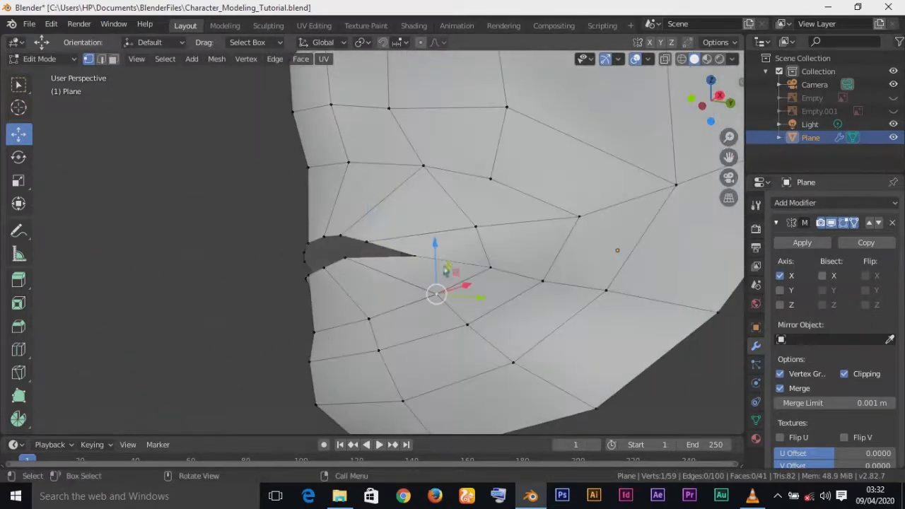
middle_click_drag(473, 287, 490, 347)
left_click_drag(459, 260, 426, 283)
middle_click_drag(426, 283, 388, 263)
left_click_drag(344, 241, 390, 317)
middle_click_drag(390, 317, 528, 324)
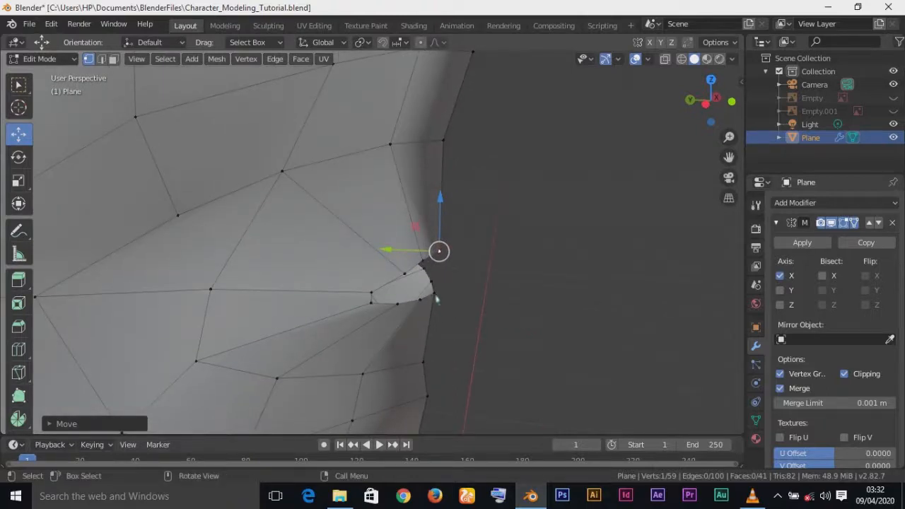
Step: Fine-tune the mouth-corner vertices along Y and return to the front orthographic view
left_click_drag(381, 296, 376, 293)
middle_click_drag(544, 364, 374, 351)
middle_click_drag(385, 297, 428, 289)
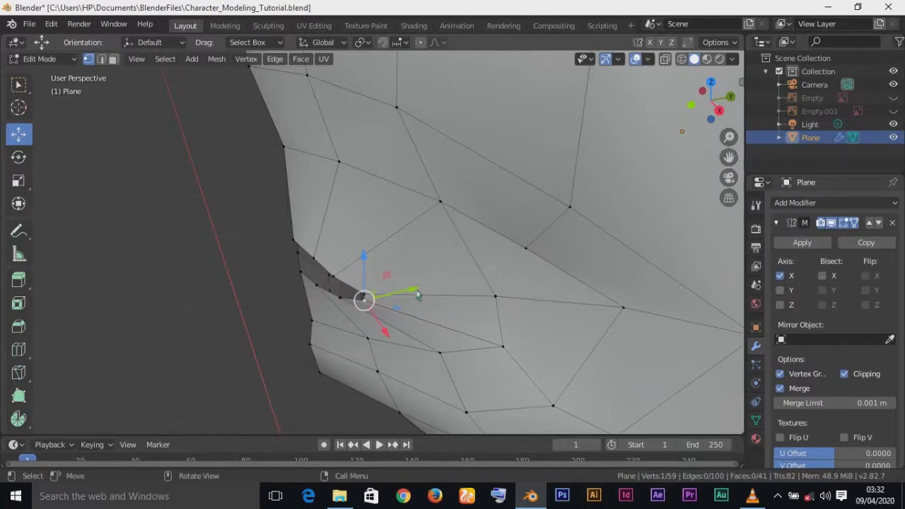
left_click_drag(418, 294, 422, 296)
key("KP_1")
scroll(422, 296, "down", 5)
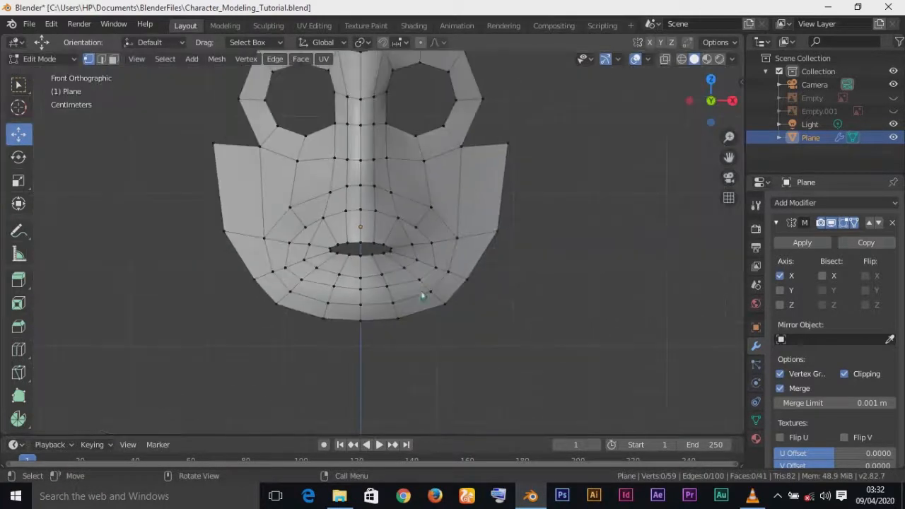
Step: Reposition the vertices just outside the mouth corner to round the area beside the lips
middle_click_drag(420, 297, 258, 311)
left_click_drag(436, 232, 430, 263)
middle_click_drag(431, 262, 504, 272)
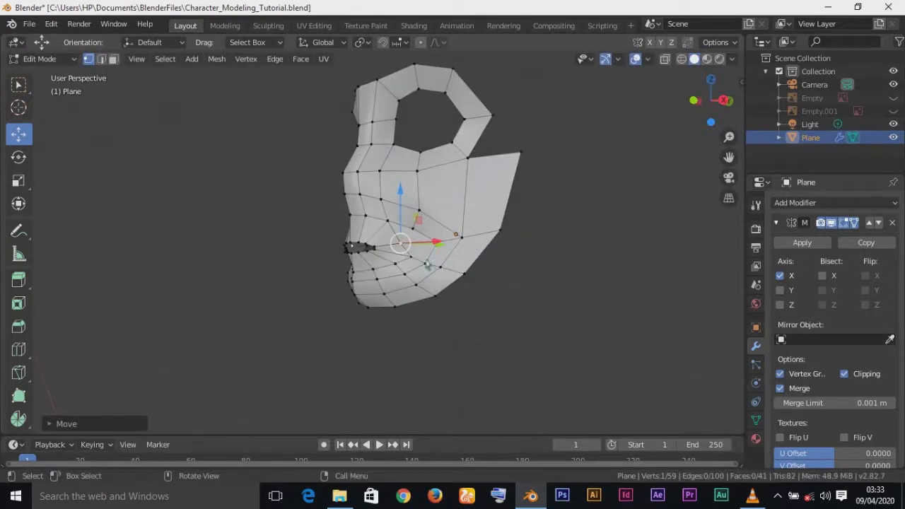
middle_click_drag(572, 272, 462, 309)
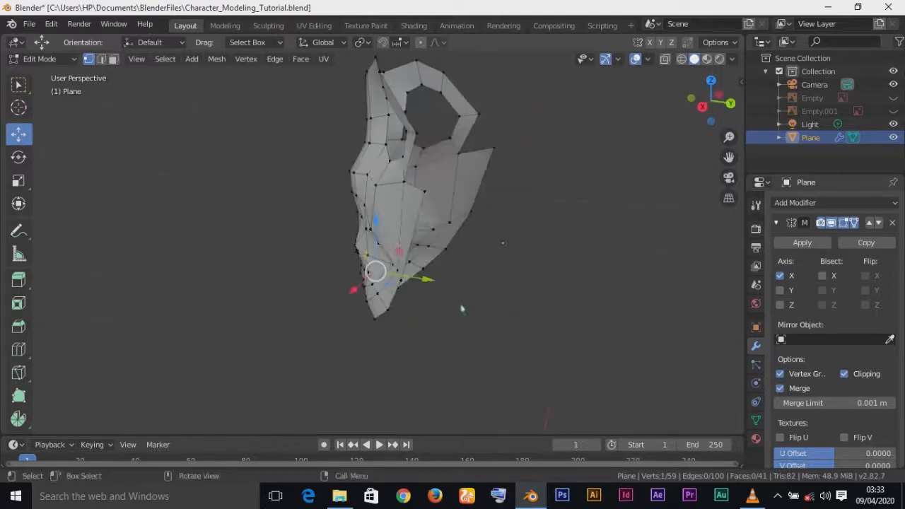
left_click_drag(436, 288, 422, 284)
middle_click_drag(421, 284, 732, 283)
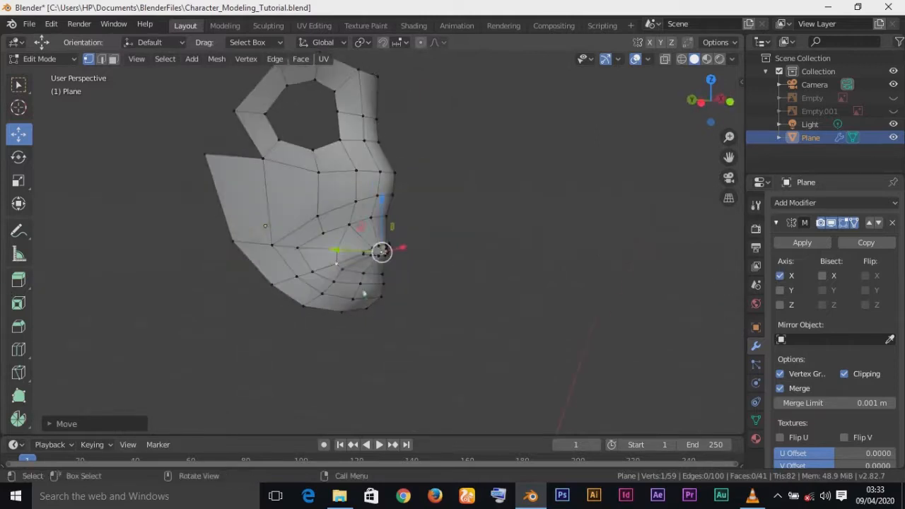
Step: Adjust the vertices below the lower lip along Y and preview the smooth face in Object Mode
middle_click_drag(346, 277, 404, 318)
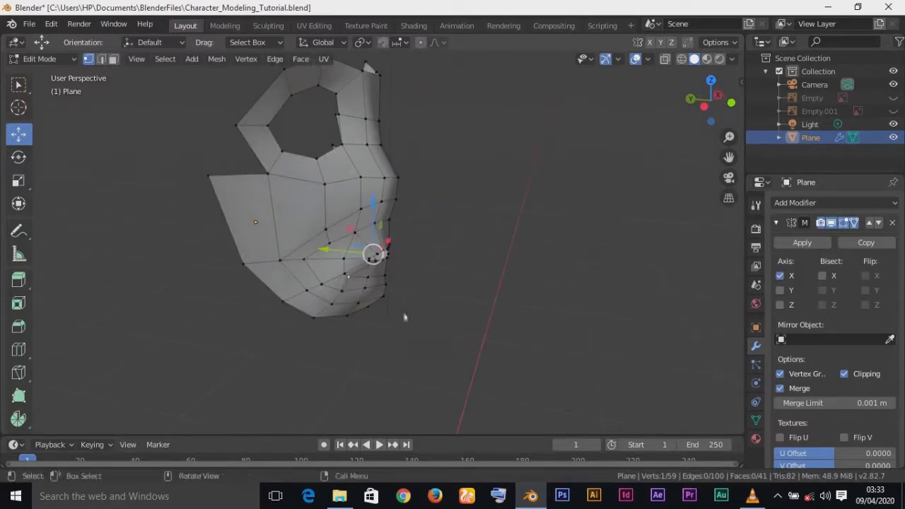
left_click_drag(325, 261, 334, 263)
middle_click_drag(334, 263, 372, 281)
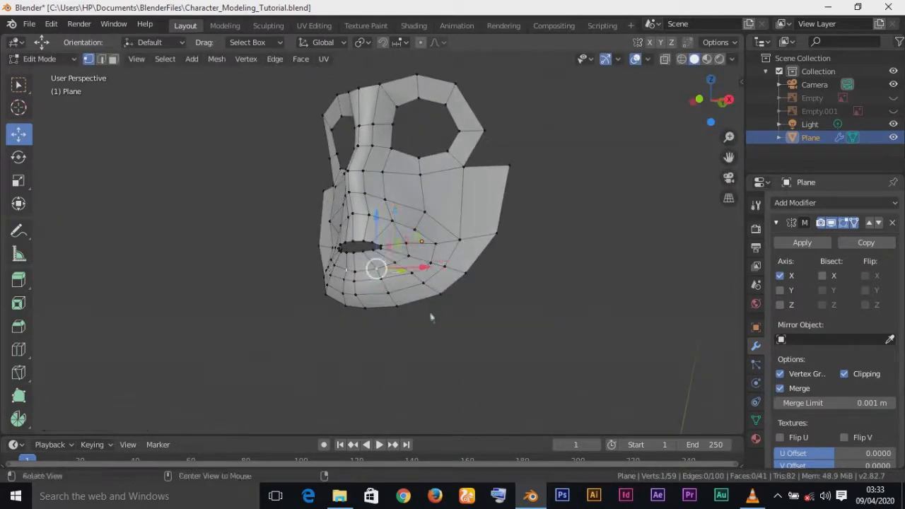
middle_click_drag(432, 318, 395, 354)
left_click_drag(417, 266, 410, 267)
middle_click_drag(410, 268, 420, 292)
key("Tab")
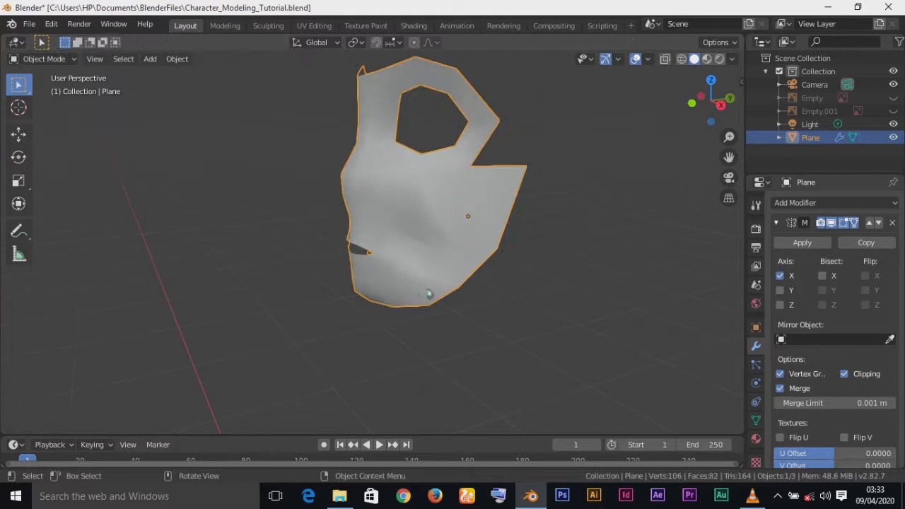
middle_click_drag(453, 220, 414, 224)
key("Tab")
Step: Reposition the cheek vertices beside and above the mouth corner in depth to even out the surface
scroll(396, 240, "up", 5)
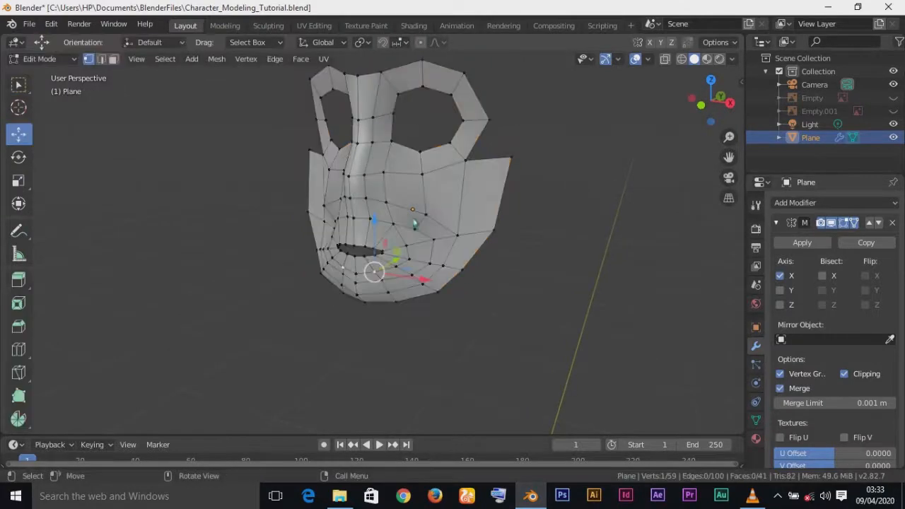
middle_click_drag(385, 250, 478, 253)
middle_click_drag(546, 278, 512, 319)
left_click_drag(502, 309, 475, 318)
middle_click_drag(476, 319, 554, 195)
middle_click_drag(543, 266, 454, 291)
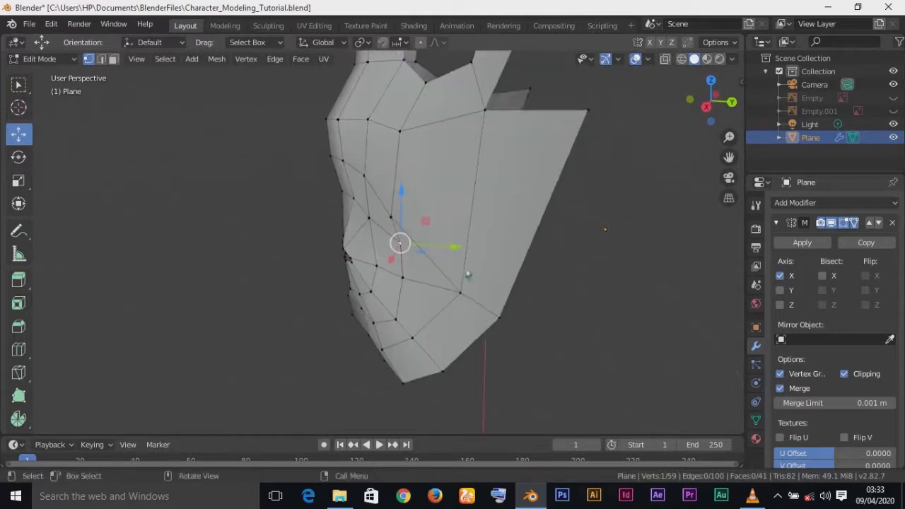
left_click_drag(456, 253, 455, 255)
middle_click_drag(455, 254, 415, 315)
left_click_drag(424, 236, 415, 270)
left_click(363, 256)
Step: Fine-tune the cheek vertex between the nose and the mouth corner along Y
middle_click_drag(435, 311, 619, 247)
middle_click_drag(406, 225, 359, 212)
left_click_drag(361, 206, 368, 210)
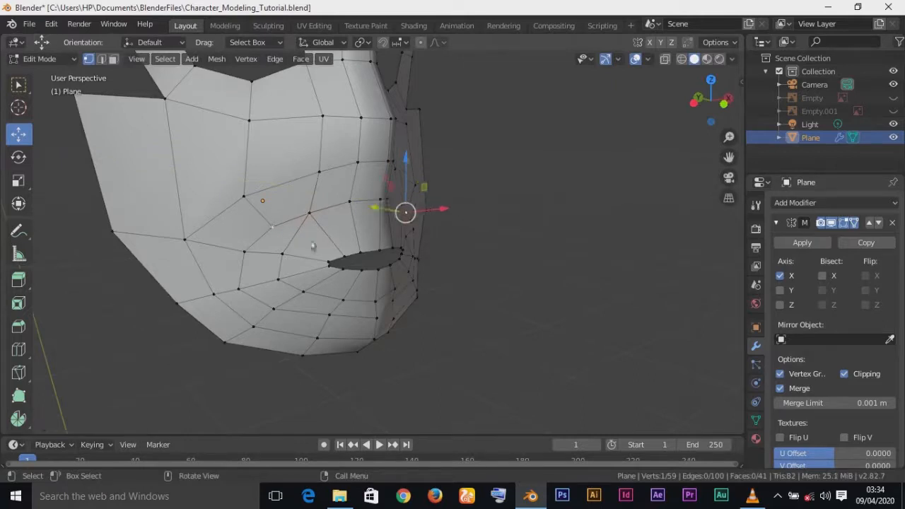
scroll(425, 290, "up", 4)
middle_click_drag(441, 294, 260, 211)
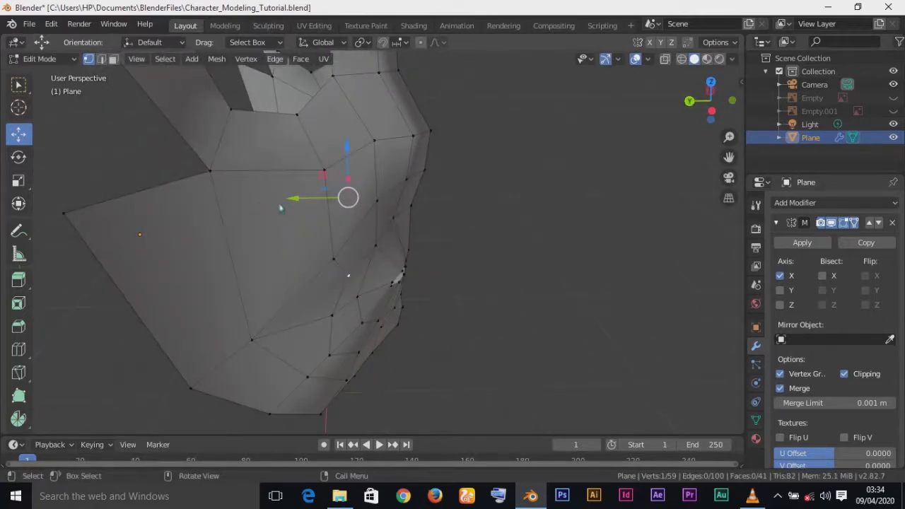
left_click_drag(297, 204, 344, 208)
Step: Adjust the chin vertices at and beside the midline along Y
middle_click_drag(485, 266, 453, 213)
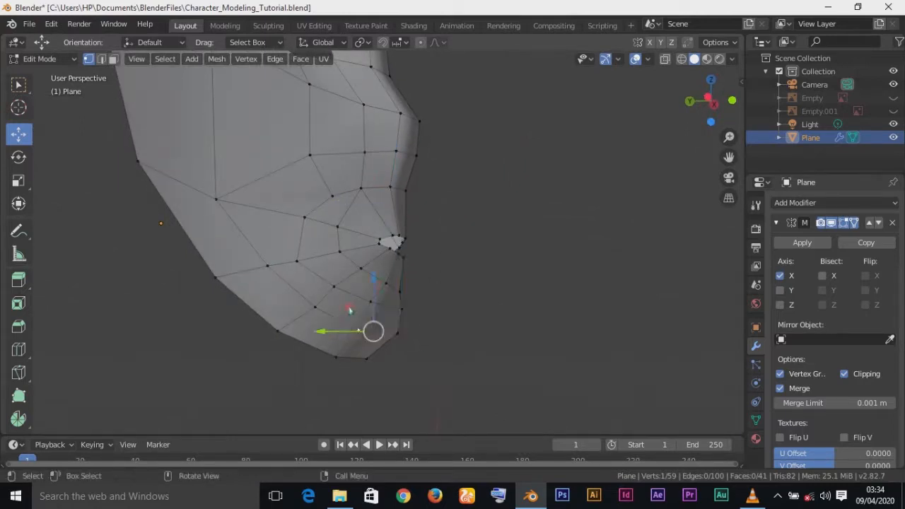
left_click_drag(354, 311, 365, 345)
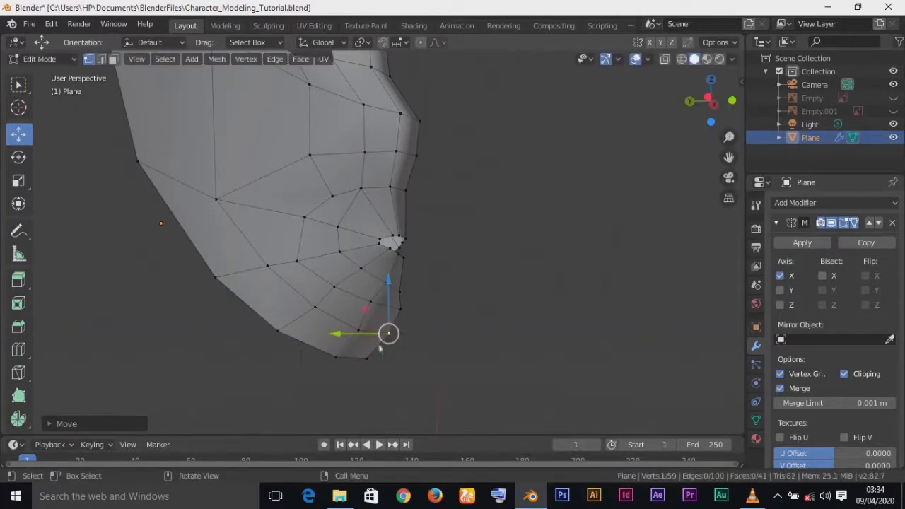
Step: Nudge the vertex below the lower lip in depth and preview the smooth face from the front in Object Mode
middle_click_drag(466, 343, 427, 361)
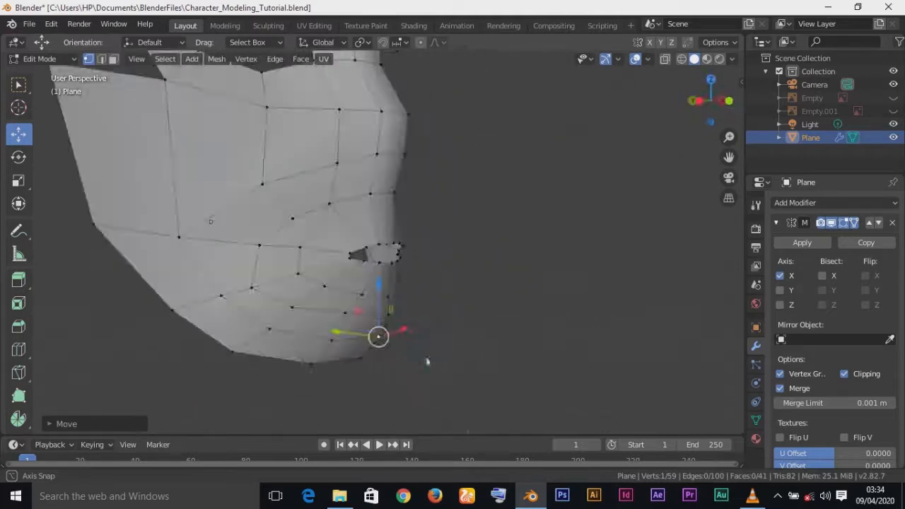
left_click(402, 318)
left_click_drag(344, 313, 345, 320)
middle_click_drag(354, 329, 396, 350)
scroll(432, 311, "down", 3)
scroll(432, 310, "up", 3)
key("Tab")
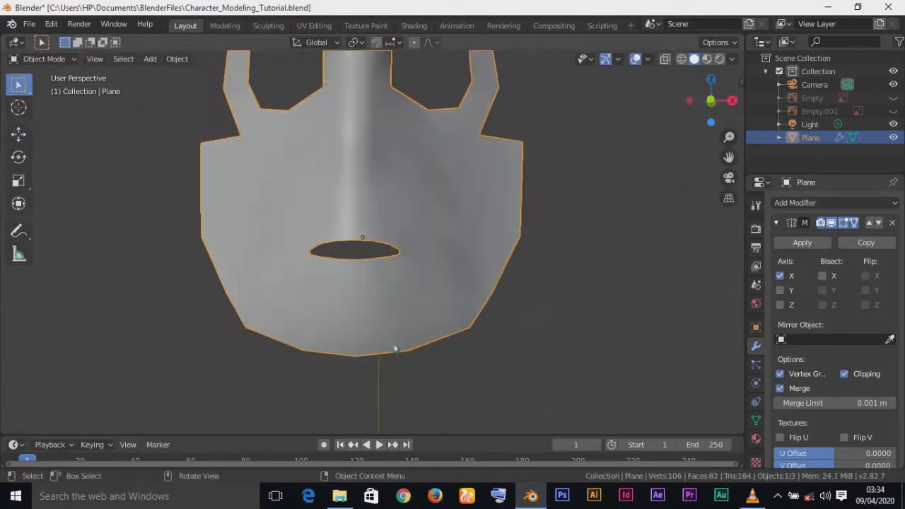
key("KP_1")
scroll(396, 350, "down", 4)
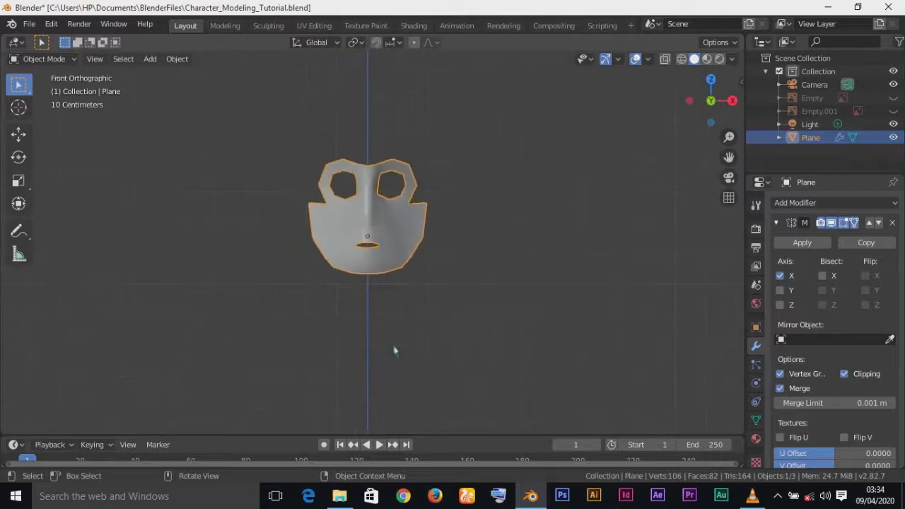
scroll(396, 349, "up", 1)
middle_click_drag(396, 349, 332, 373)
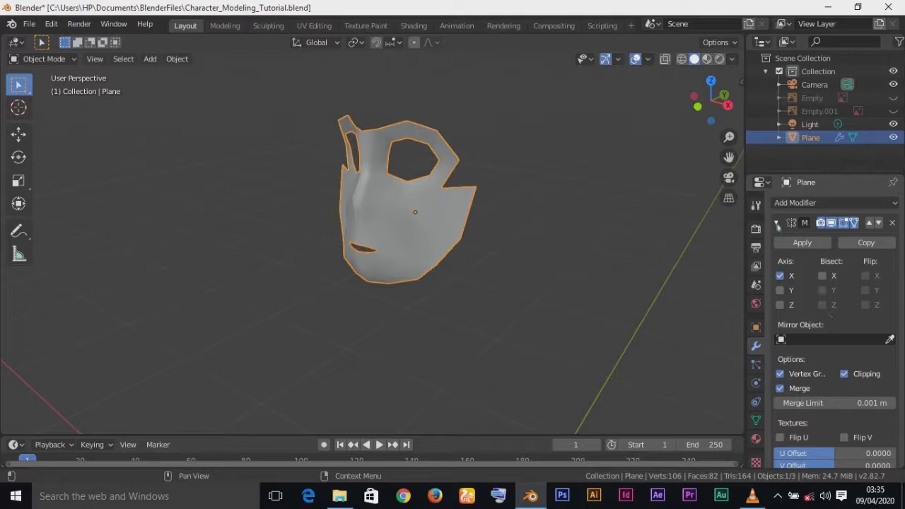
Step: Add a Subdivision Surface modifier after the Mirror modifier and inspect the smoothed face
left_click(777, 223)
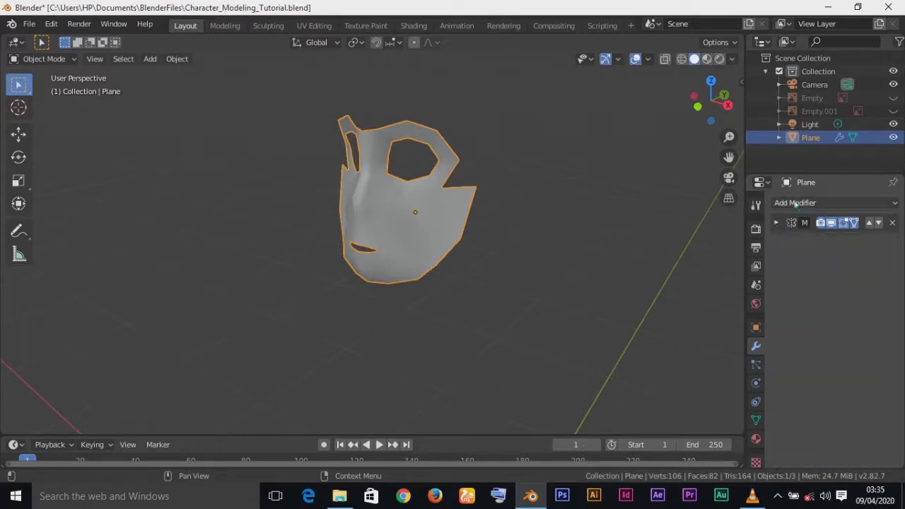
left_click(797, 203)
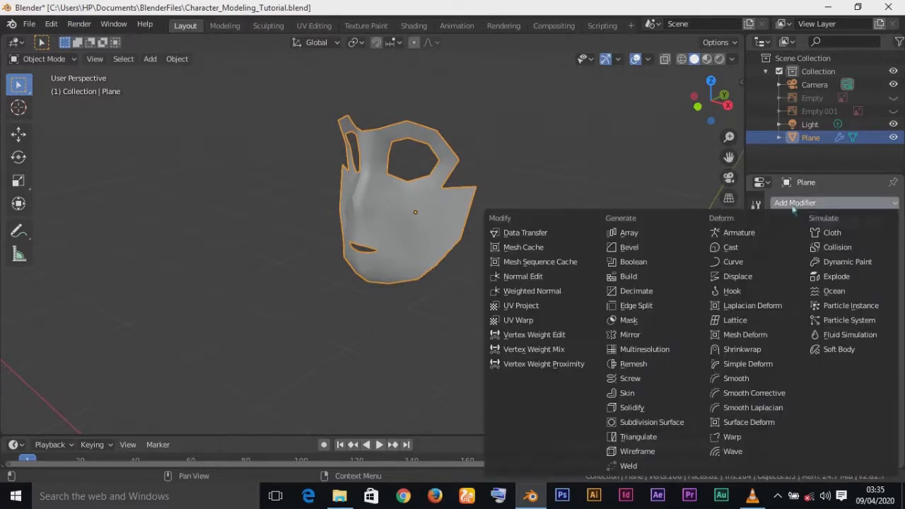
left_click(646, 422)
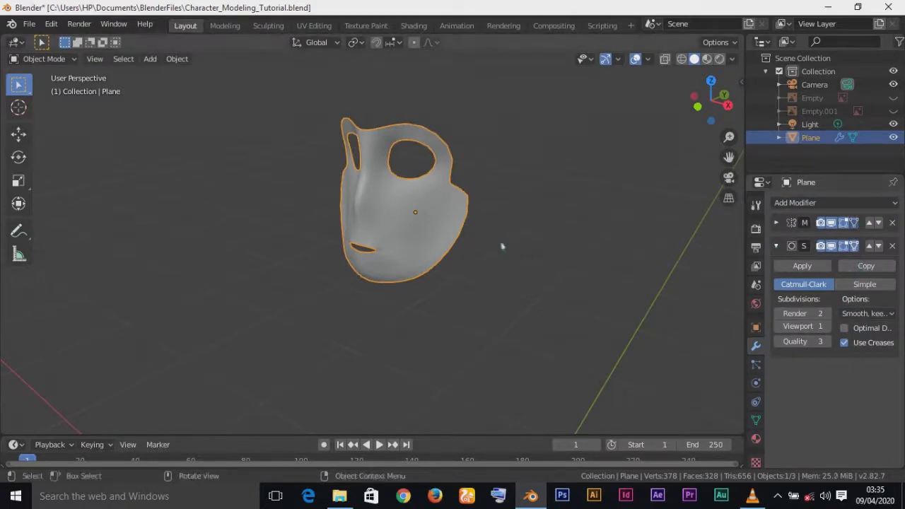
scroll(383, 217, "up", 3)
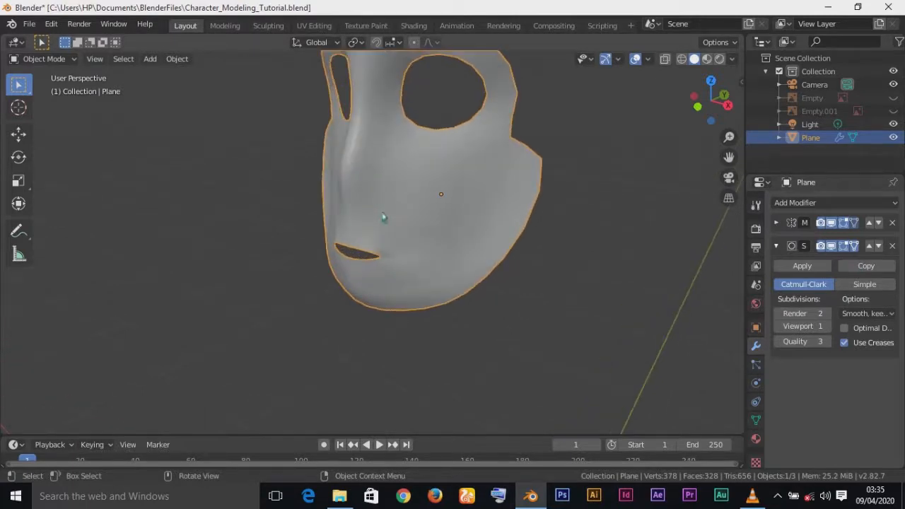
middle_click_drag(441, 246, 539, 281)
middle_click_drag(636, 314, 517, 278)
Step: Pull the nose tip vertex forward along Y in the side view
key("KP_3")
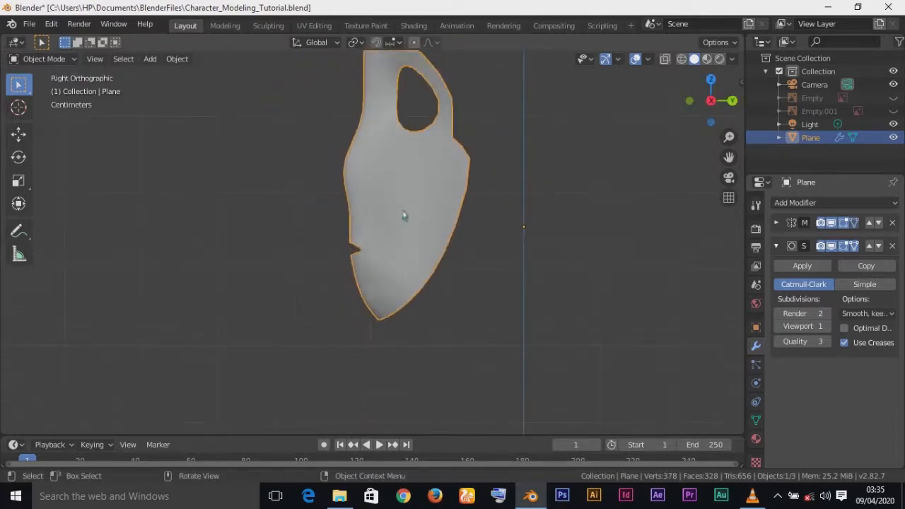
key("Tab")
middle_click_drag(523, 226, 432, 237)
key("KP_3")
left_click_drag(389, 189, 362, 196)
middle_click_drag(314, 184, 446, 205)
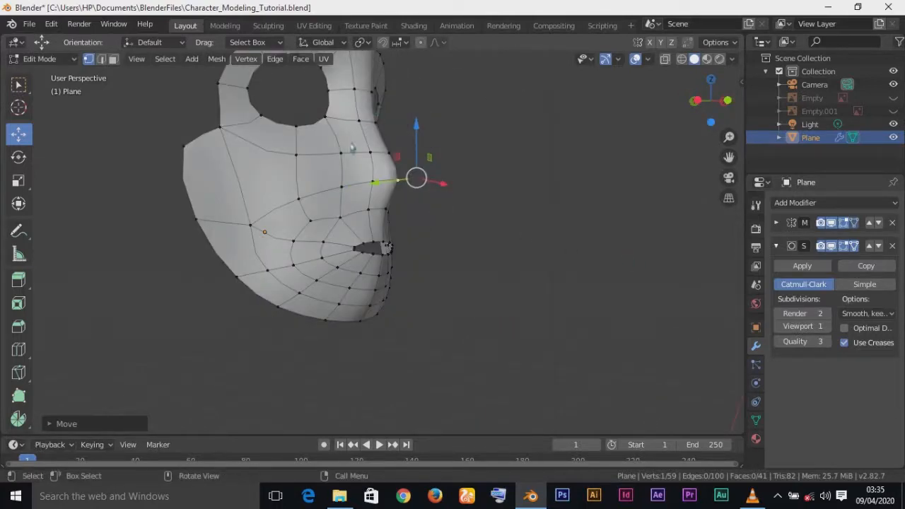
Step: Move the two vertices beside the nose tip forward along Y to round out the nose
left_click(343, 156)
left_click(375, 189)
middle_click_drag(465, 222, 331, 262)
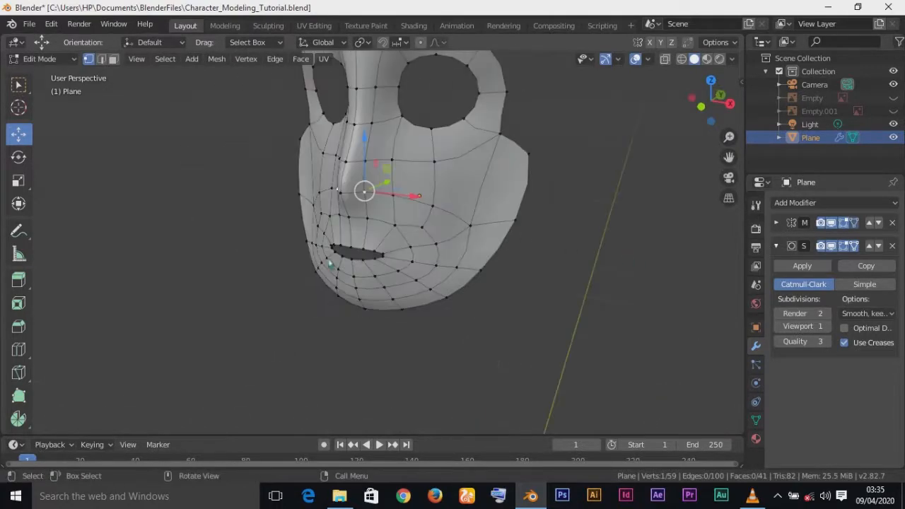
key("KP_3")
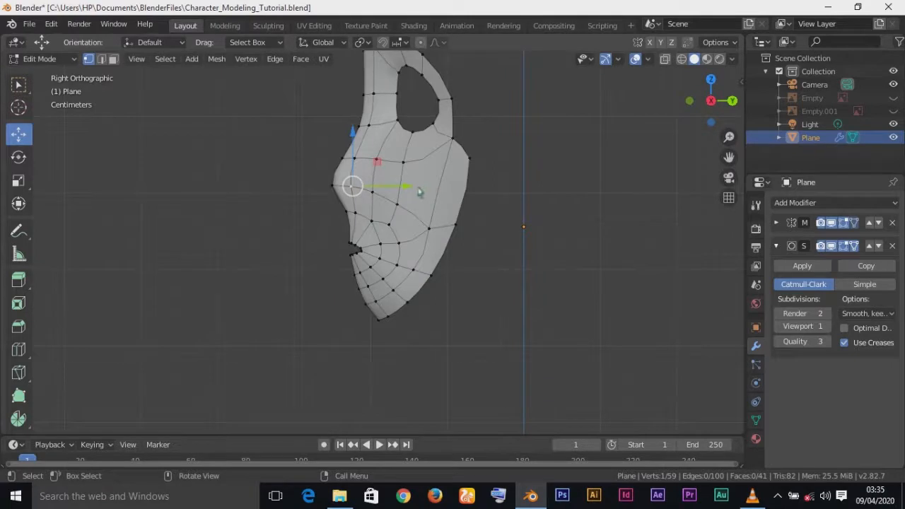
mouse_move(418, 191)
left_mouse_down()
mouse_move(398, 196)
mouse_move(424, 197)
mouse_move(417, 198)
left_mouse_up()
left_click(370, 201)
middle_click_drag(416, 200, 420, 250)
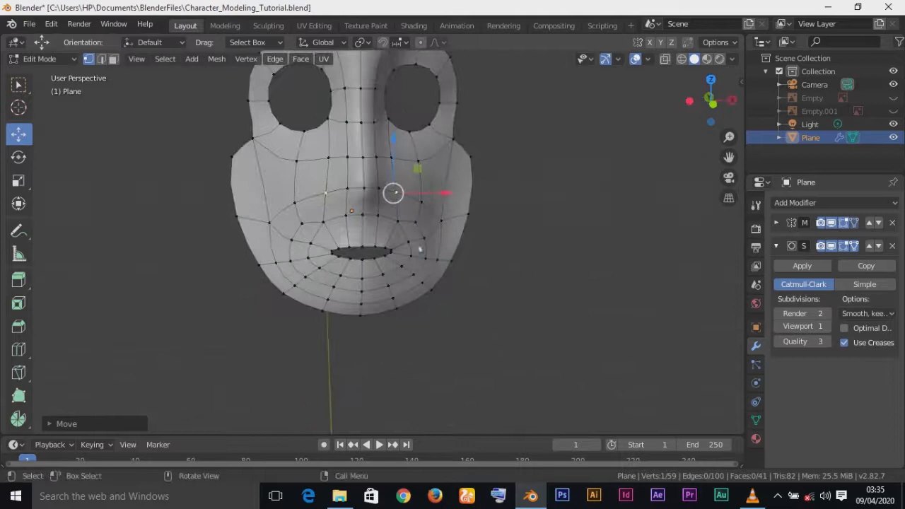
Step: Adjust the vertex between the nose and the upper lip in the side view
left_click(378, 229)
key("KP_3")
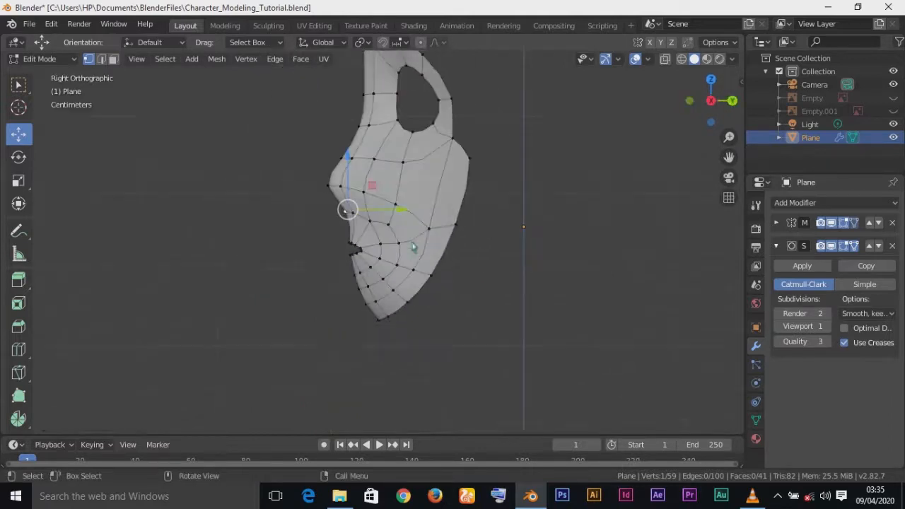
left_click_drag(357, 167, 353, 160)
mouse_move(467, 318)
middle_mouse_down()
mouse_move(520, 228)
mouse_move(491, 262)
mouse_move(529, 230)
mouse_move(452, 251)
middle_mouse_up()
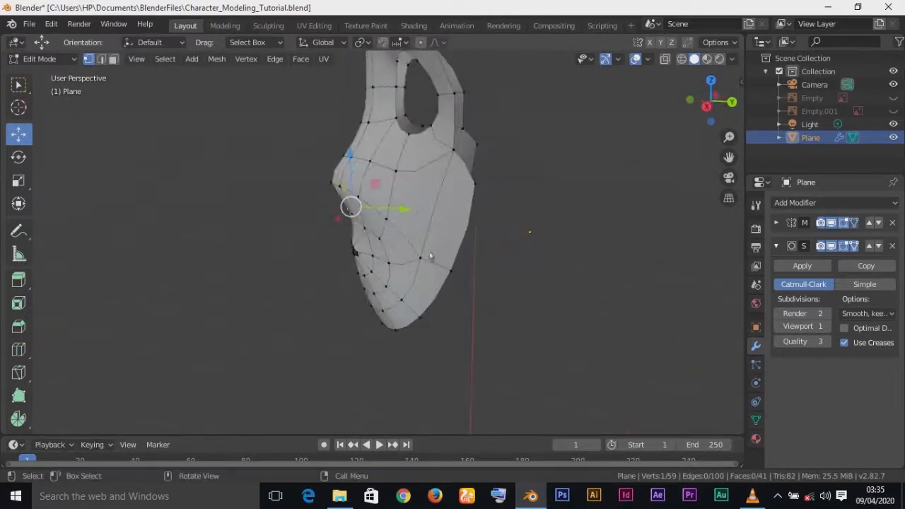
Step: Pull the outer cheek vertex level with the mouth and the one inward of it forward along Y
middle_click_drag(480, 285, 559, 317)
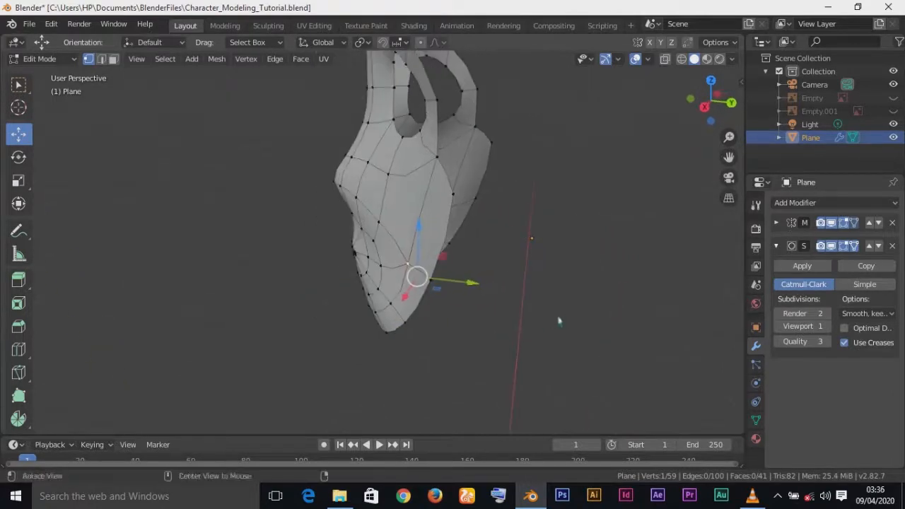
left_click_drag(474, 290, 451, 288)
middle_click_drag(452, 290, 501, 265)
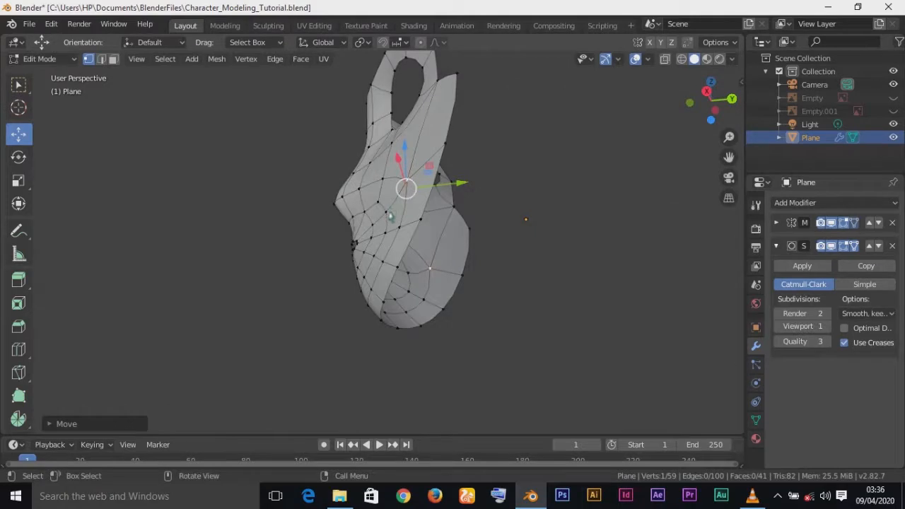
left_click(389, 214)
left_click_drag(447, 210, 436, 214)
middle_click_drag(448, 232, 475, 270)
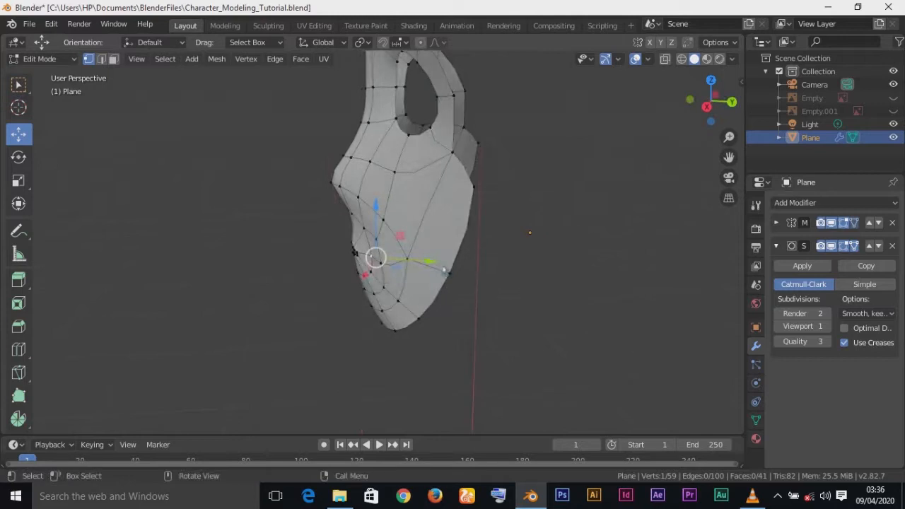
Step: Move the vertex beside the mouth corner forward along Y and preview the smoothed face from the front
left_click(434, 268)
middle_click_drag(433, 268, 470, 279)
left_click_drag(449, 256, 433, 259)
middle_click_drag(449, 285, 453, 261)
middle_click_drag(513, 234, 574, 270)
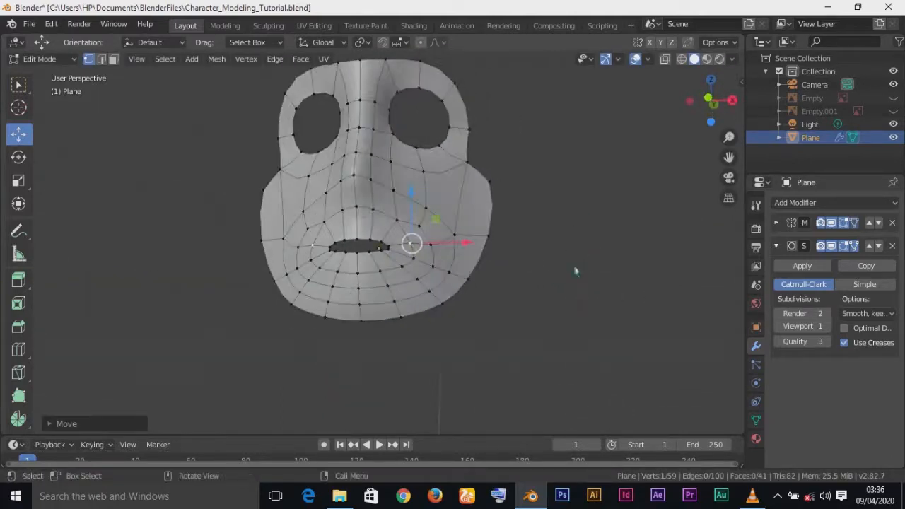
key("Tab")
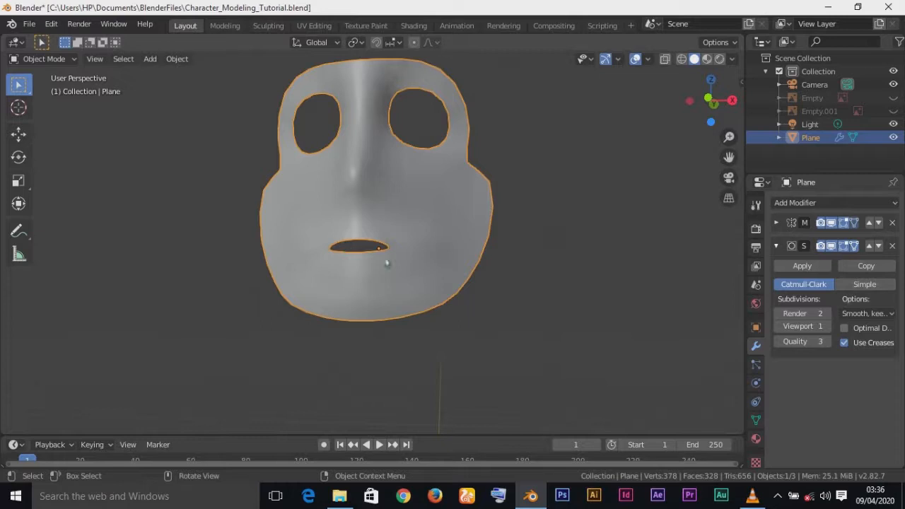
key("KP_1")
scroll(387, 263, "down", 3)
scroll(386, 263, "up", 3)
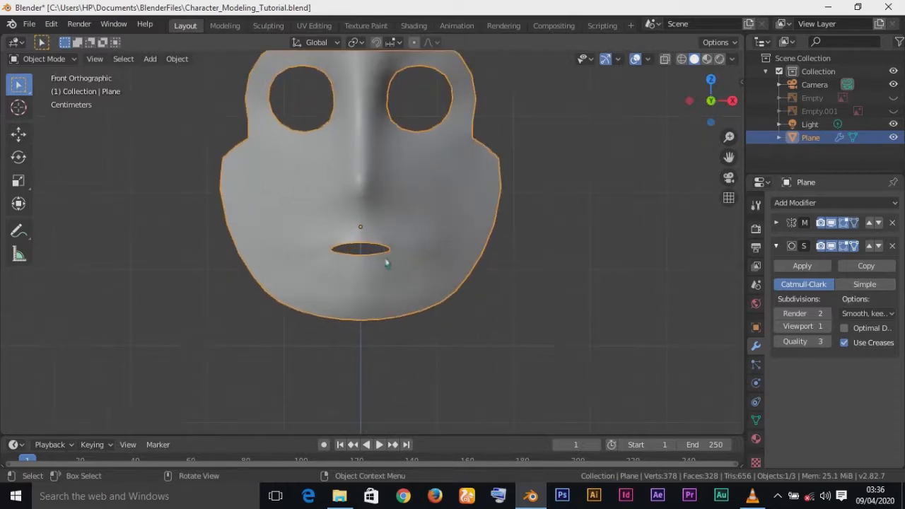
middle_click_drag(435, 287, 378, 287)
Step: Shift the vertex beside the mouth corner and the one below it forward along Y, comparing mesh and smoothed face from the front
key("Tab")
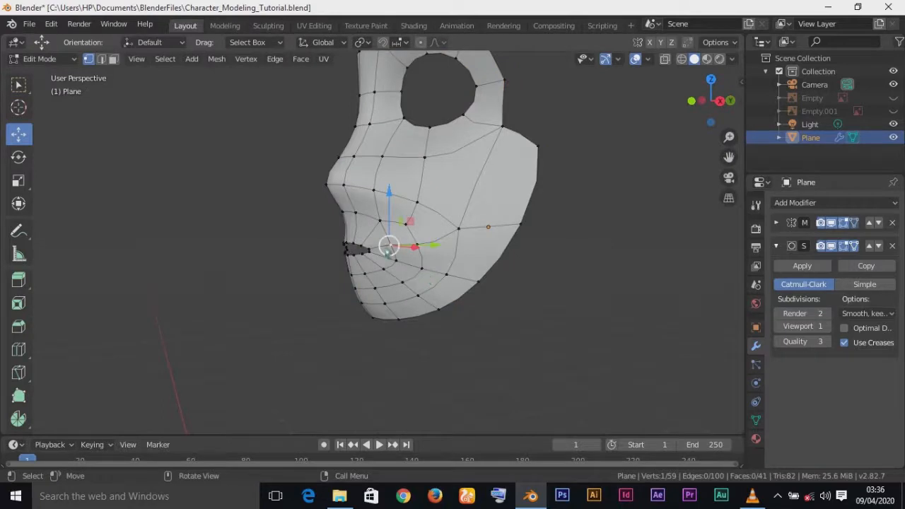
middle_click_drag(511, 281, 456, 286)
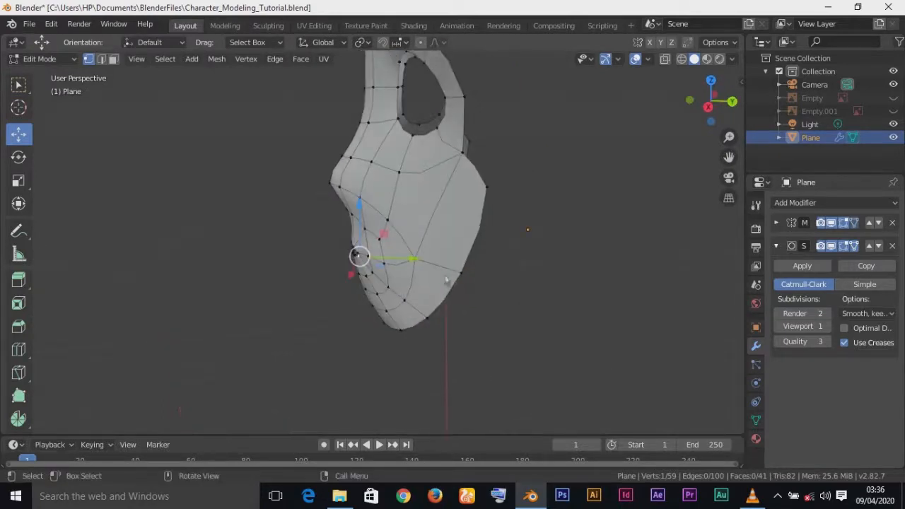
left_click_drag(419, 261, 414, 265)
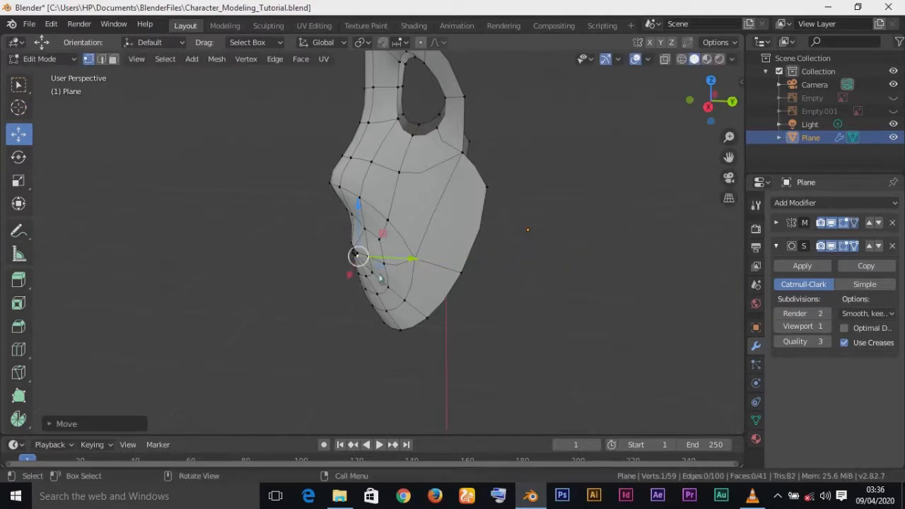
left_click_drag(358, 255, 375, 275)
left_click_drag(429, 281, 423, 283)
key("Tab")
middle_click_drag(495, 276, 490, 257)
key("KP_1")
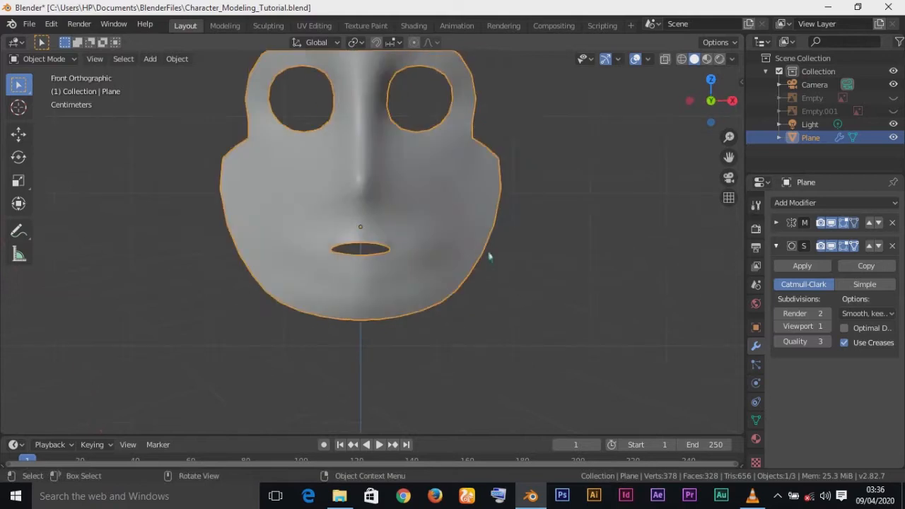
scroll(426, 230, "down", 1)
middle_click_drag(426, 228, 442, 281, "shift")
key("Tab")
key("Tab")
key("Tab")
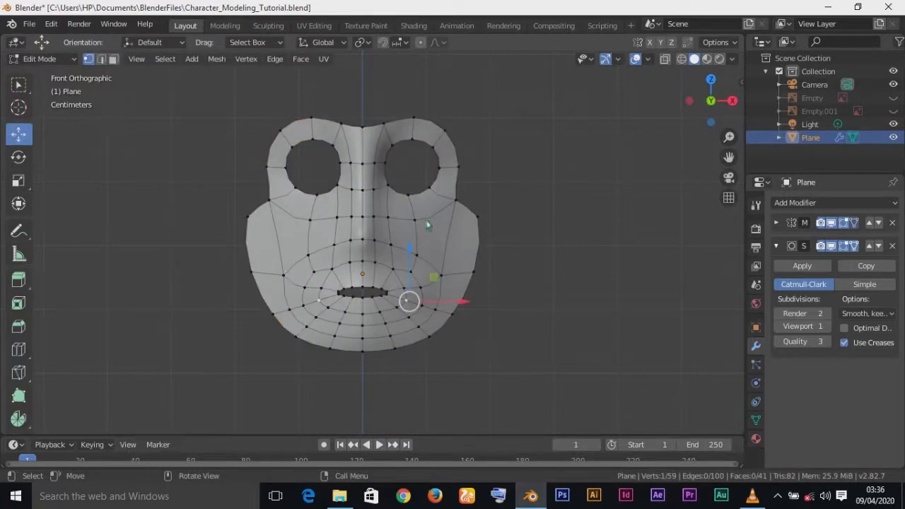
key("Tab")
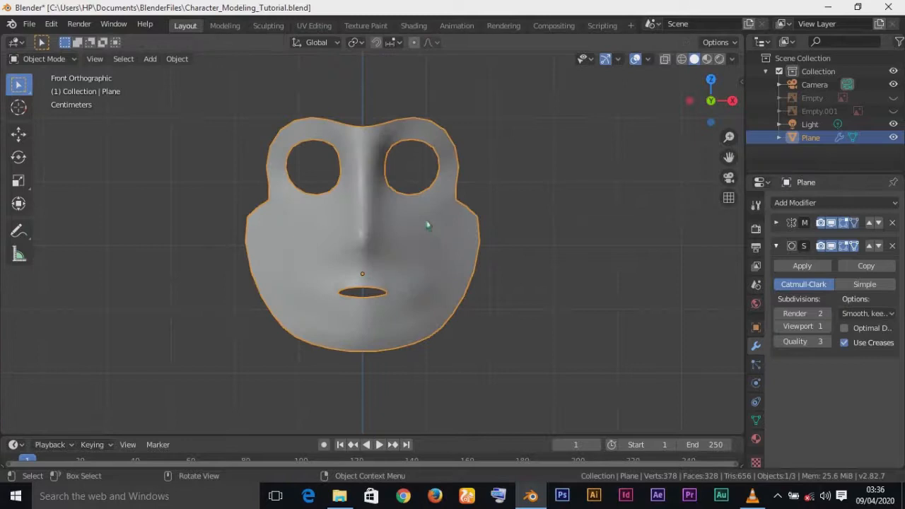
Step: Move the lower cheek vertex diagonally below the mouth corner forward along Y and preview the smoothed surface
middle_click_drag(428, 234, 414, 275)
key("Tab")
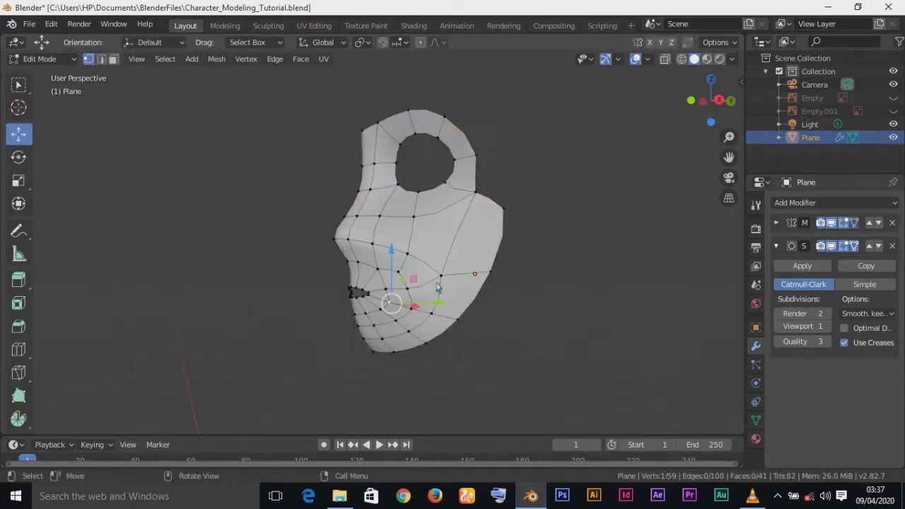
right_click(398, 322, "shift")
left_click_drag(456, 323, 445, 319)
key("Tab")
middle_click_drag(444, 319, 459, 297)
Step: Fine-tune the cheek vertex outward from and slightly below the mouth corner along Y and check the front view
key("Tab")
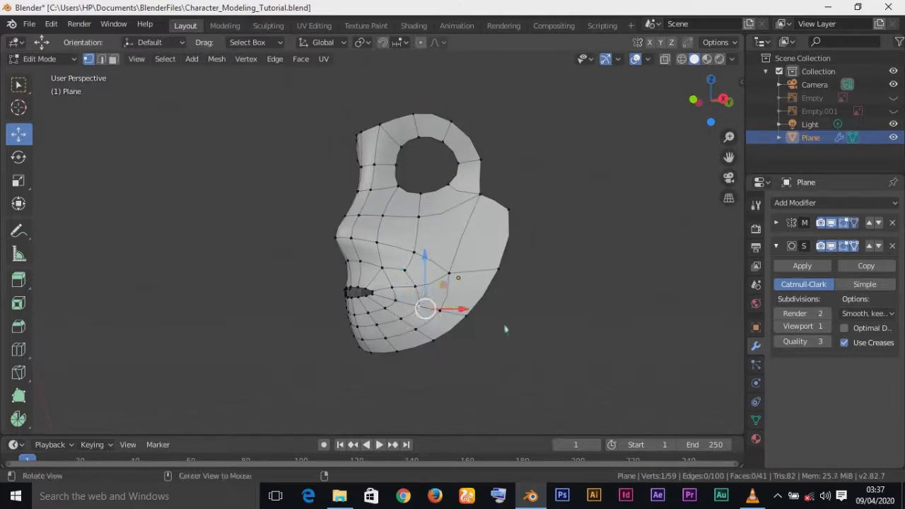
middle_click_drag(457, 307, 442, 338)
left_click_drag(444, 331, 441, 333)
key("Tab")
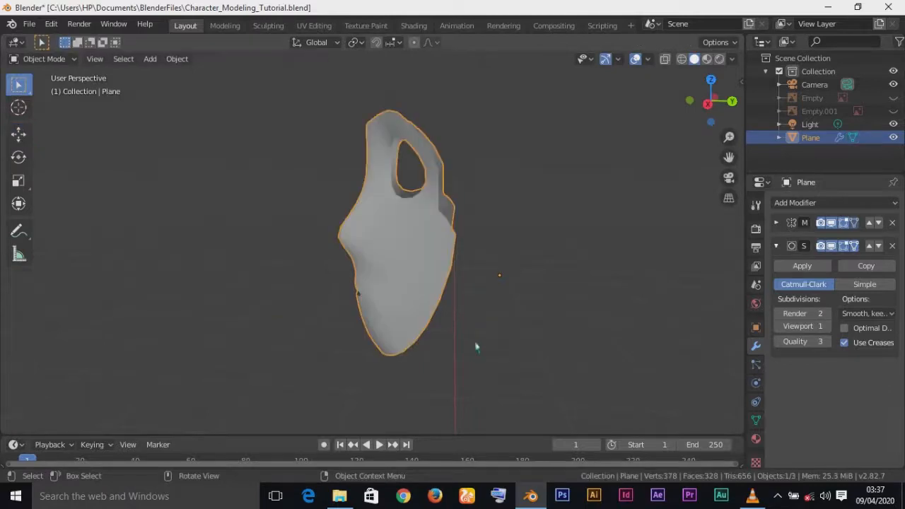
key("KP_1")
scroll(474, 347, "down", 4)
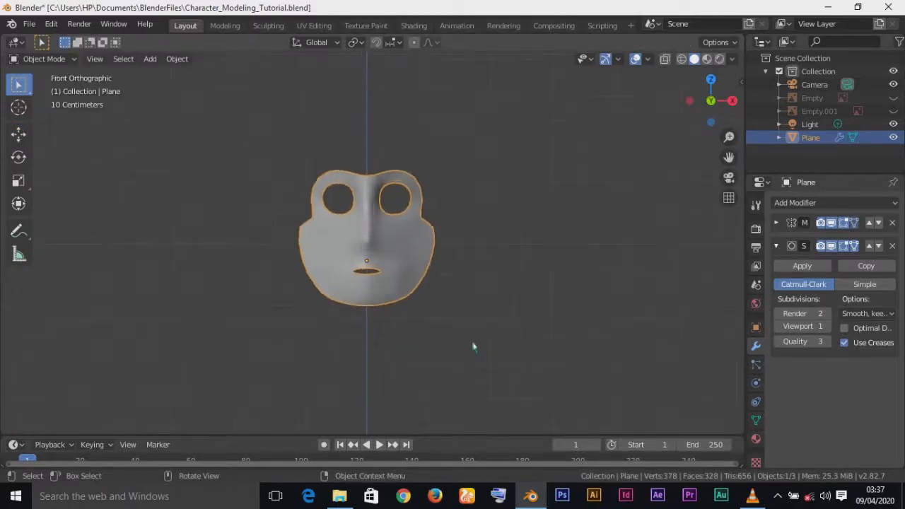
scroll(474, 346, "up", 5)
Step: Adjust the cheek vertex above and outside the mouth corner along Y and preview the face from the front
middle_click_drag(474, 347, 393, 318)
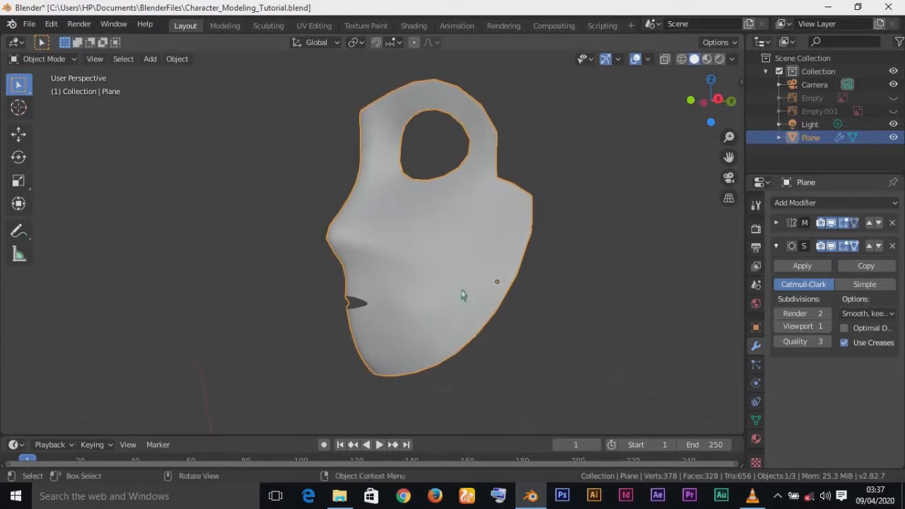
key("Tab")
left_click(401, 280)
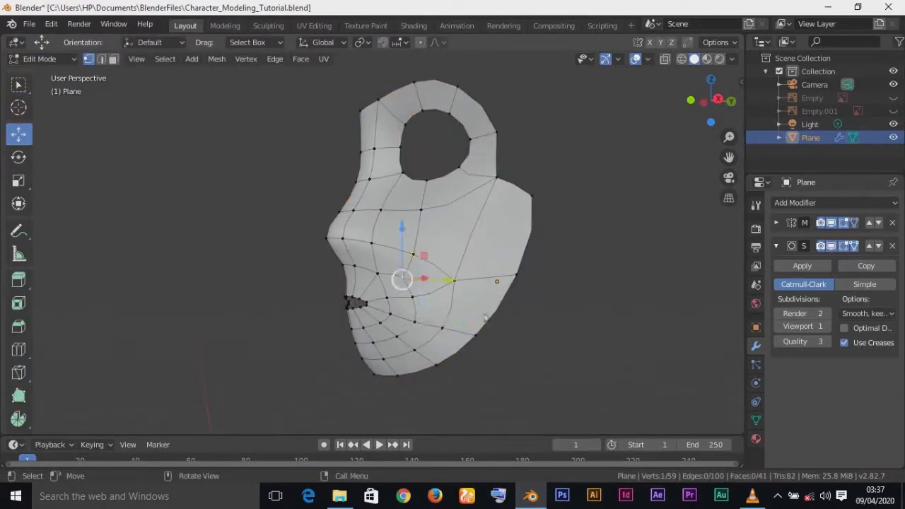
middle_click_drag(506, 333, 478, 367)
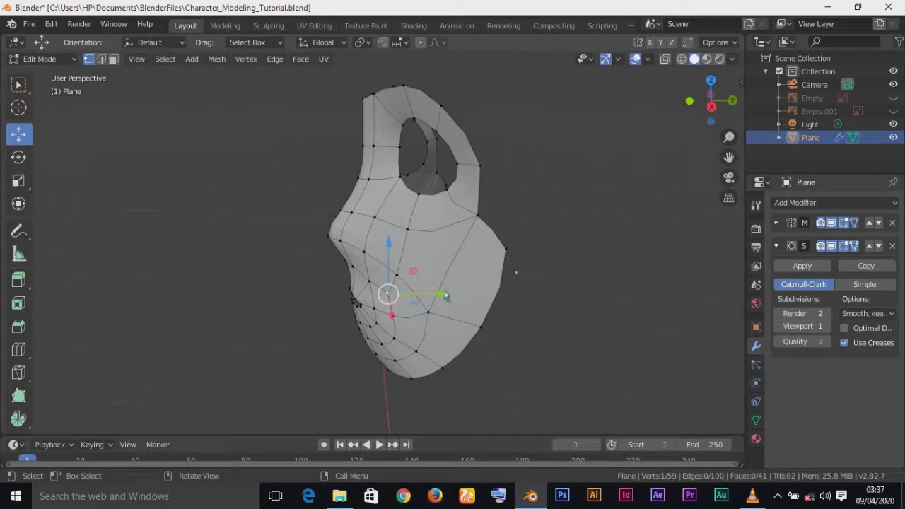
left_click_drag(446, 296, 467, 324)
key("Tab")
key("KP_1")
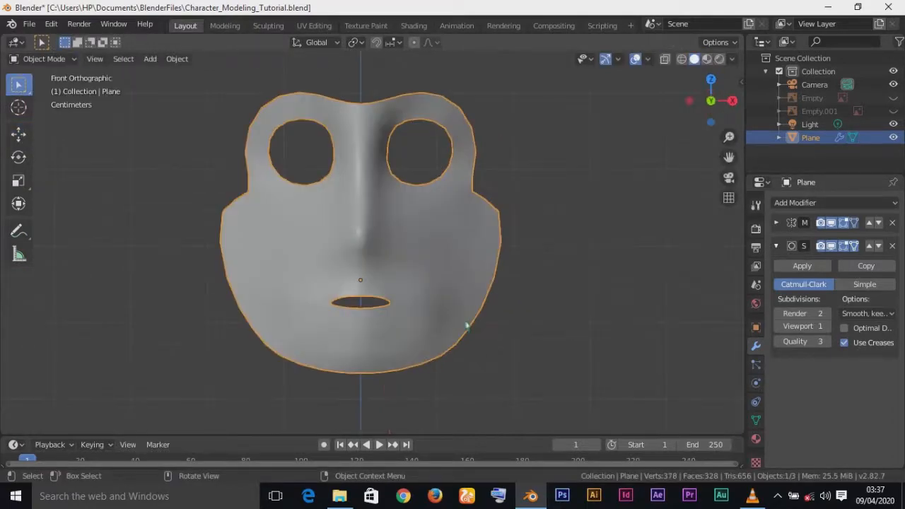
scroll(467, 325, "down", 4)
Step: Deselect the face object and save the Character_Modeling_Tutorial.blend file
key("ctrl+s")
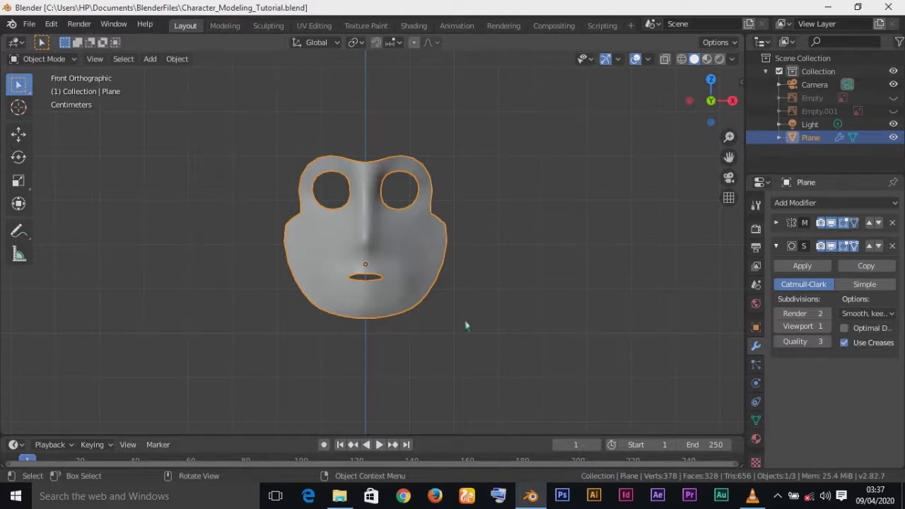
left_click_drag(465, 326, 628, 399)
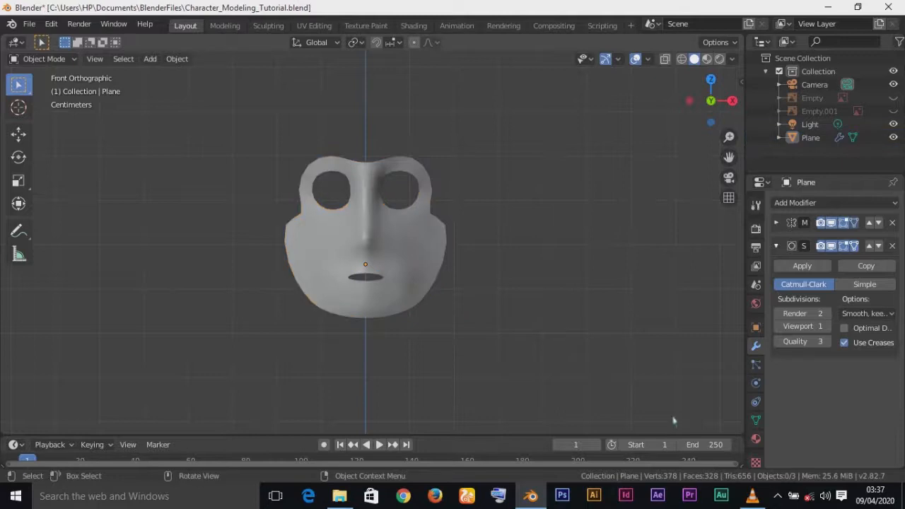
key("ctrl+s")
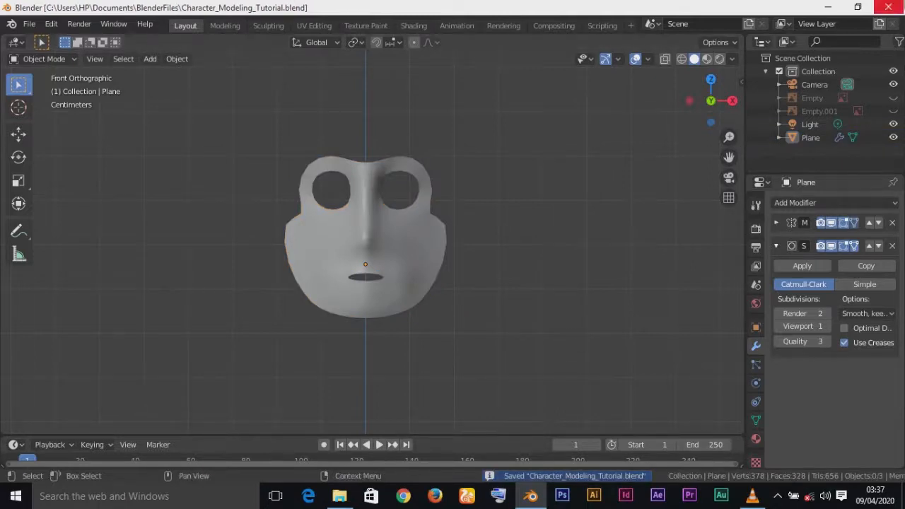